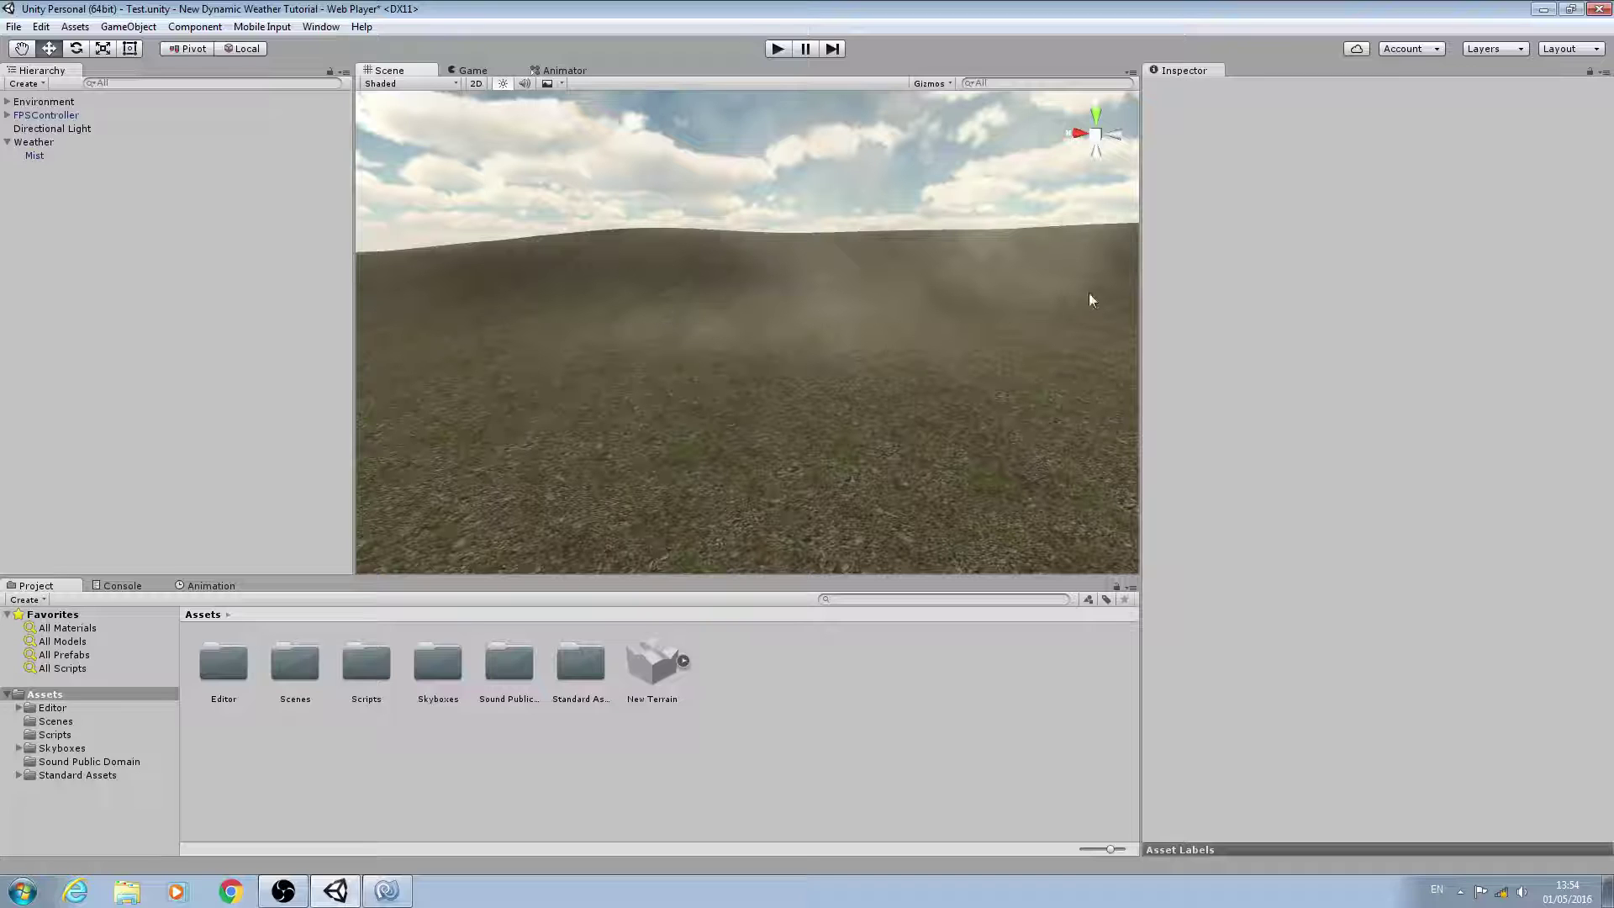
Step: Select the Mist particle system and orbit the Scene view to preview its fog over the water
{"action": "left_click", "coordinate": [55, 158]}
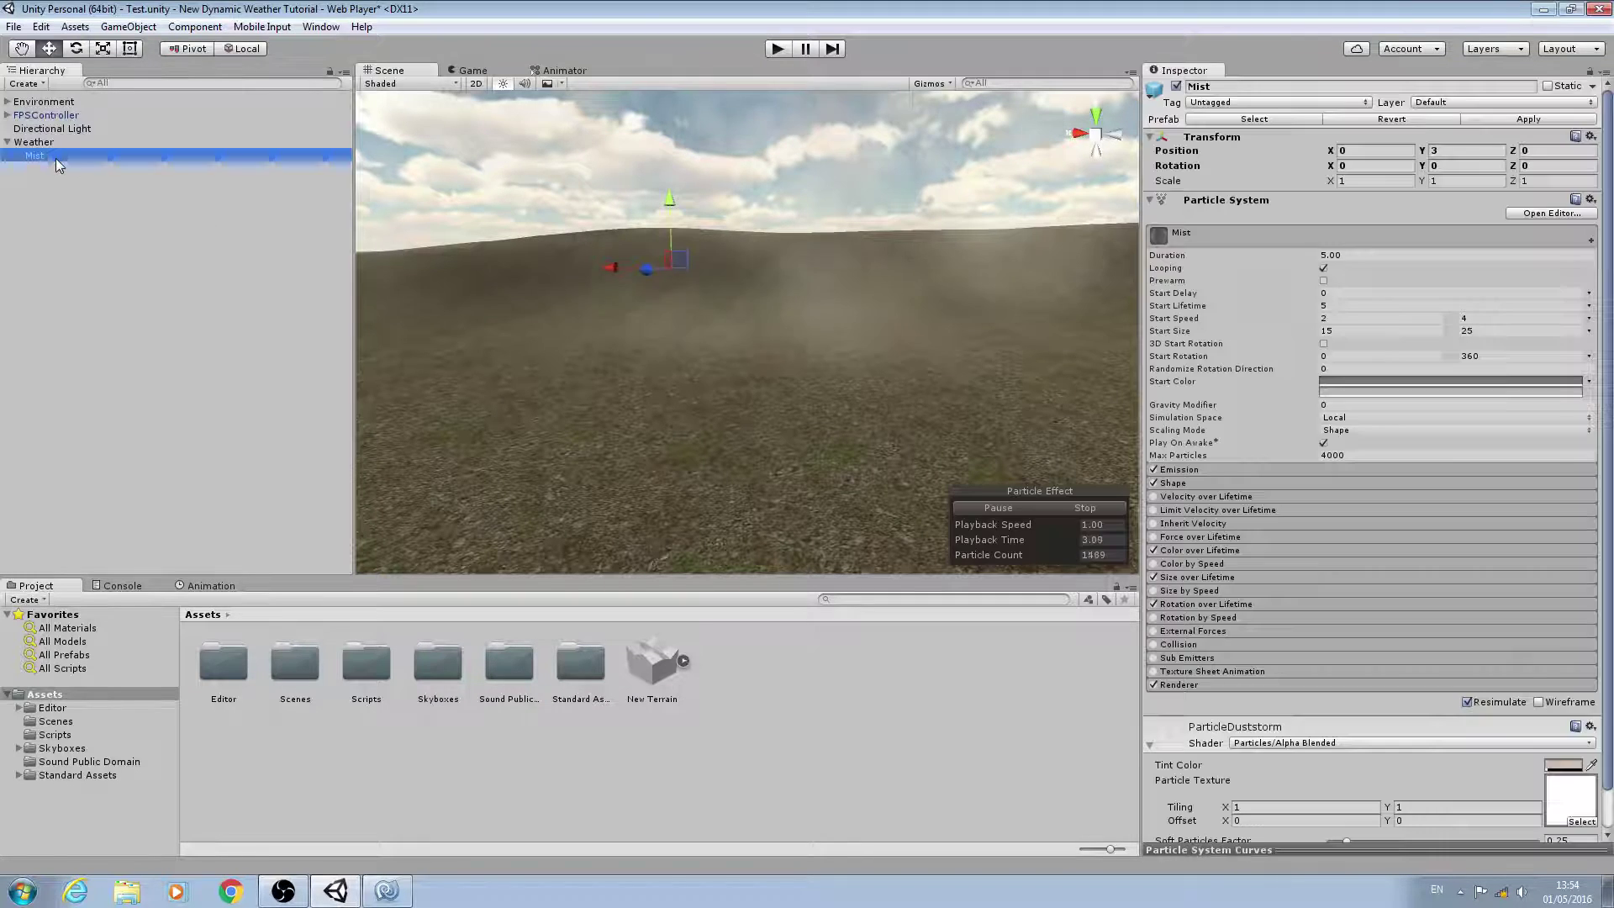
{"action": "right_click_drag", "start_coordinate": [959, 215], "coordinate": [884, 295]}
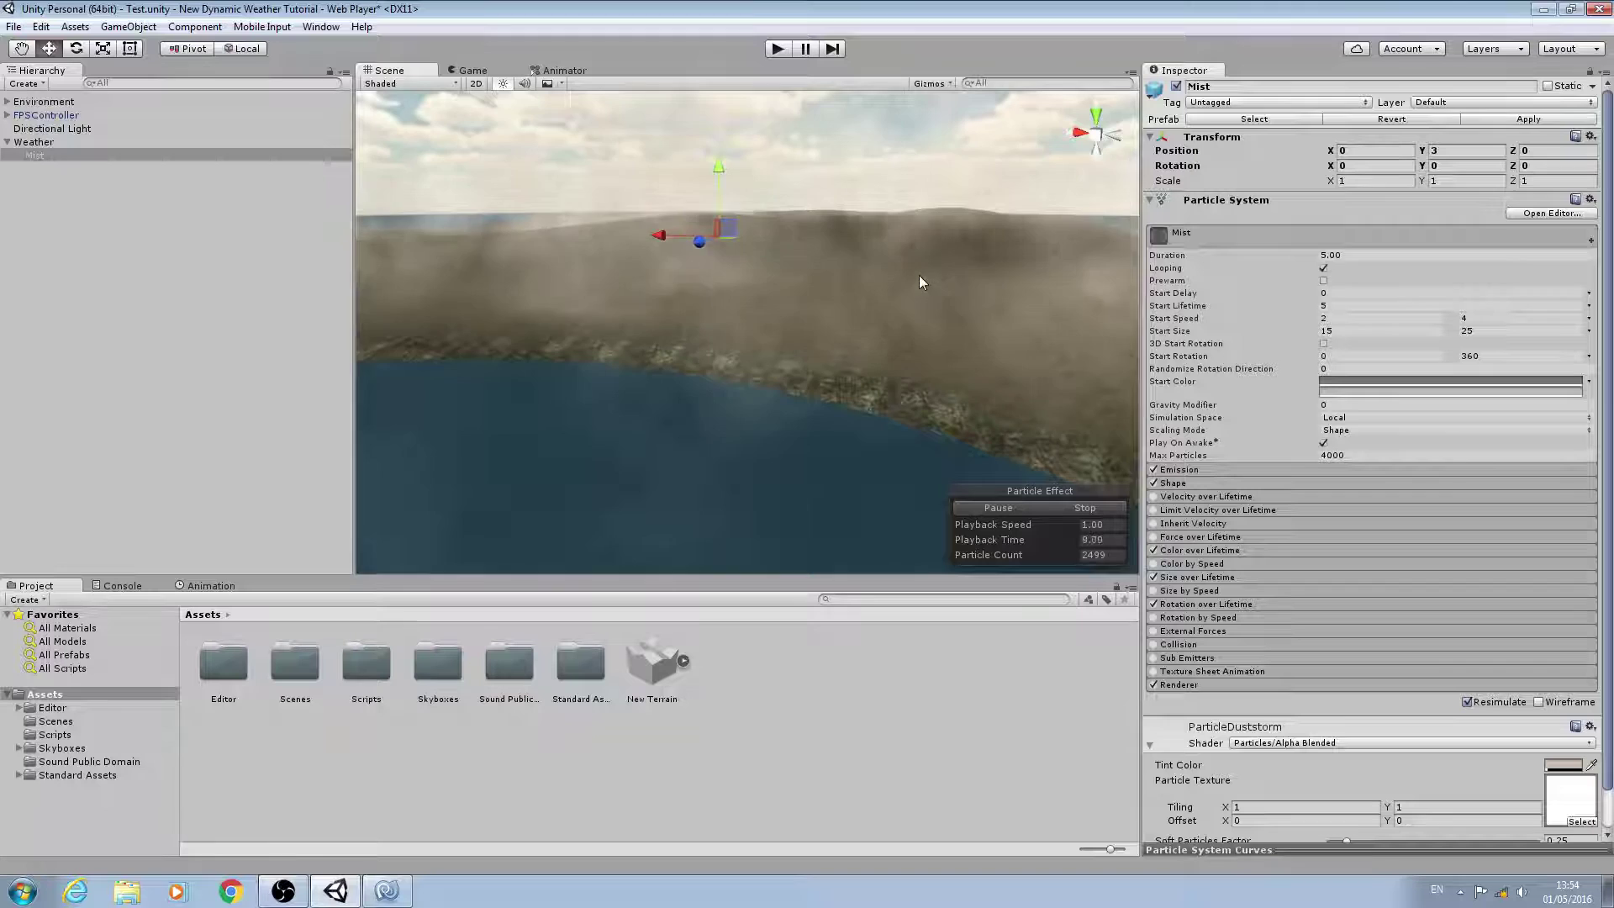
{"action": "right_click_drag", "start_coordinate": [916, 252], "coordinate": [921, 210]}
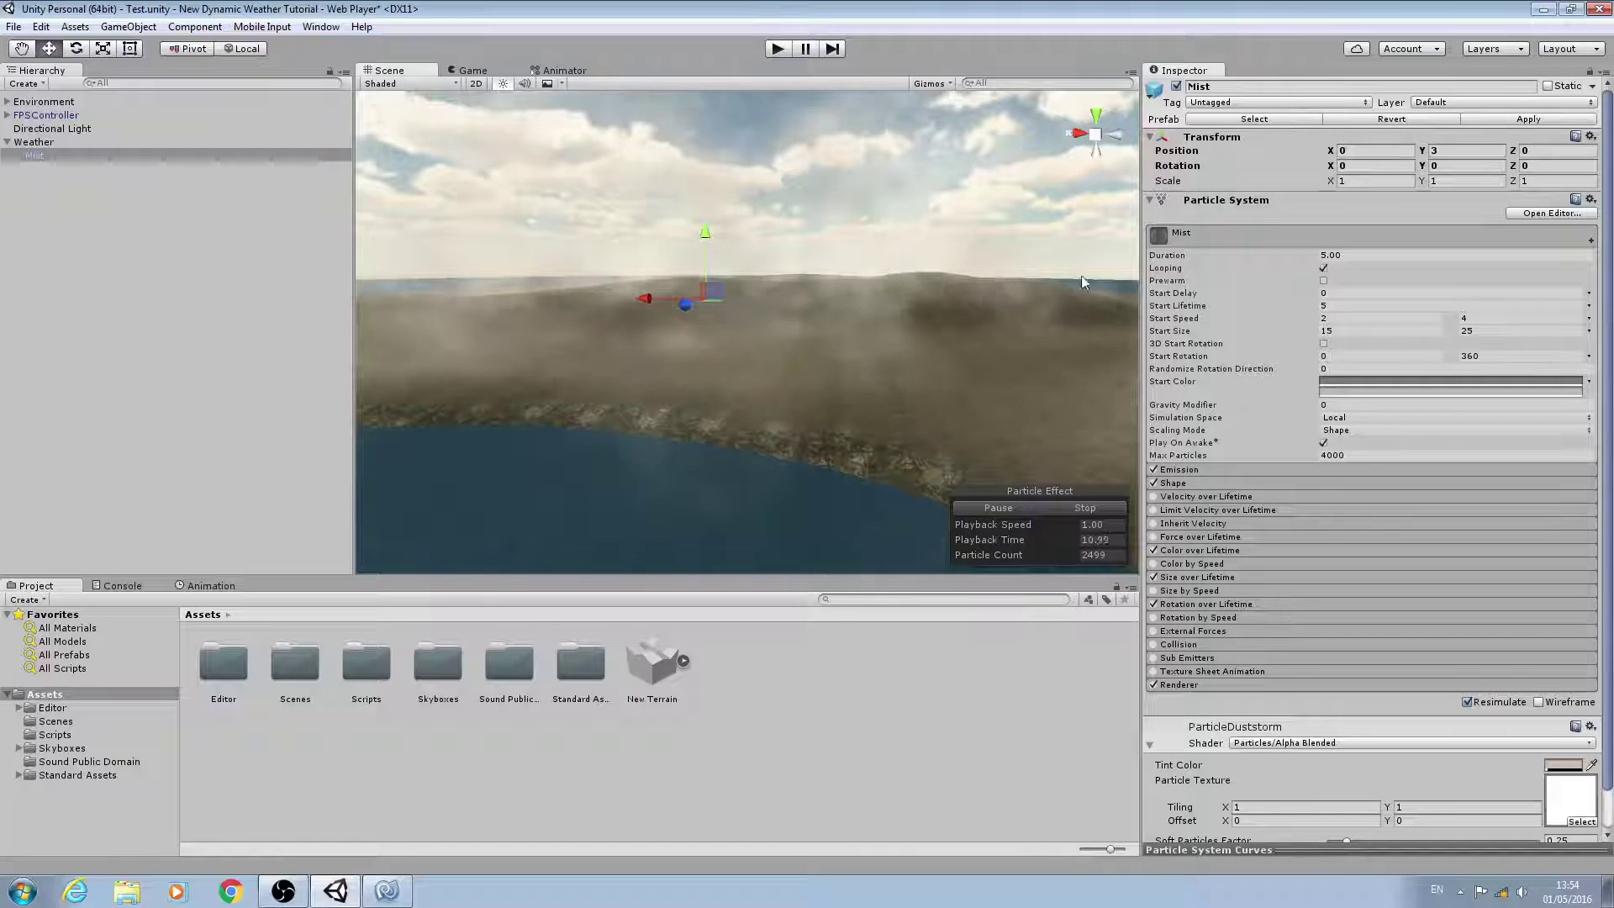
Step: Open the Standard Assets folder in the Project window and scroll through its contents
{"action": "left_click", "coordinate": [59, 775]}
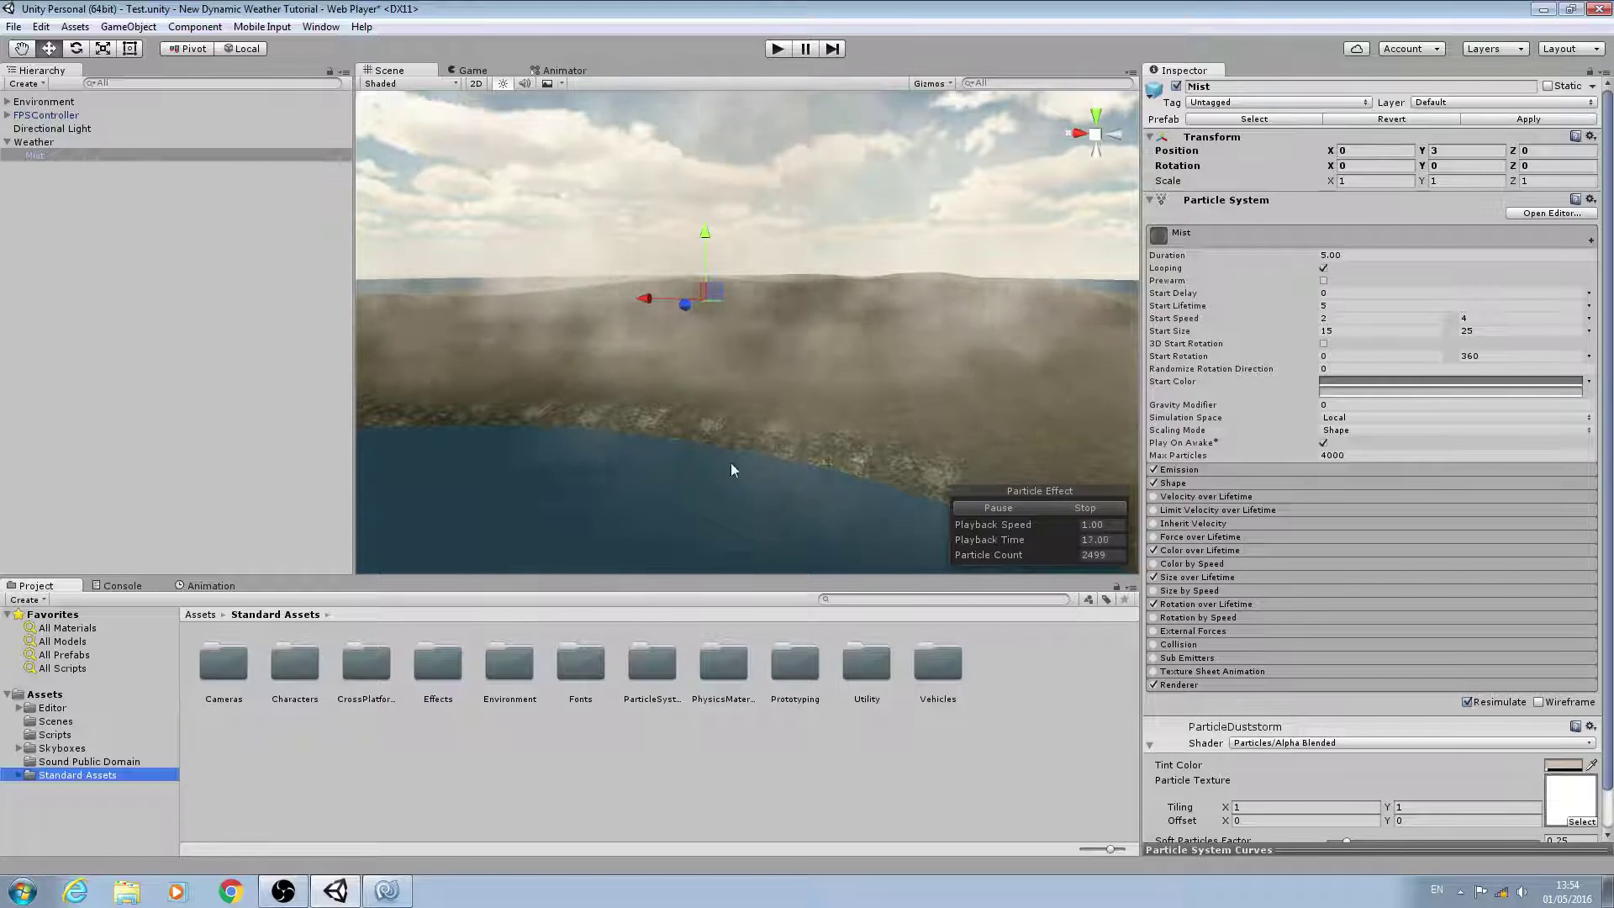
{"action": "scroll", "coordinate": [755, 416], "scroll_direction": "up", "scroll_amount": 3}
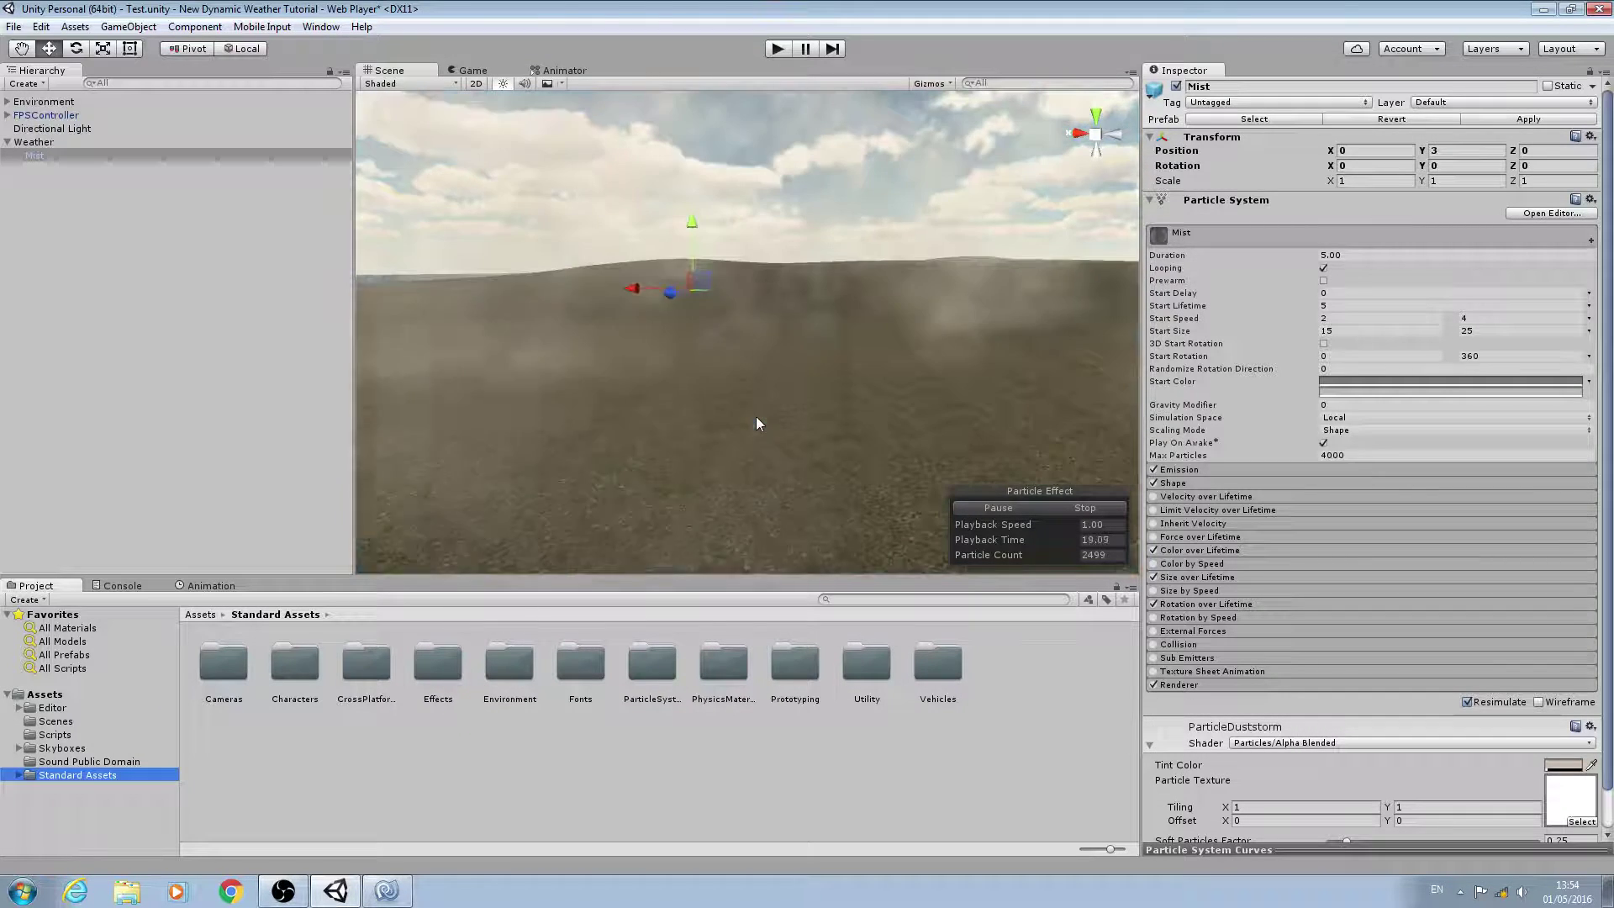
{"action": "scroll", "coordinate": [754, 417], "scroll_direction": "up", "scroll_amount": 1}
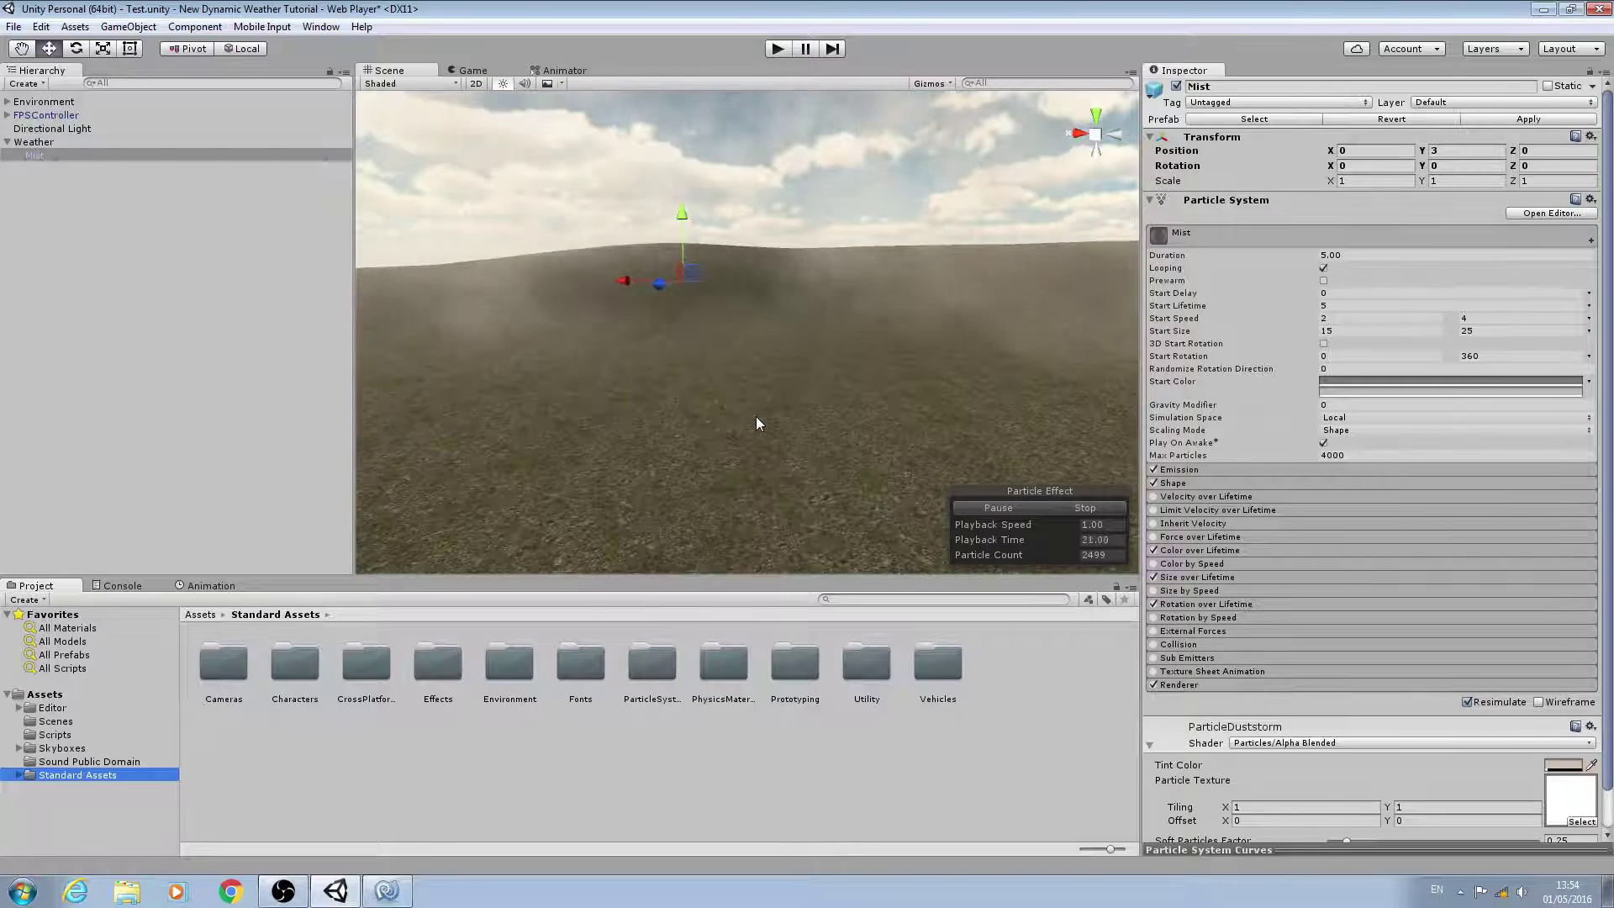
{"action": "scroll", "coordinate": [754, 416], "scroll_direction": "down", "scroll_amount": 2}
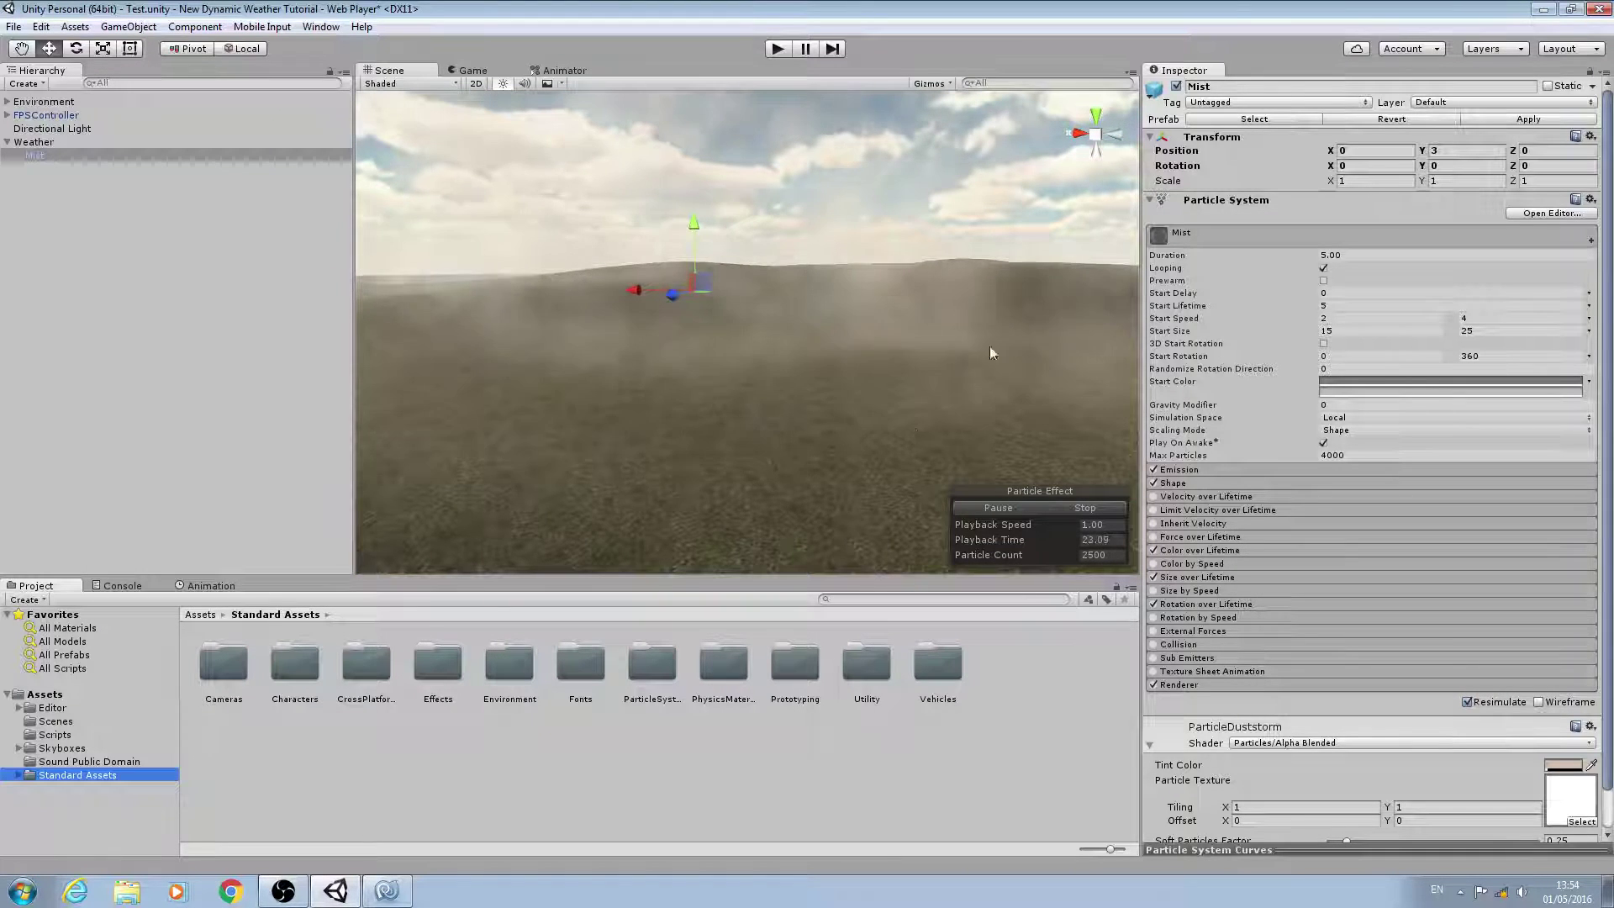
{"action": "scroll", "coordinate": [845, 368], "scroll_direction": "down", "scroll_amount": 1}
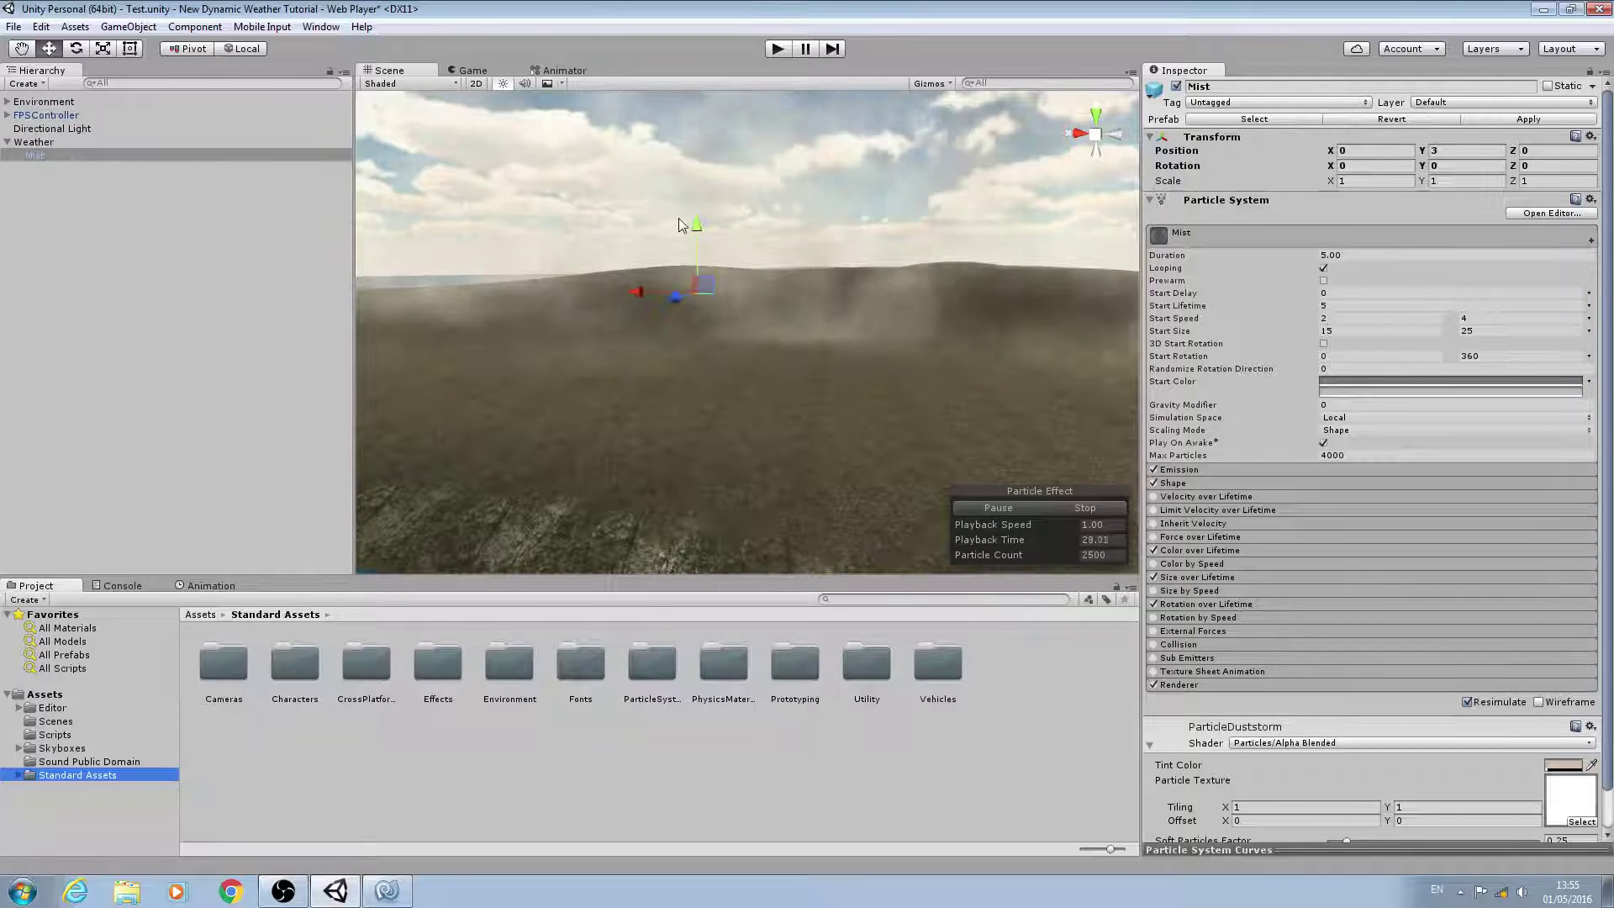
{"action": "scroll", "coordinate": [922, 411], "scroll_direction": "down", "scroll_amount": 1}
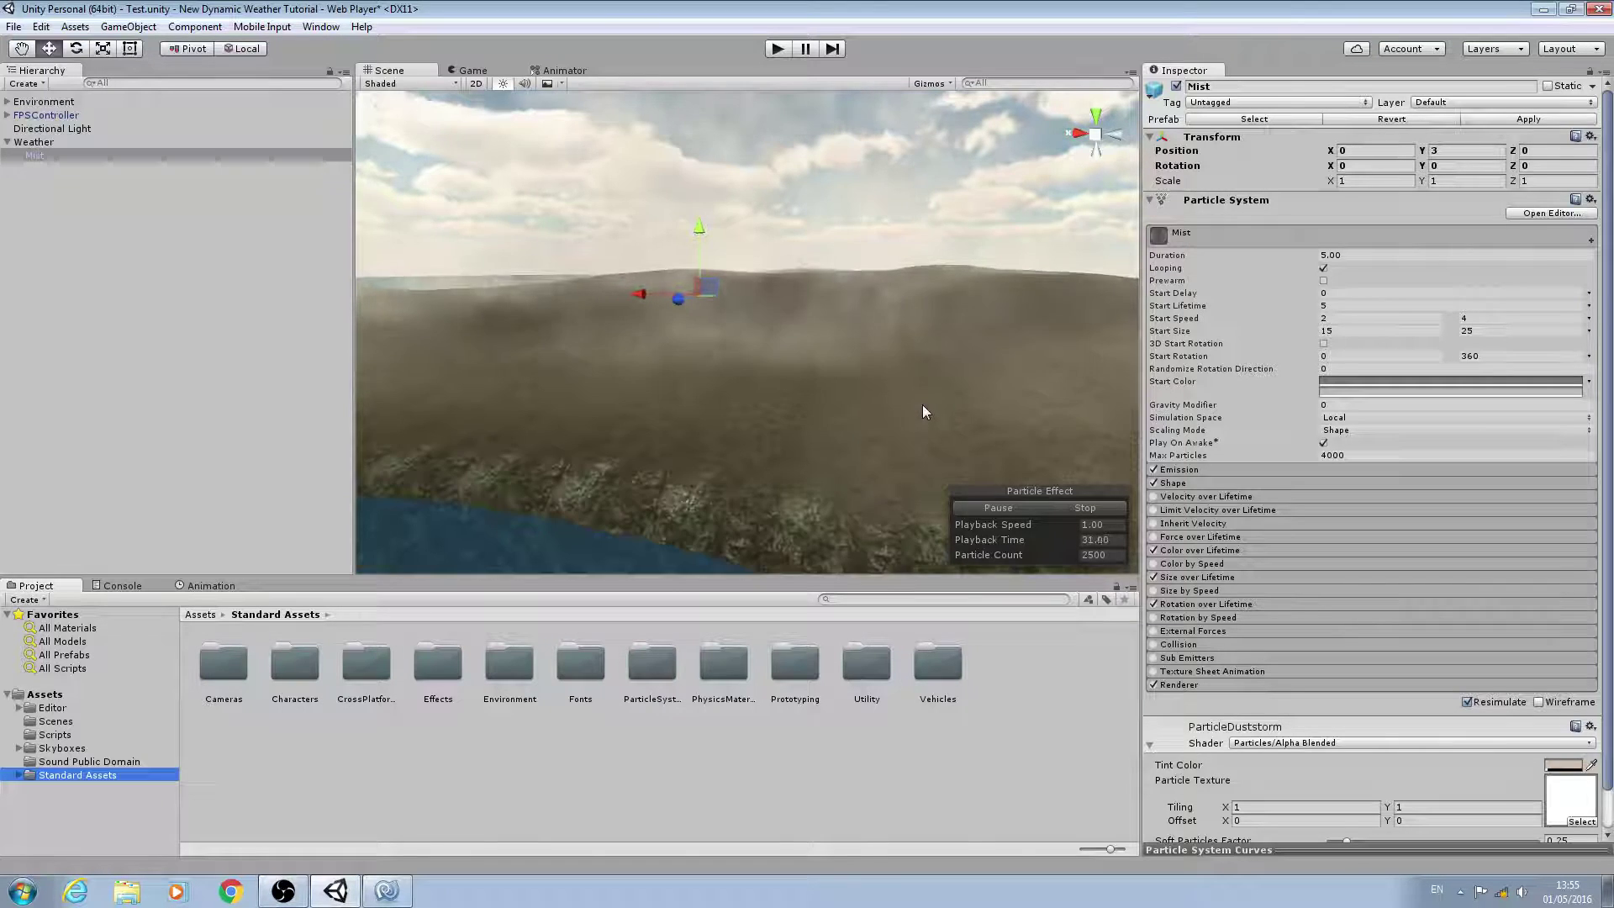
{"action": "scroll", "coordinate": [922, 407], "scroll_direction": "down", "scroll_amount": 2}
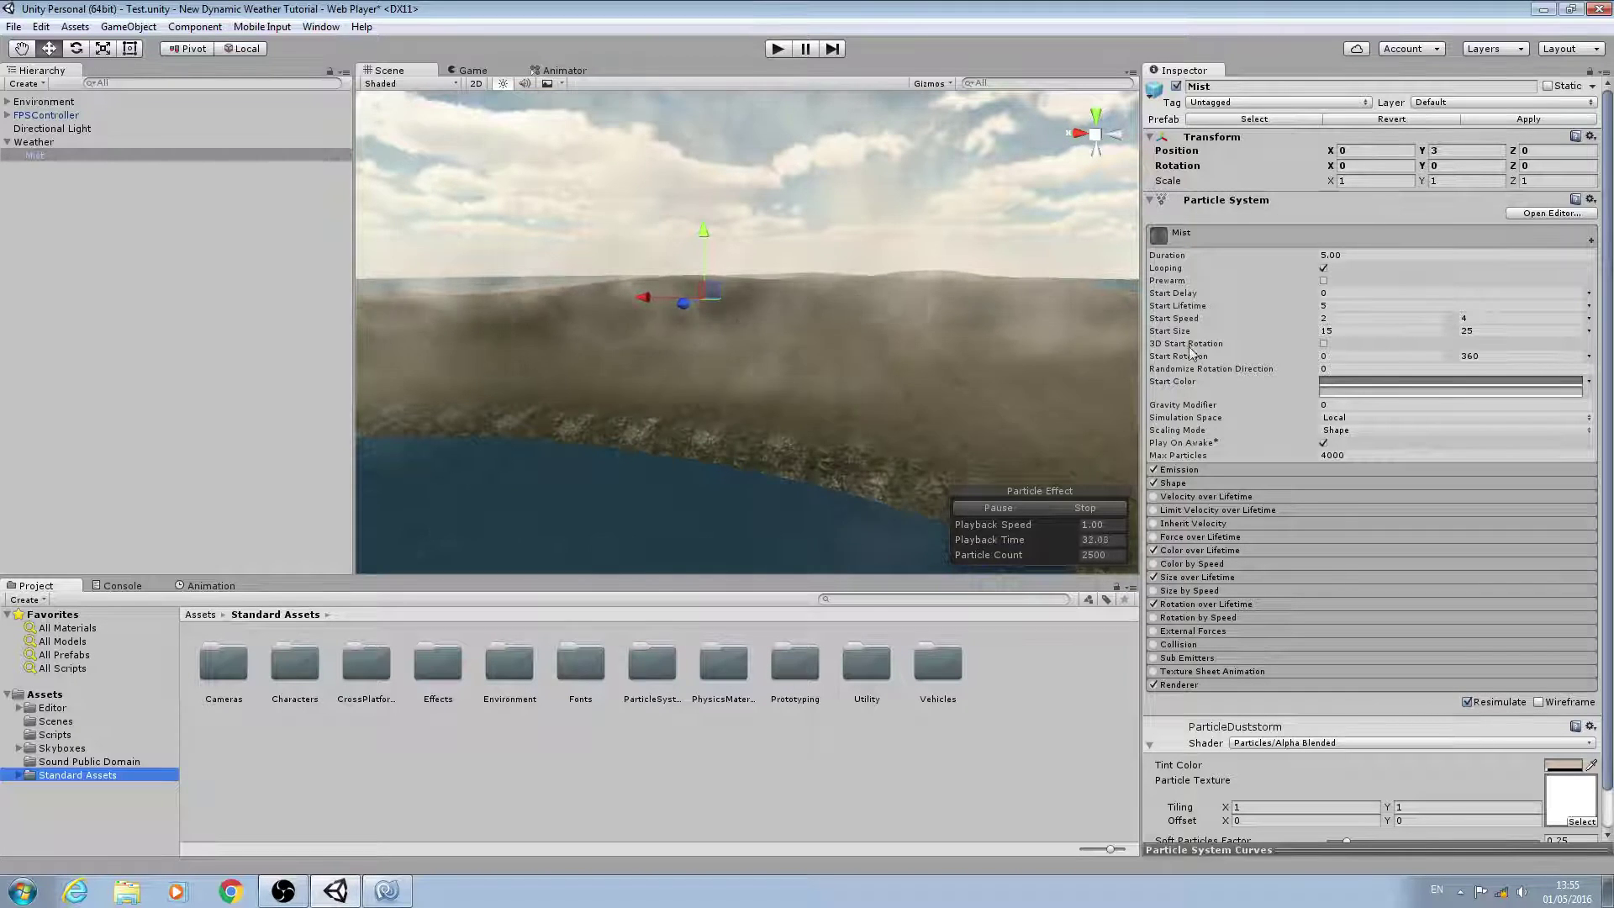
{"action": "scroll", "coordinate": [886, 378], "scroll_direction": "down", "scroll_amount": 1}
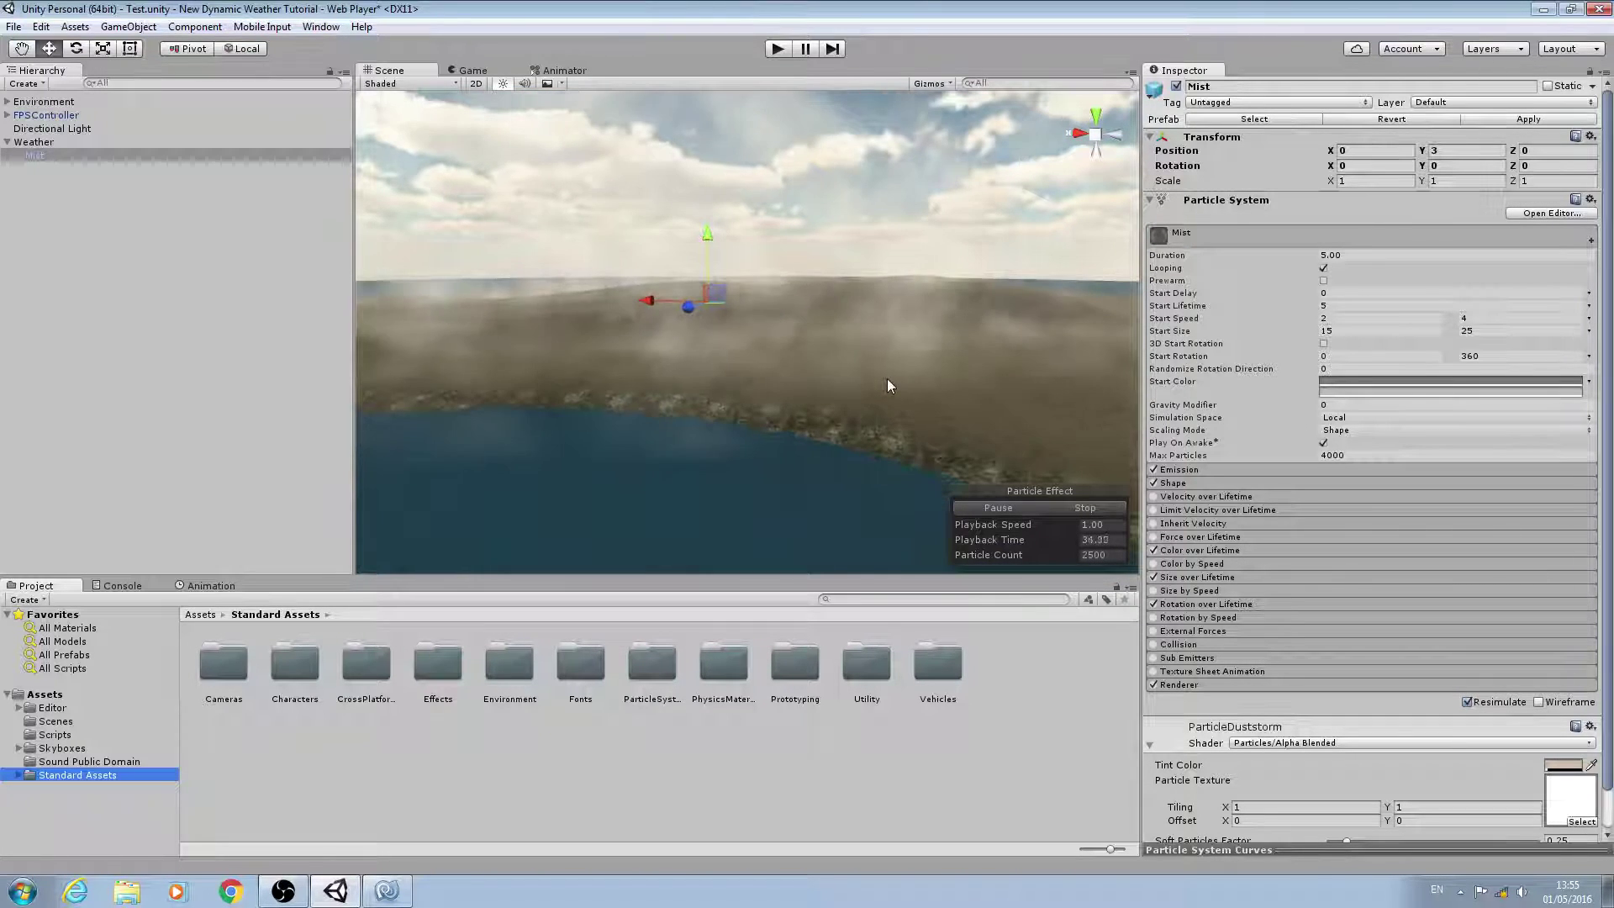
{"action": "scroll", "coordinate": [920, 357], "scroll_direction": "down", "scroll_amount": 1}
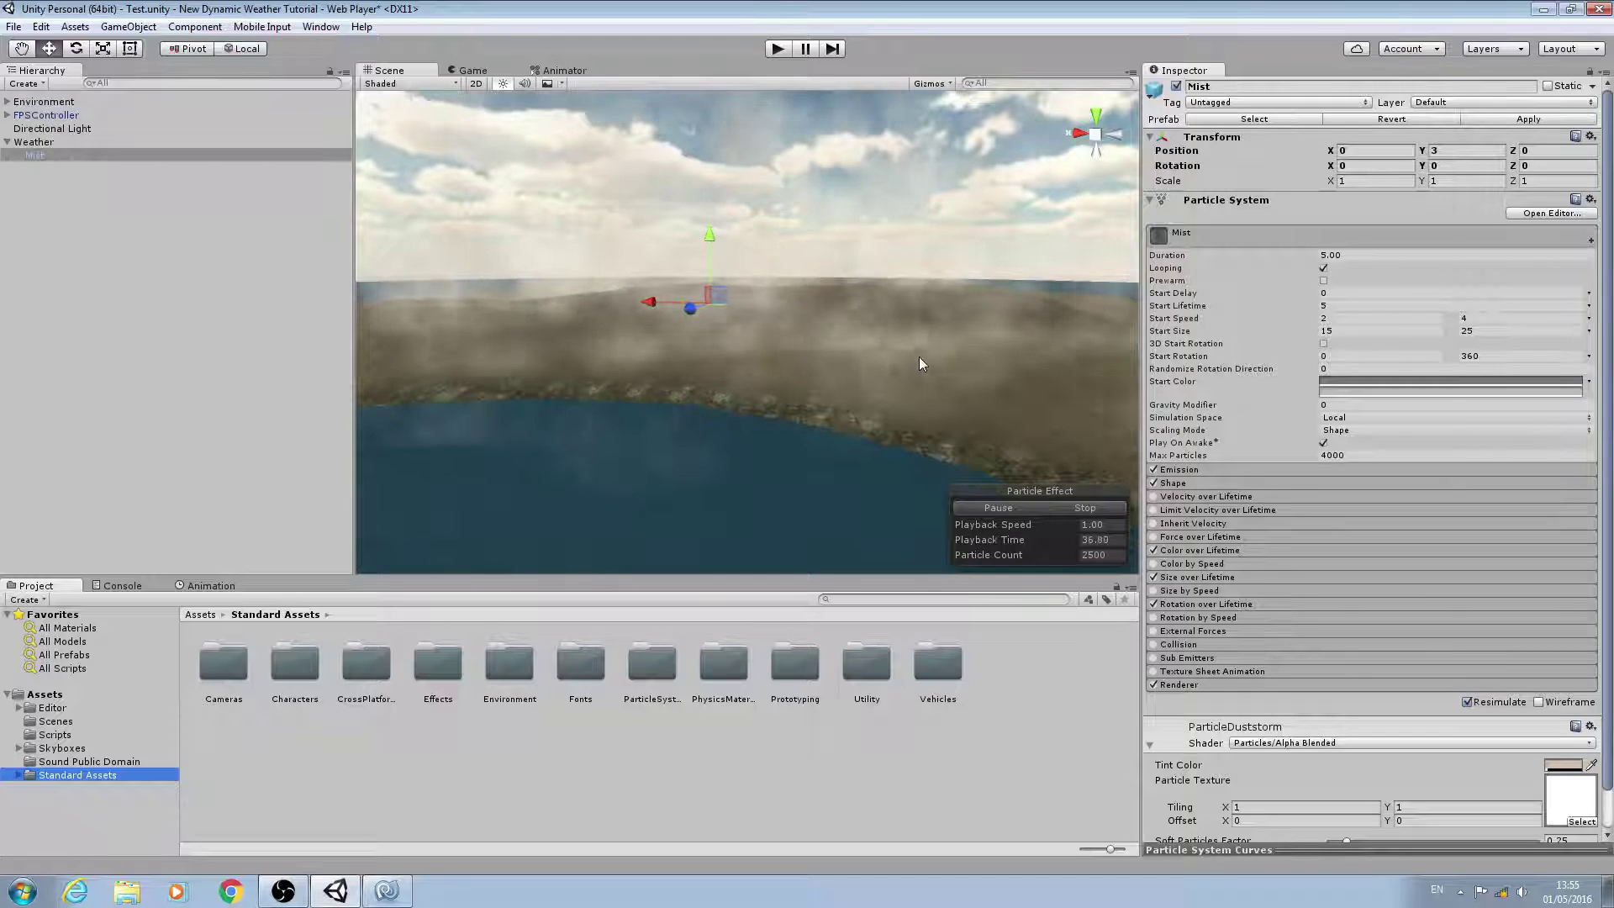
{"action": "scroll", "coordinate": [919, 356], "scroll_direction": "up", "scroll_amount": 3}
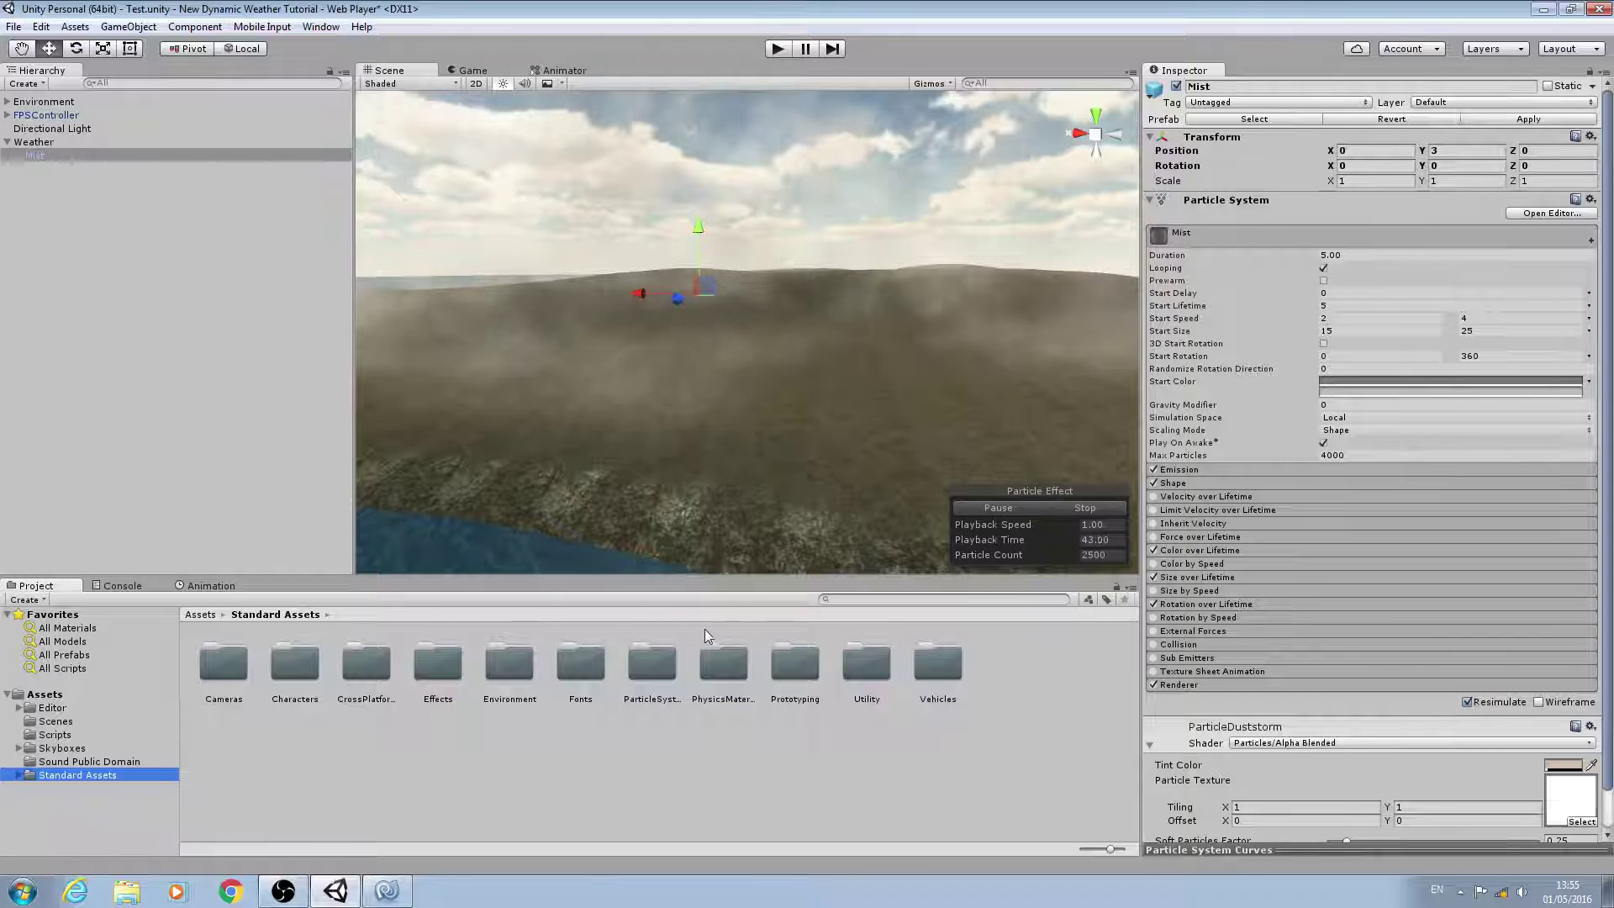
{"action": "scroll", "coordinate": [906, 390], "scroll_direction": "down", "scroll_amount": 3}
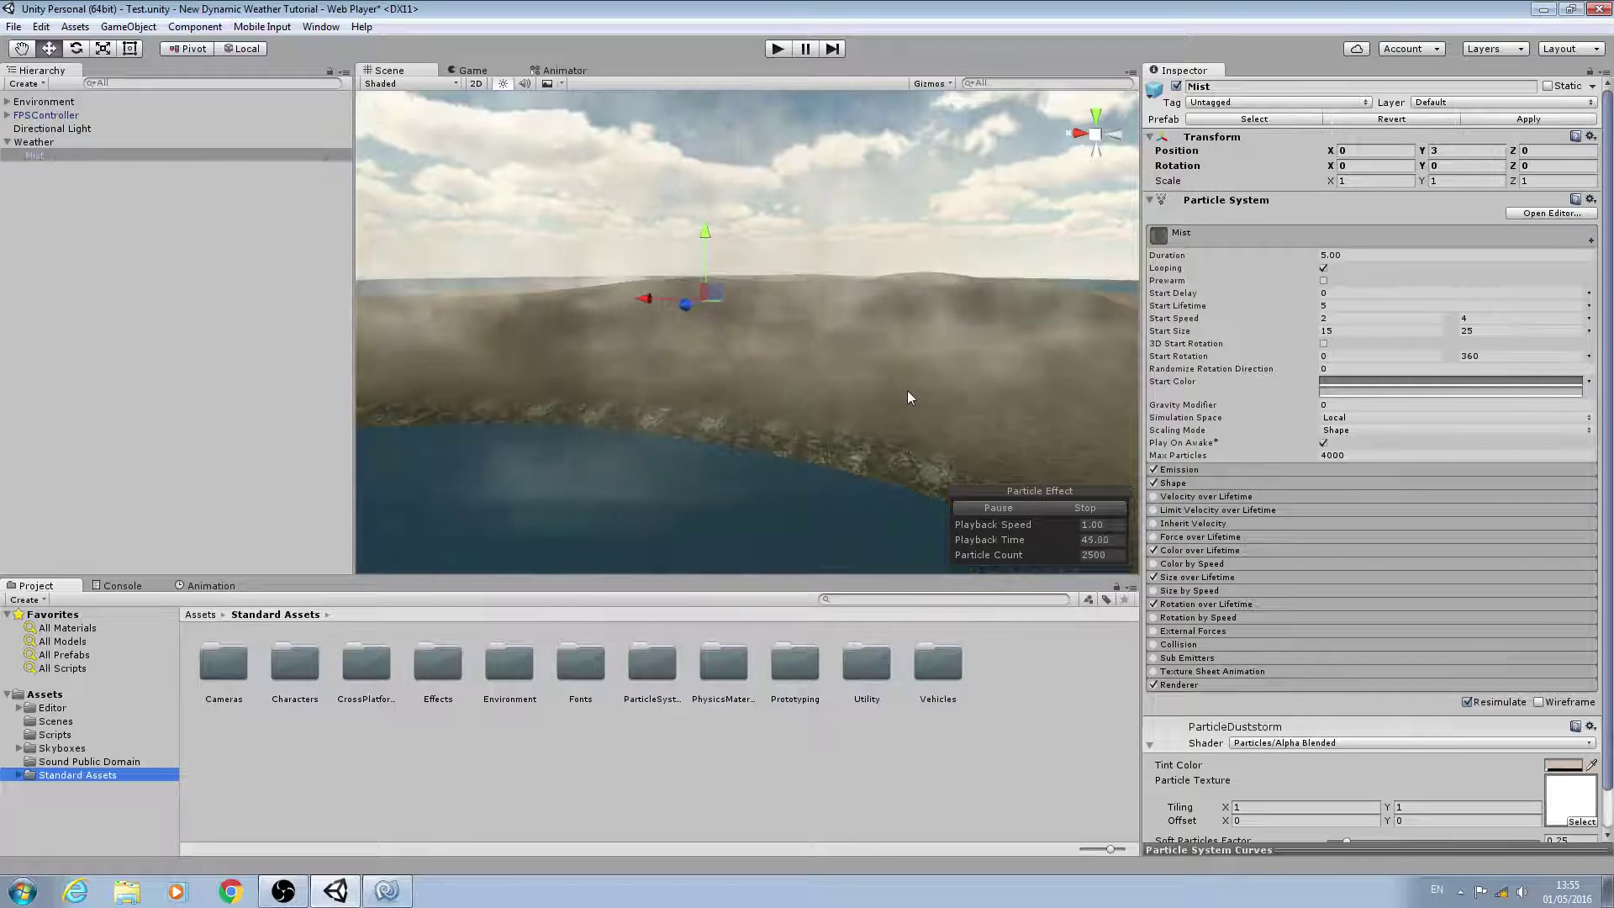
Step: Tilt and zoom the Scene view to show more sky above the mist
{"action": "right_click_drag", "start_coordinate": [906, 390], "coordinate": [896, 356]}
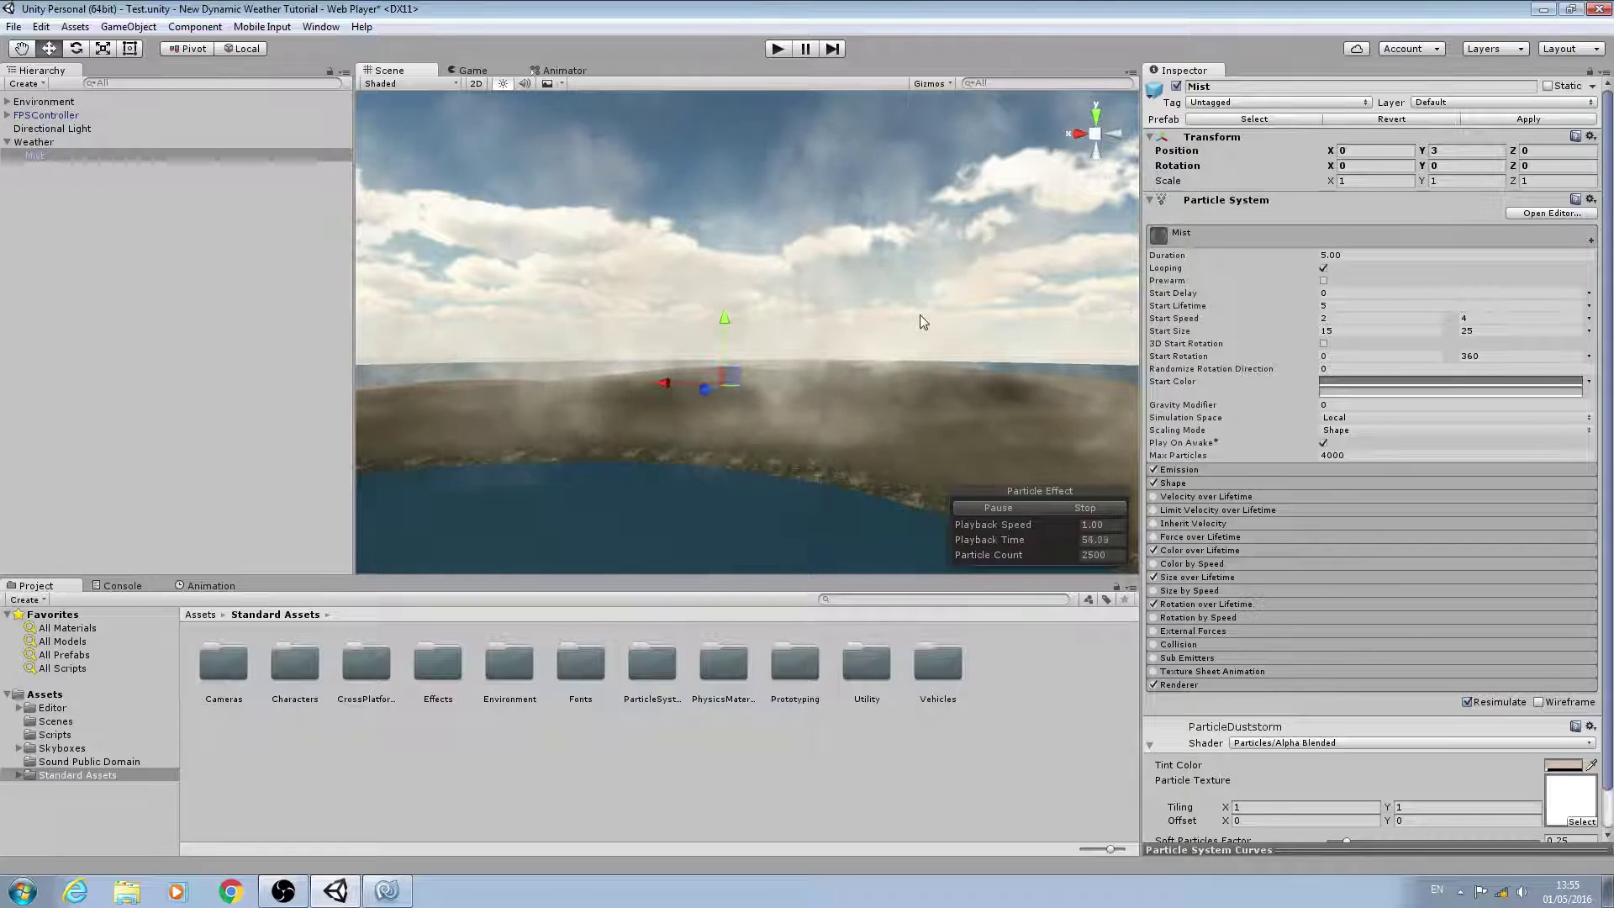
{"action": "scroll", "coordinate": [899, 340], "scroll_direction": "up", "scroll_amount": 3}
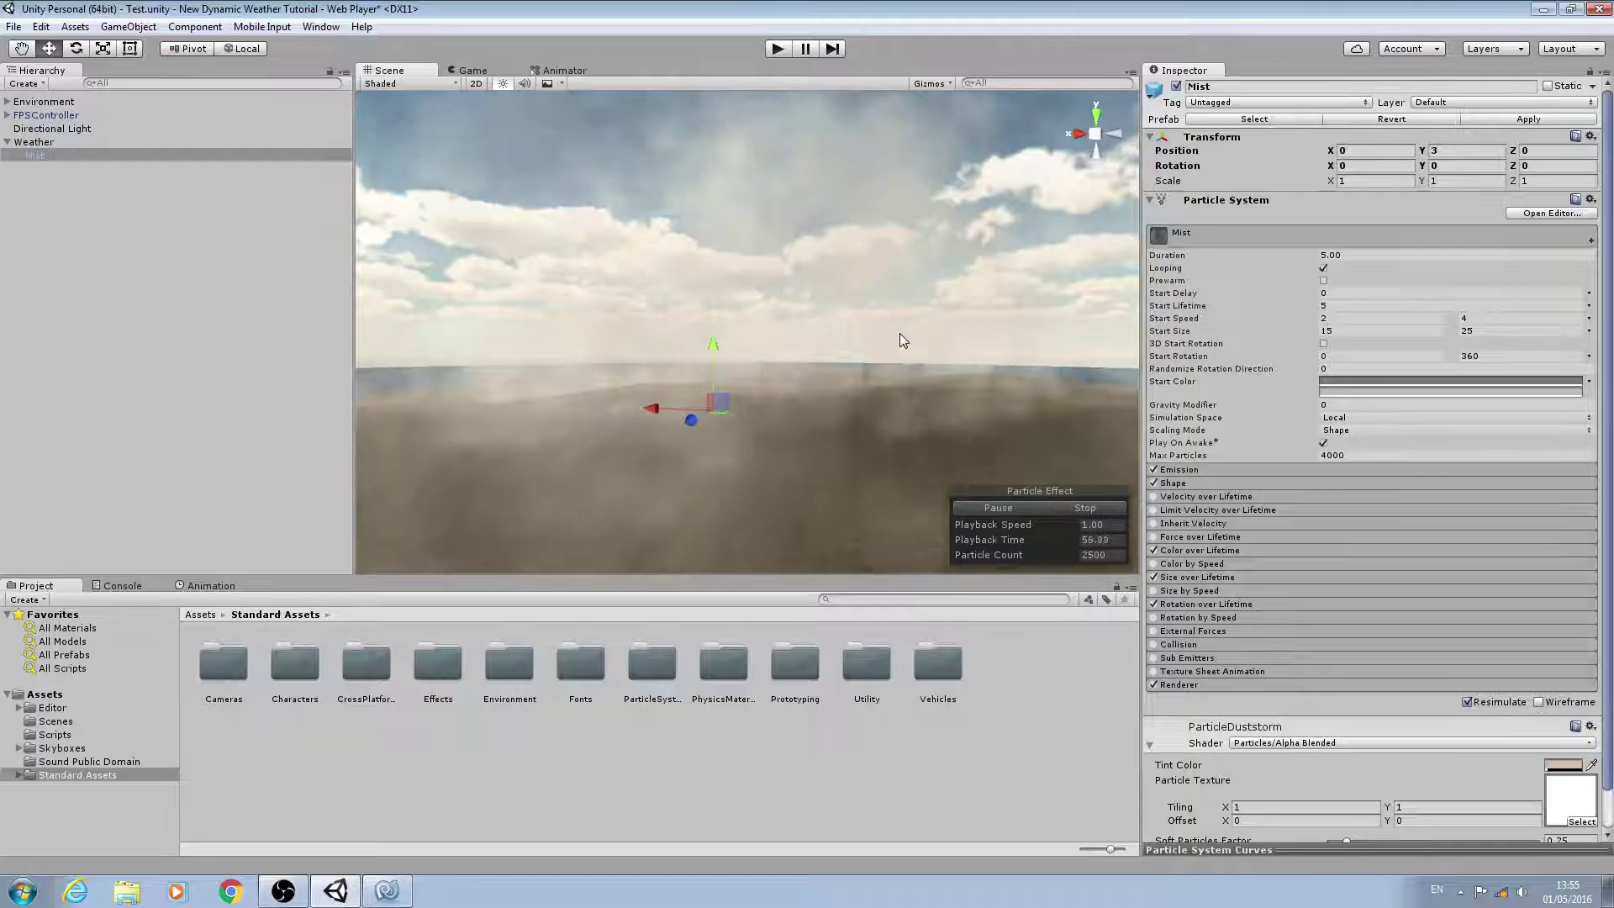
{"action": "scroll", "coordinate": [899, 333], "scroll_direction": "up", "scroll_amount": 2}
{"action": "scroll", "coordinate": [899, 333], "scroll_direction": "up", "scroll_amount": 2}
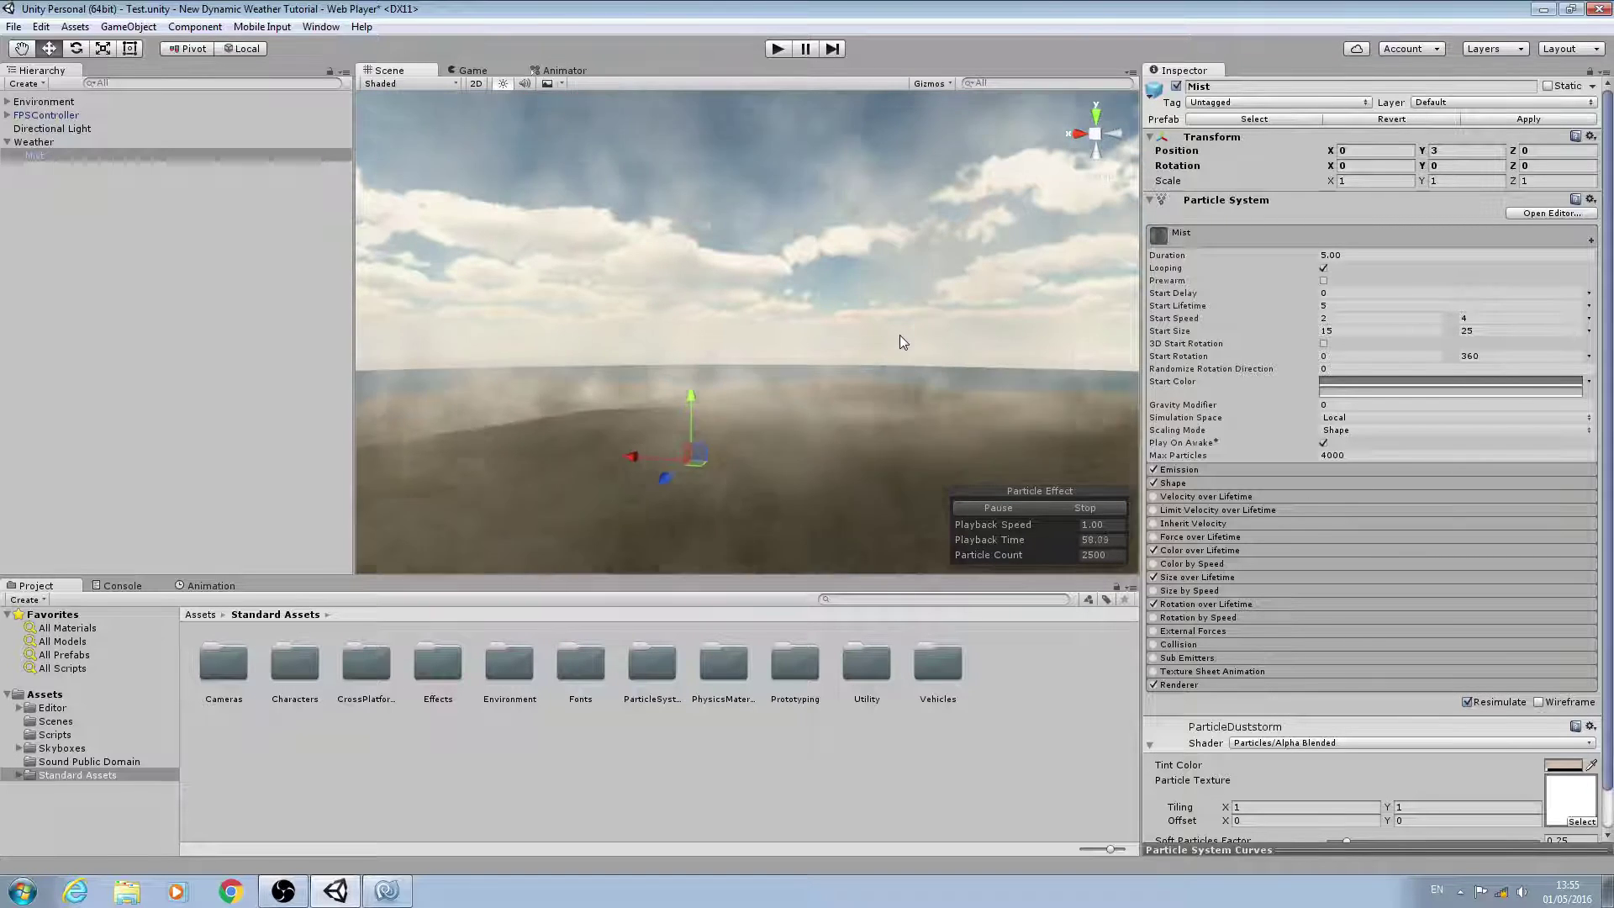
Step: Open ParticleSystems > Prefabs and select the DustStorm prefab, showing Max Particles 1000
{"action": "double_click", "coordinate": [667, 654]}
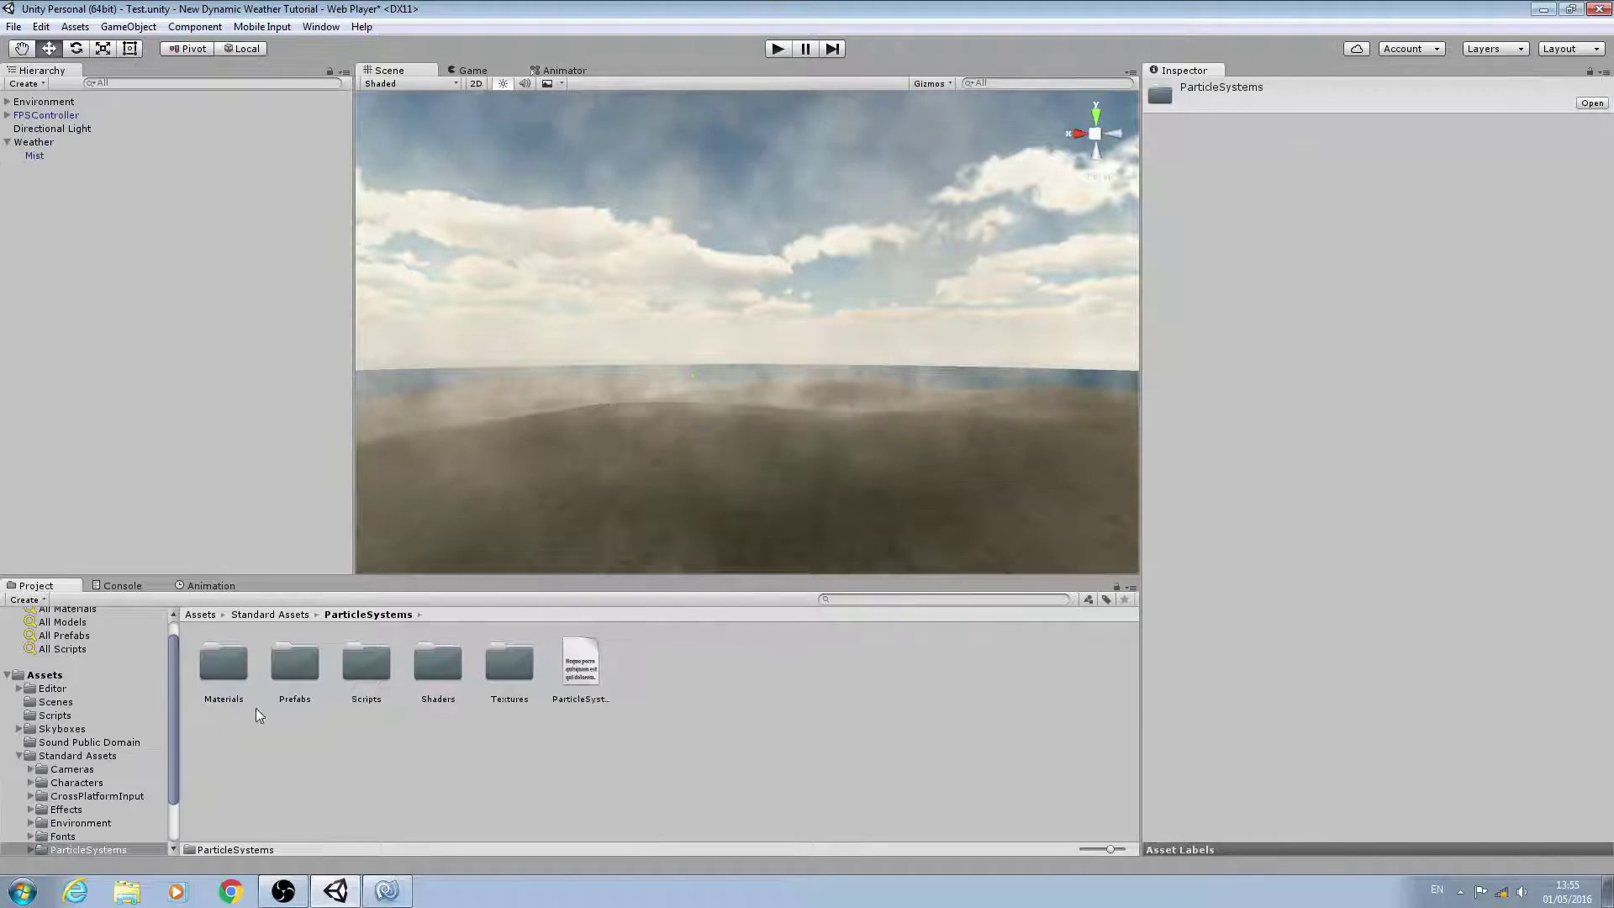
{"action": "double_click", "coordinate": [298, 664]}
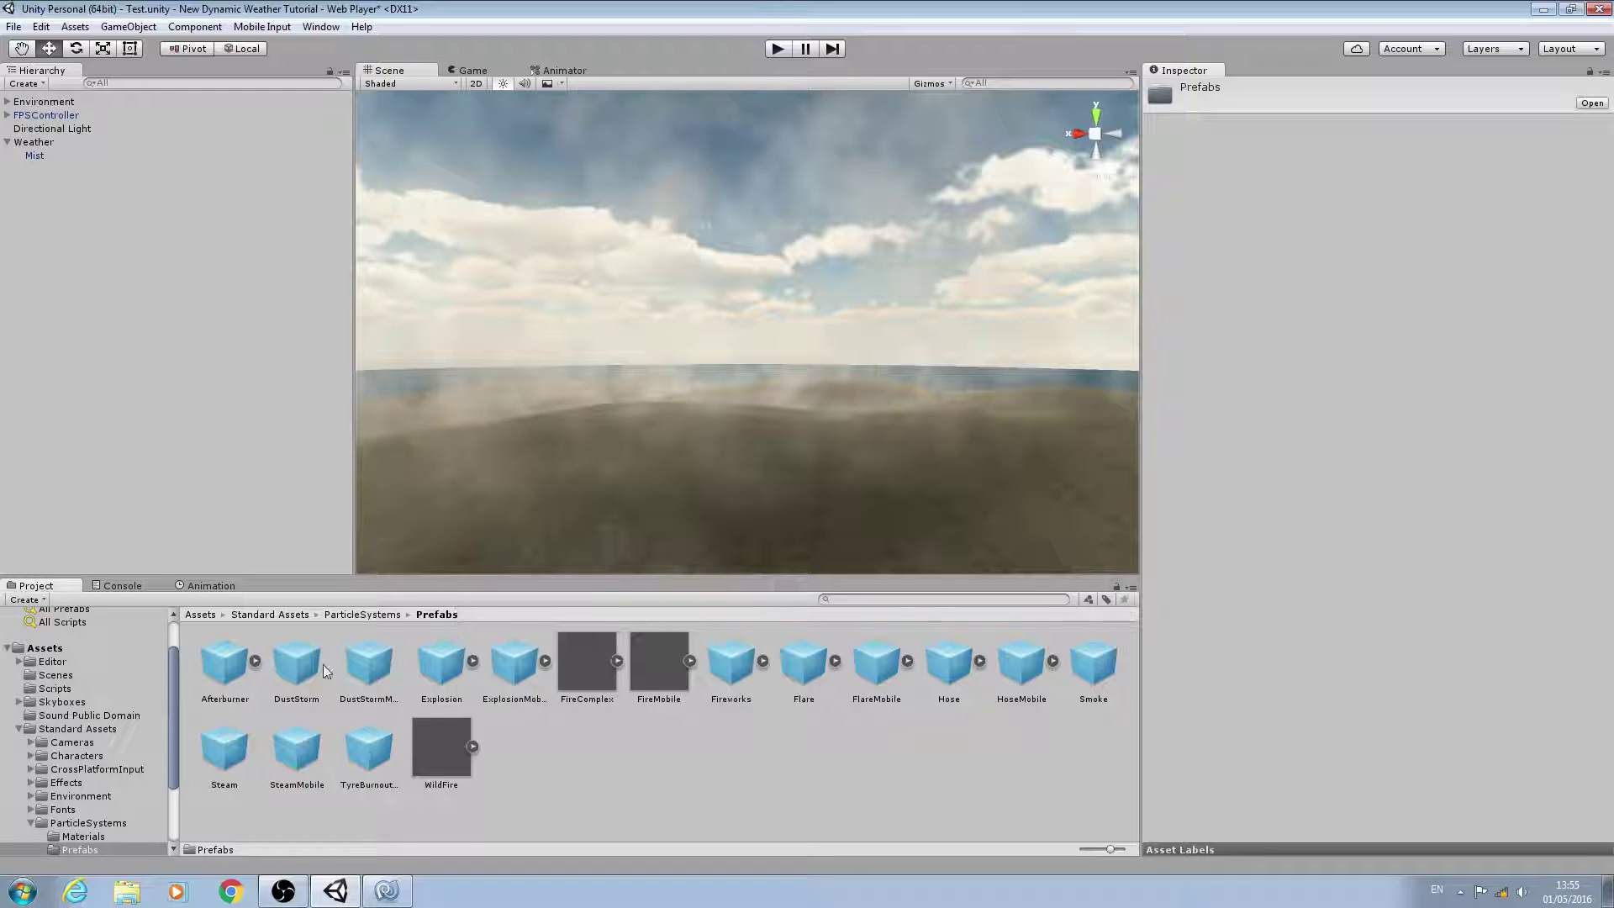
{"action": "left_click", "coordinate": [300, 672]}
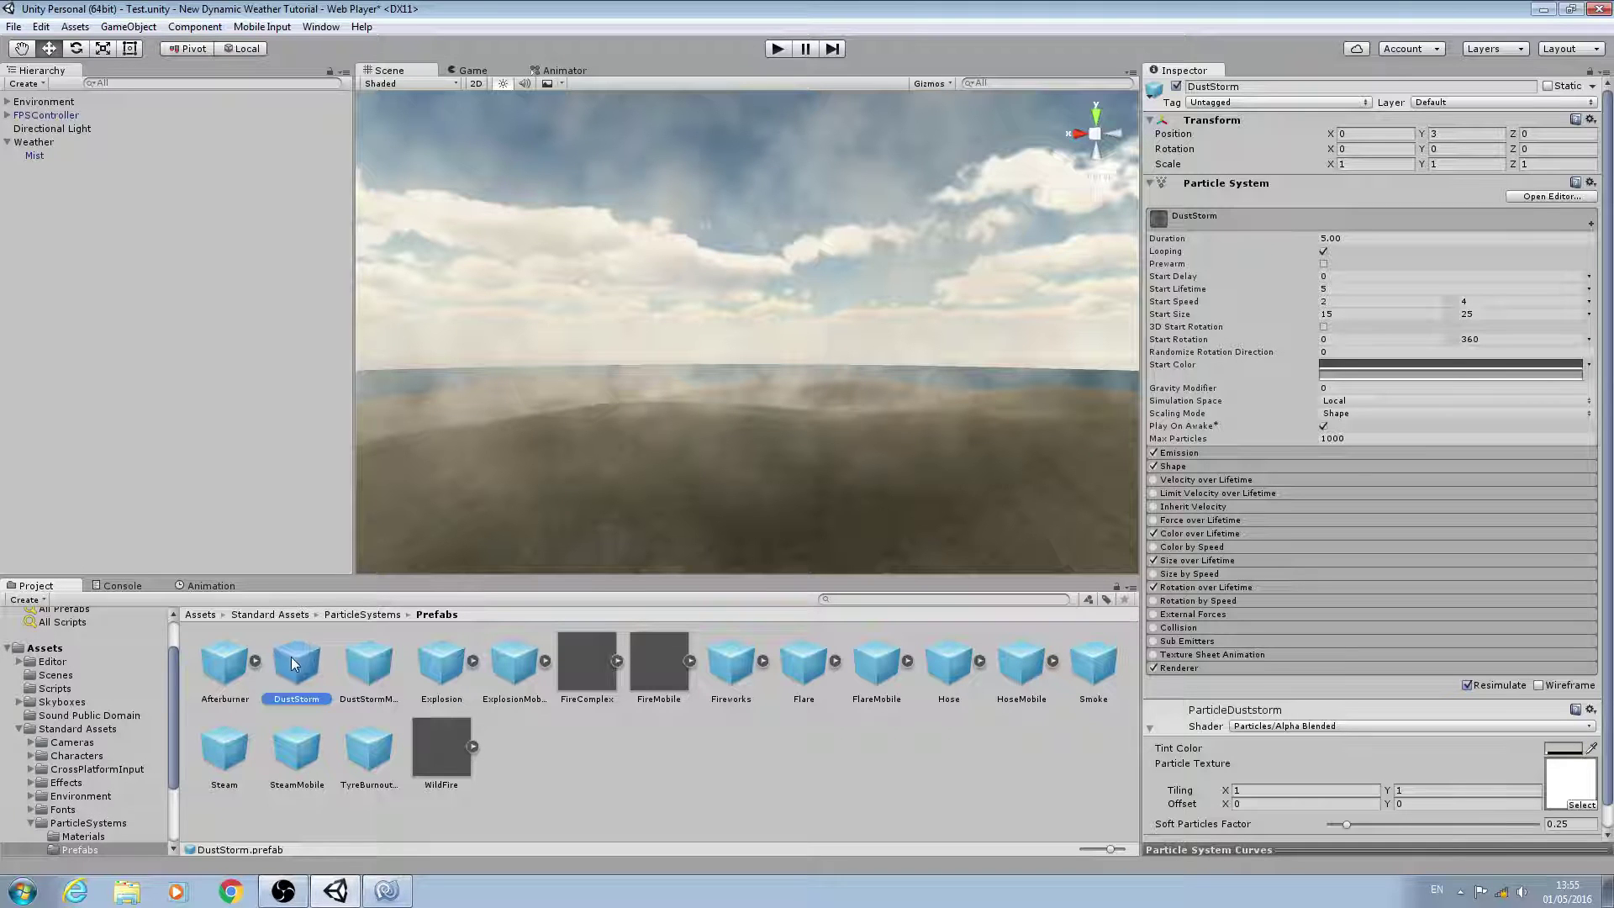
Step: Add two DustStorm copies under Weather and rename the first one to SunClouds
{"action": "left_click_drag", "start_coordinate": [398, 411], "coordinate": [40, 150]}
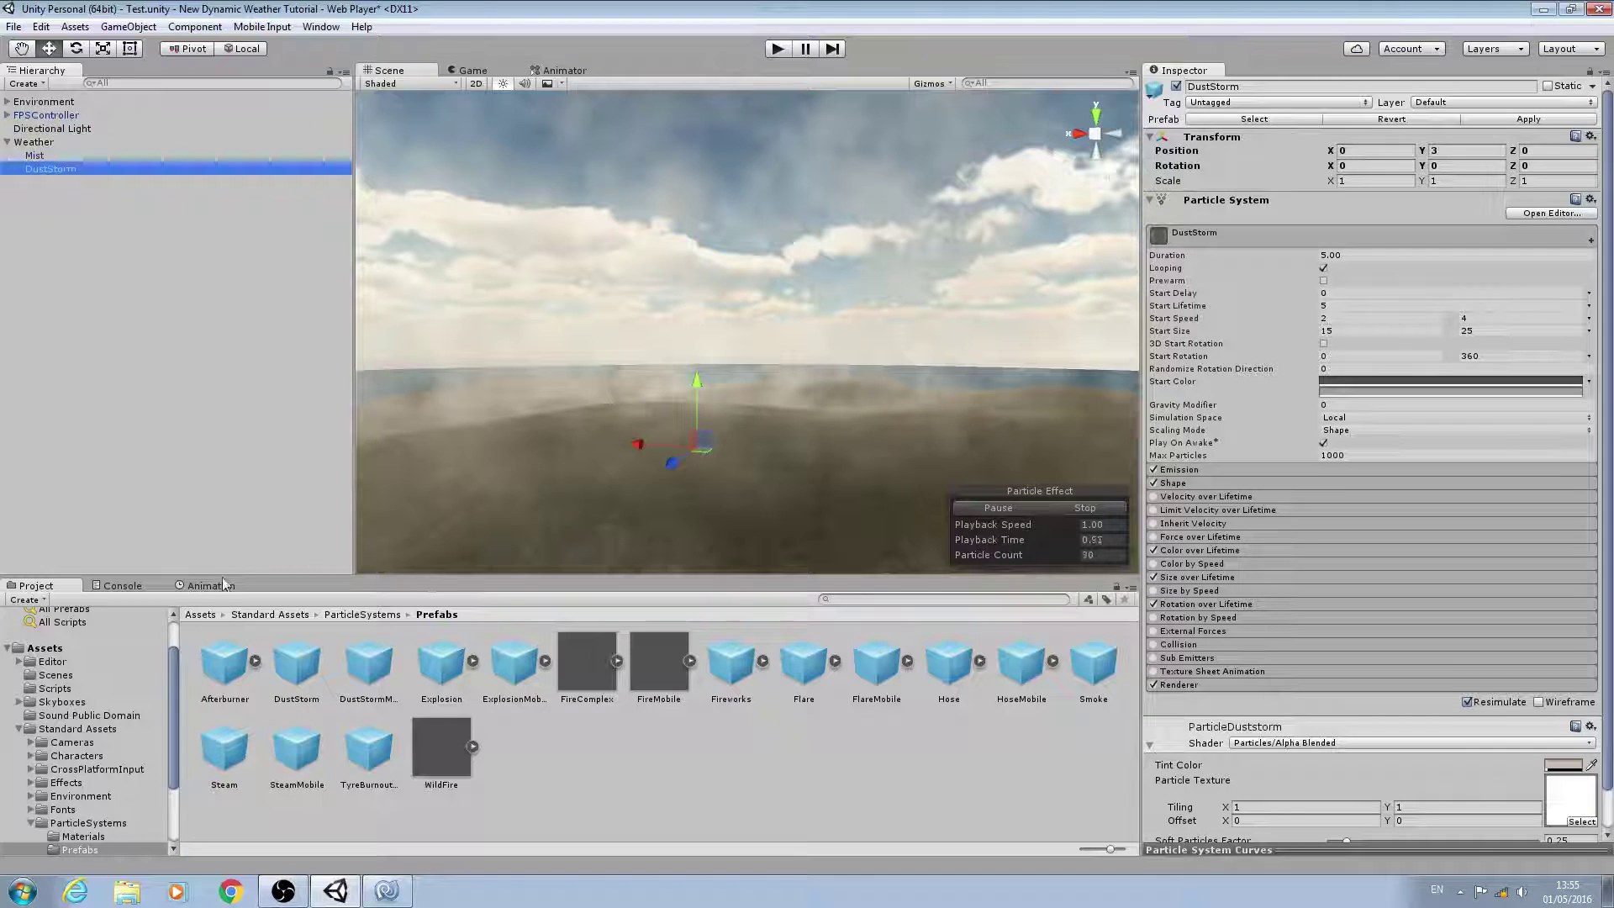
{"action": "left_click_drag", "start_coordinate": [296, 672], "coordinate": [216, 145]}
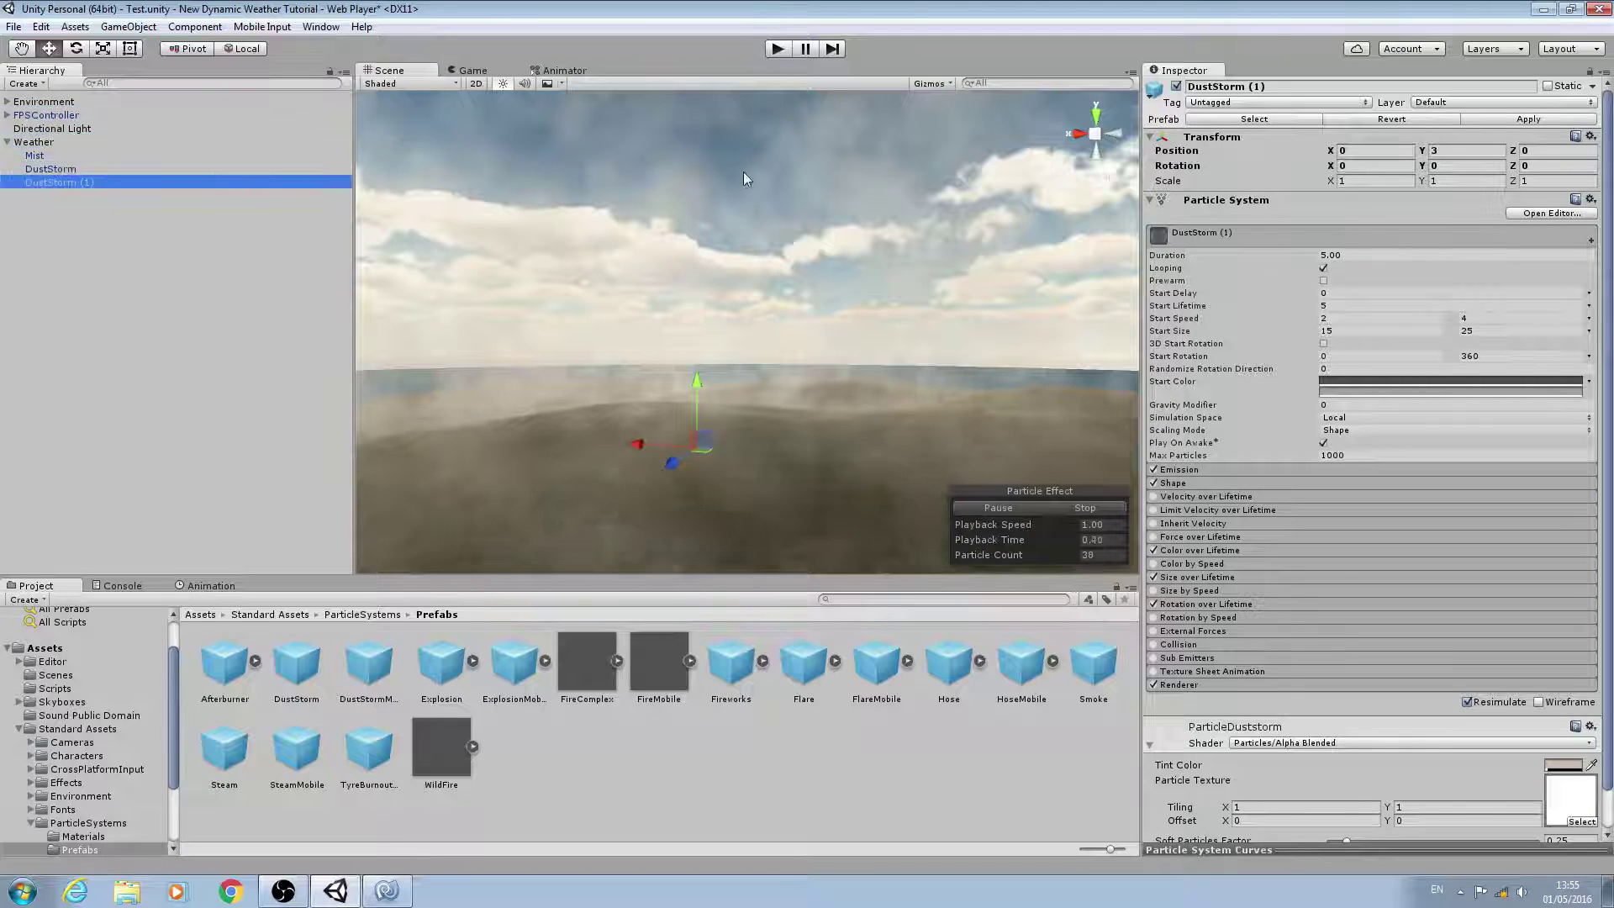
{"action": "left_click", "coordinate": [234, 170]}
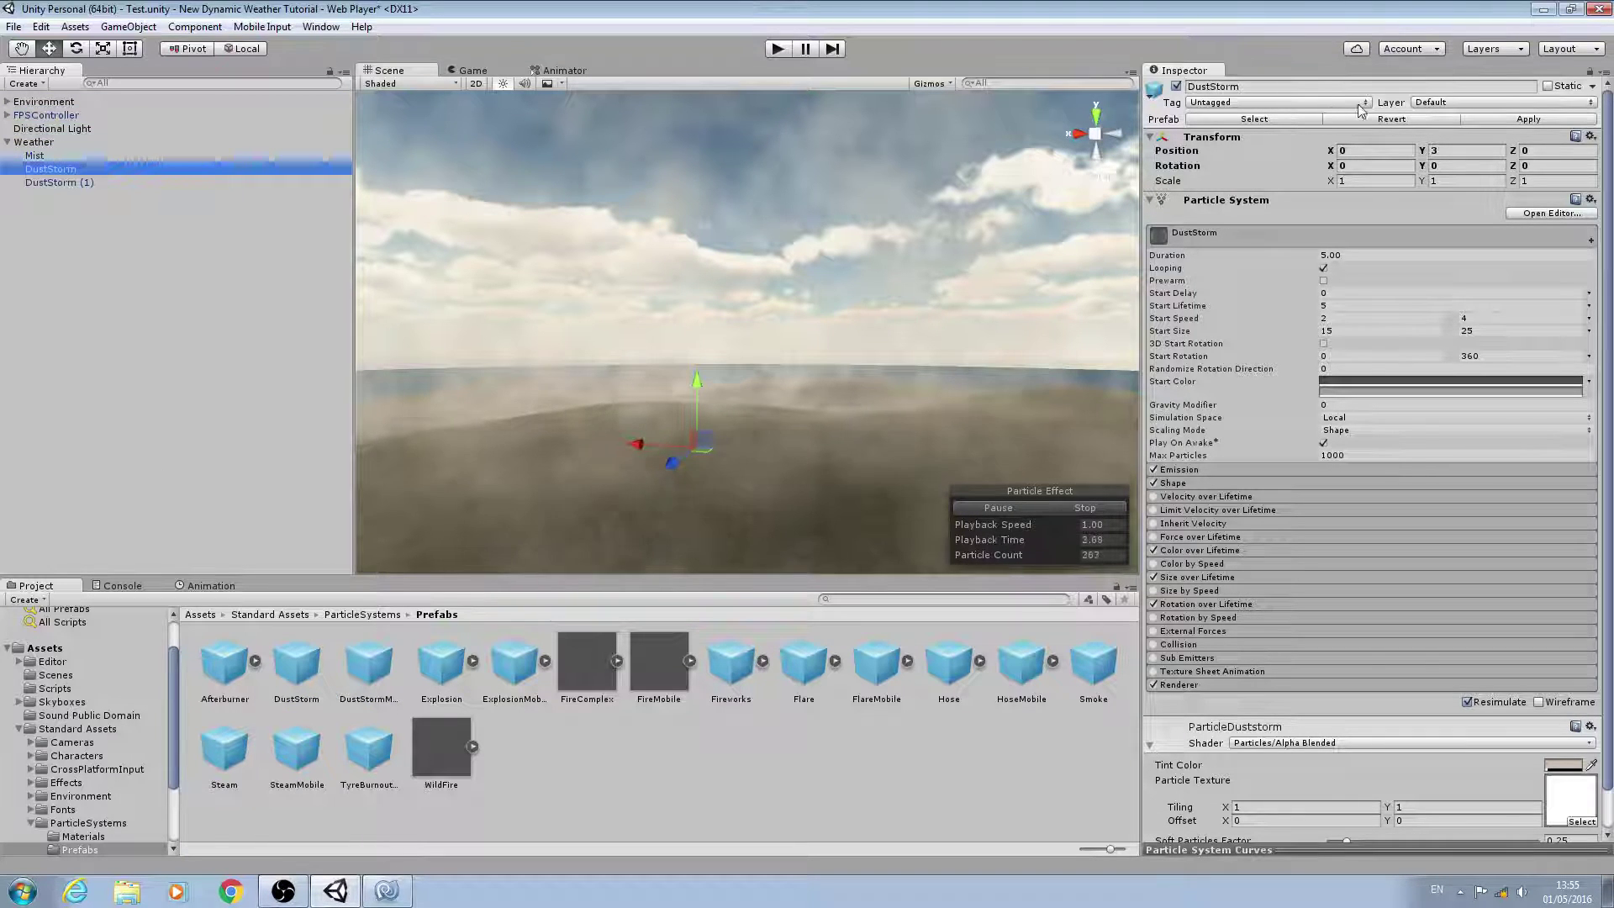
{"action": "left_click", "coordinate": [1317, 86]}
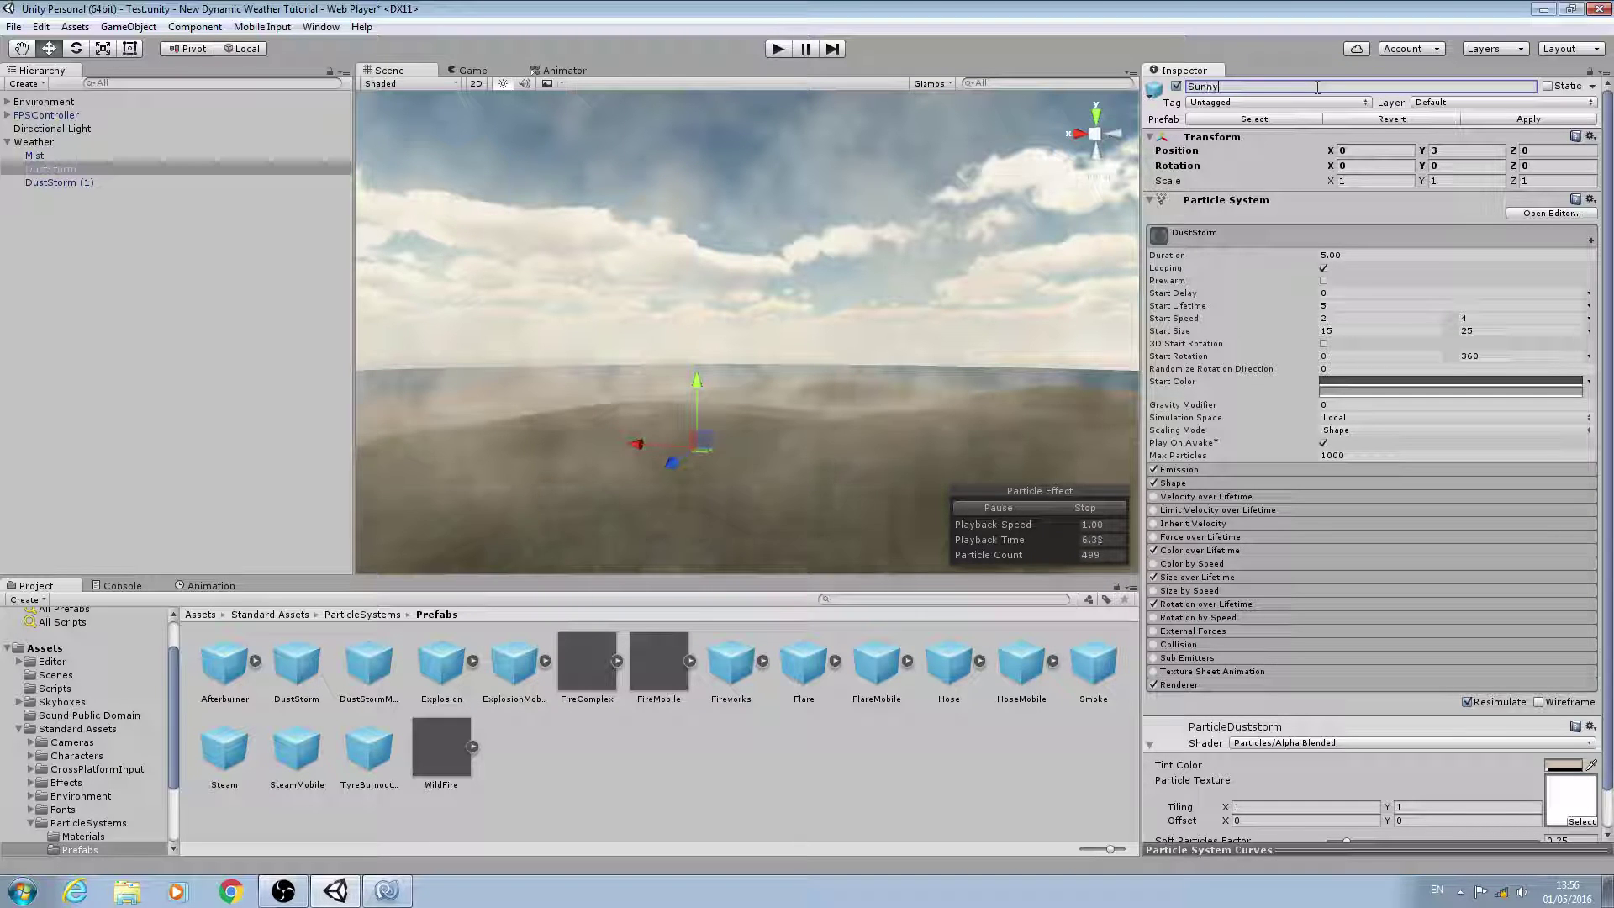
{"action": "type", "text": "Sun"}
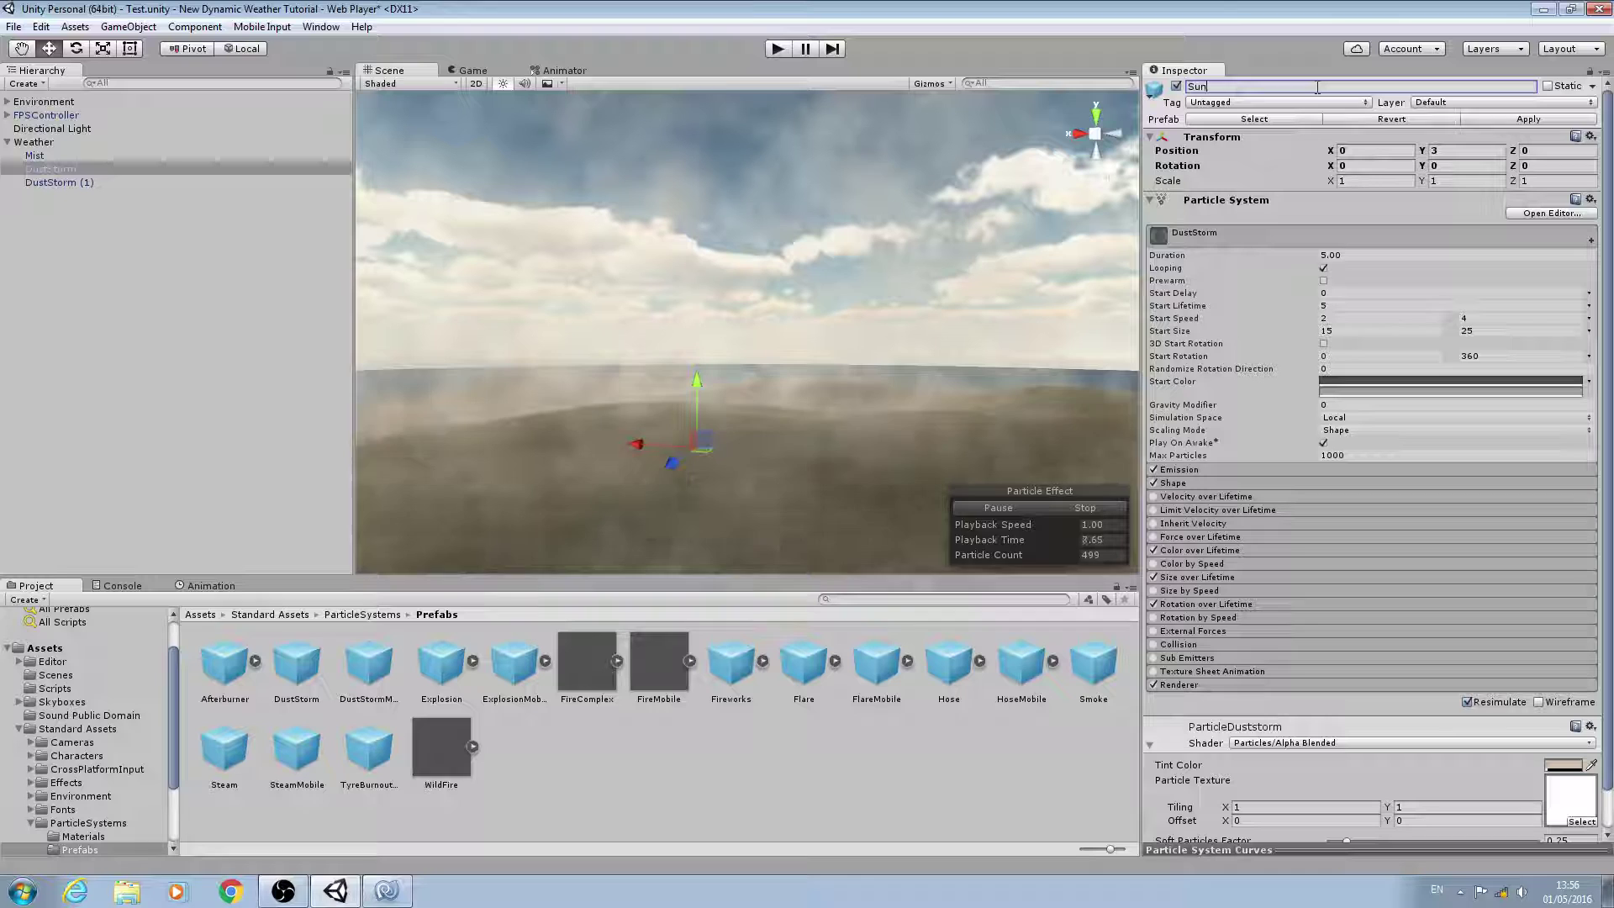
{"action": "type", "text": "Coulds"}
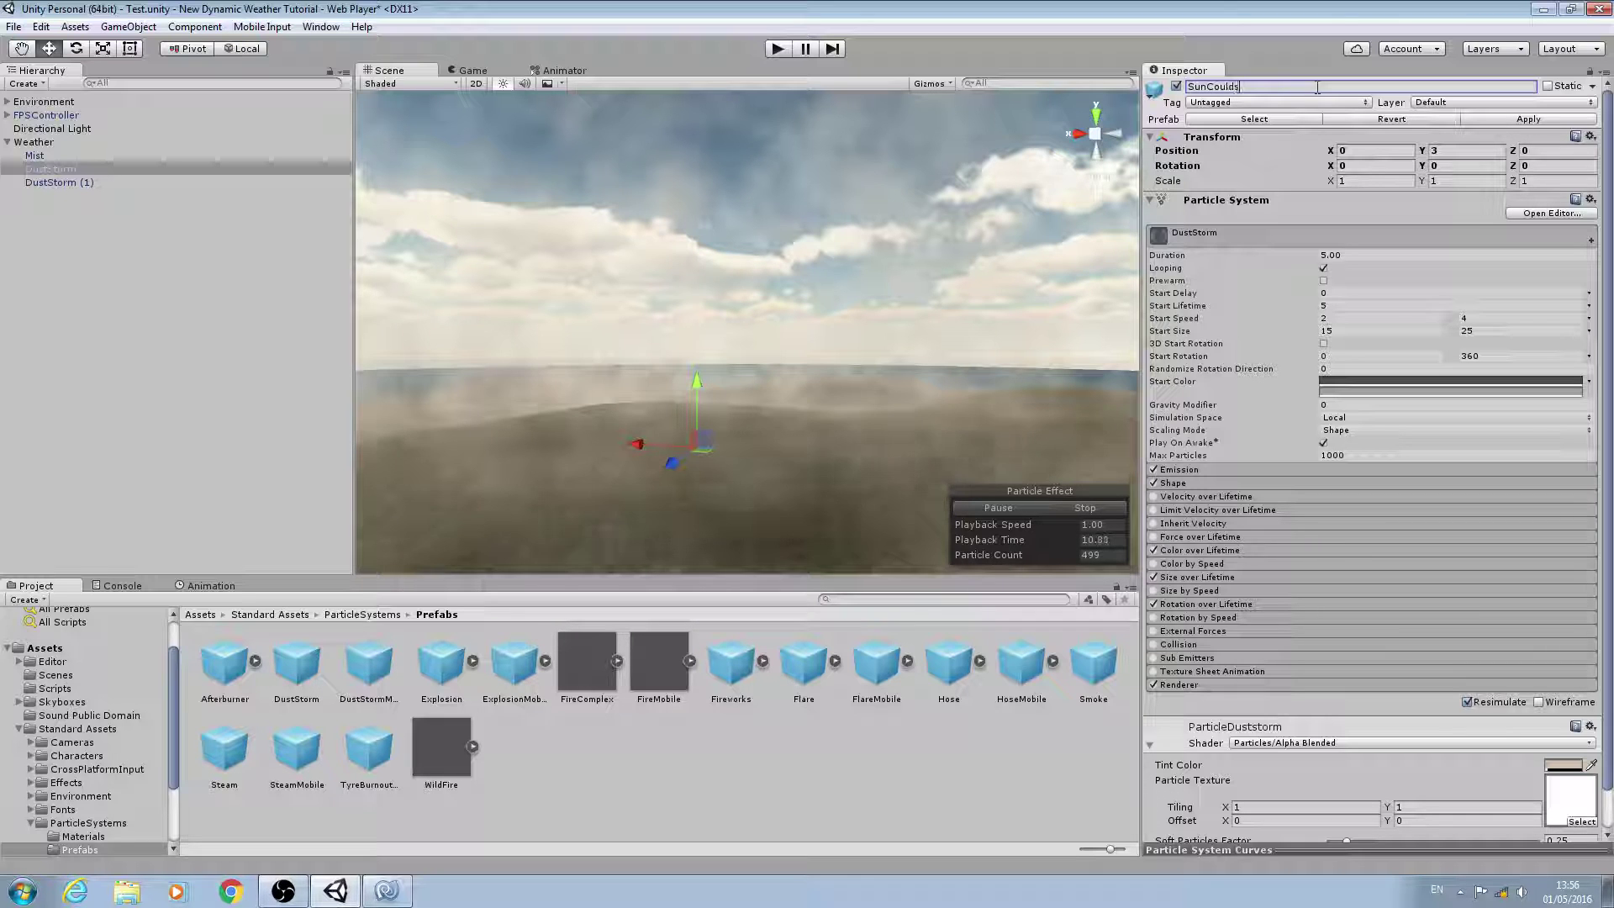
{"action": "key", "text": "BackSpace"}
{"action": "key", "text": "BackSpace"}
{"action": "key", "text": "BackSpace"}
{"action": "key", "text": "BackSpace"}
{"action": "key", "text": "BackSpace"}
{"action": "type", "text": "l"}
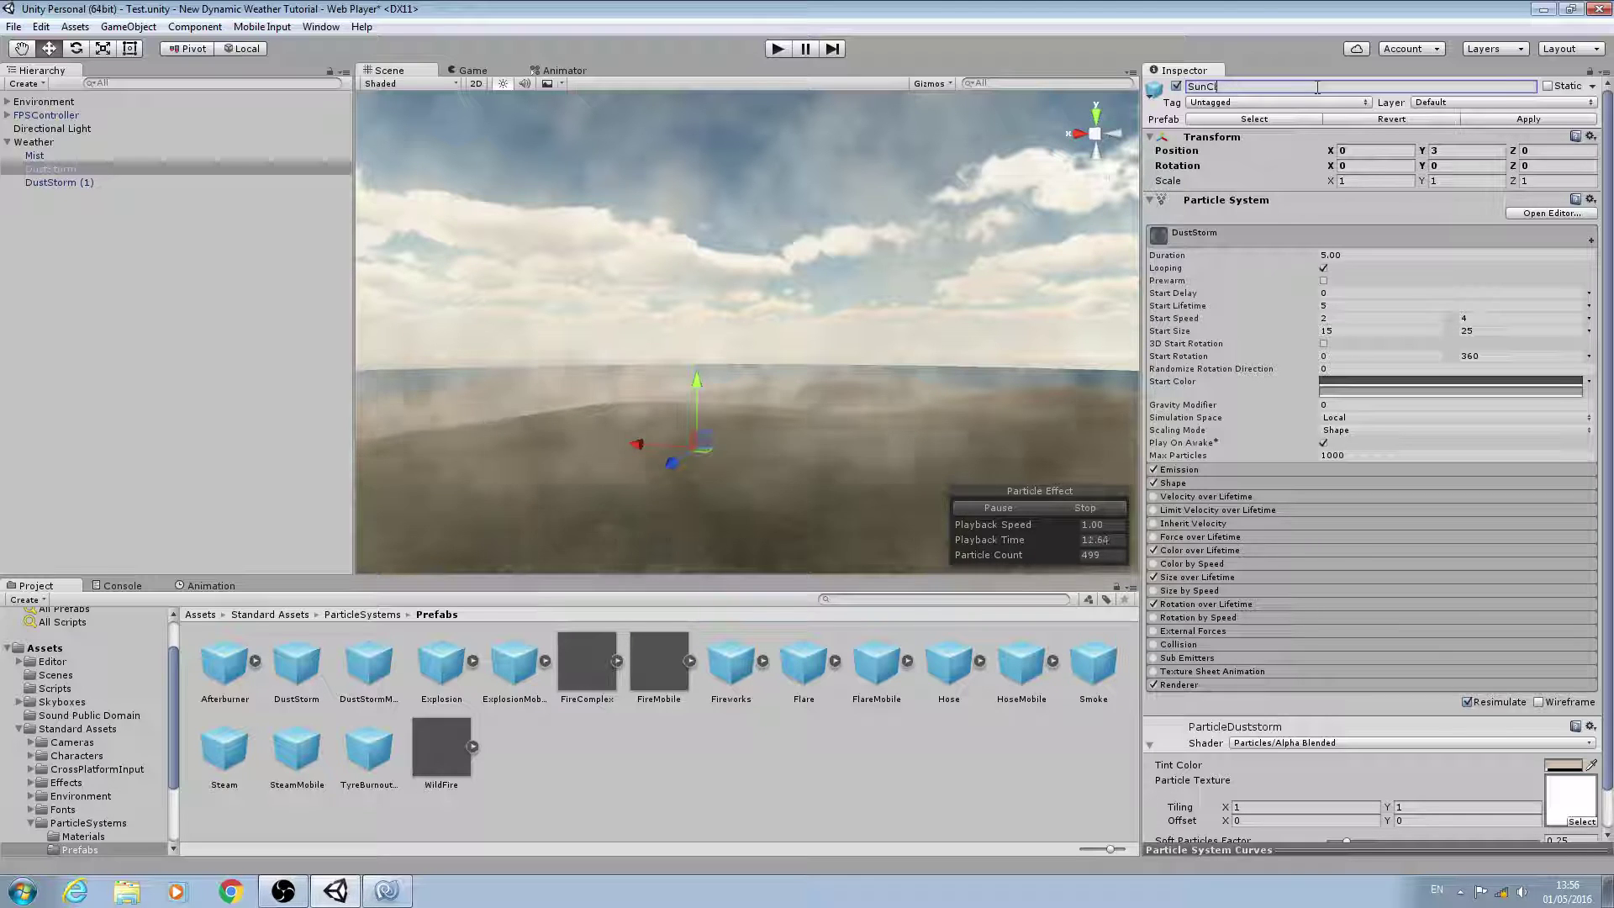
{"action": "type", "text": "ouds"}
{"action": "key", "text": "Return"}
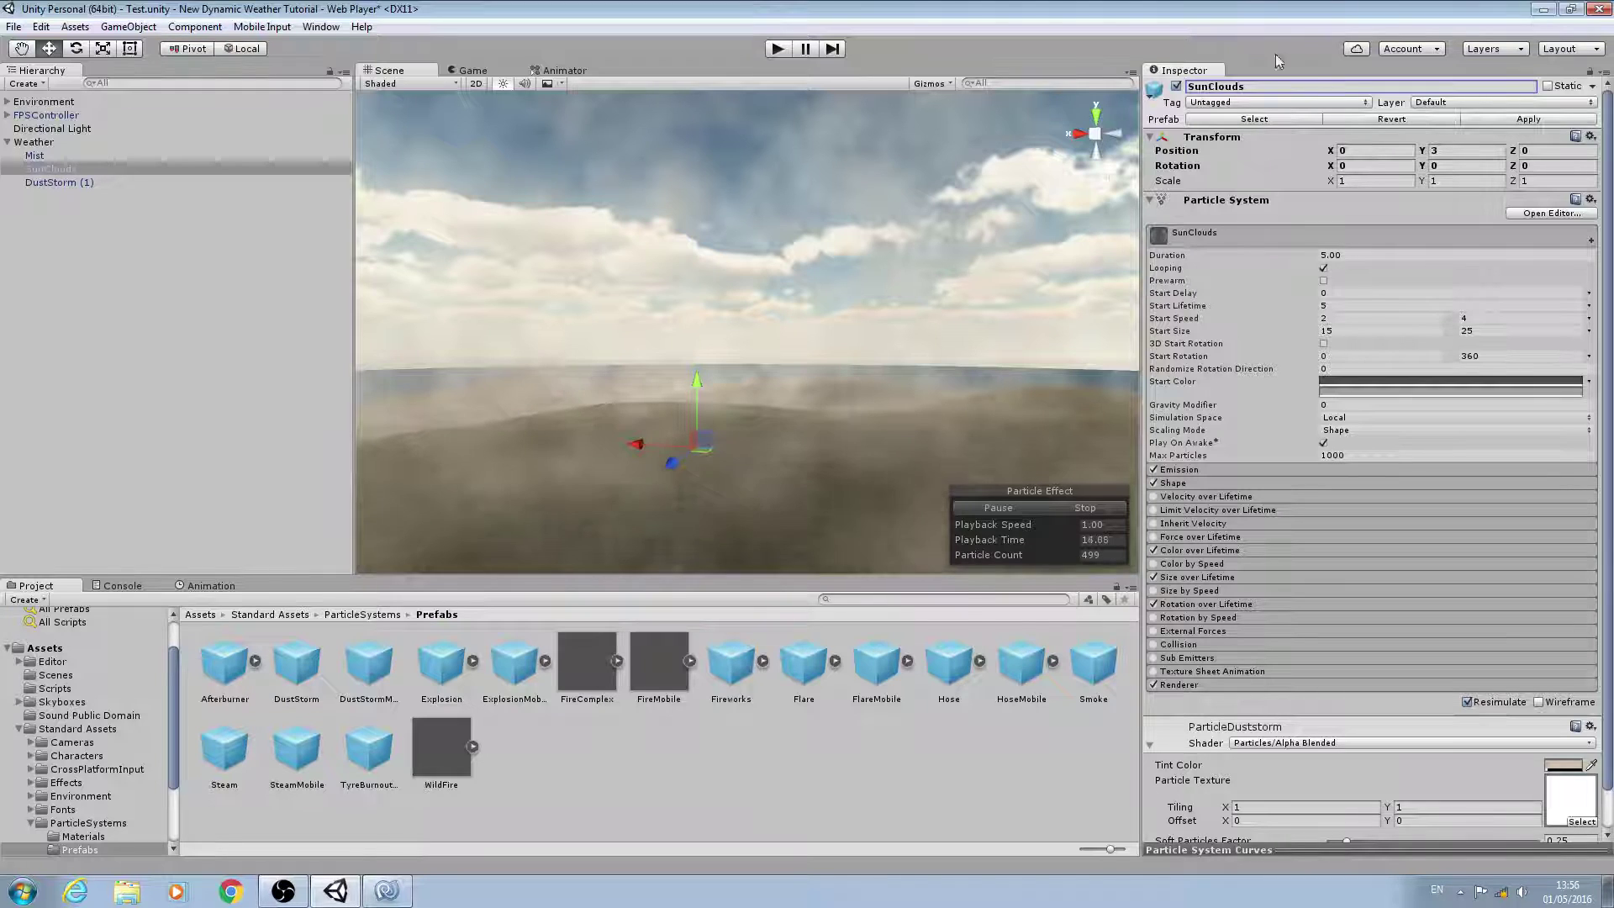
Step: Rename the second copy, DustStorm (1), to OvercastClouds
{"action": "left_click", "coordinate": [256, 183]}
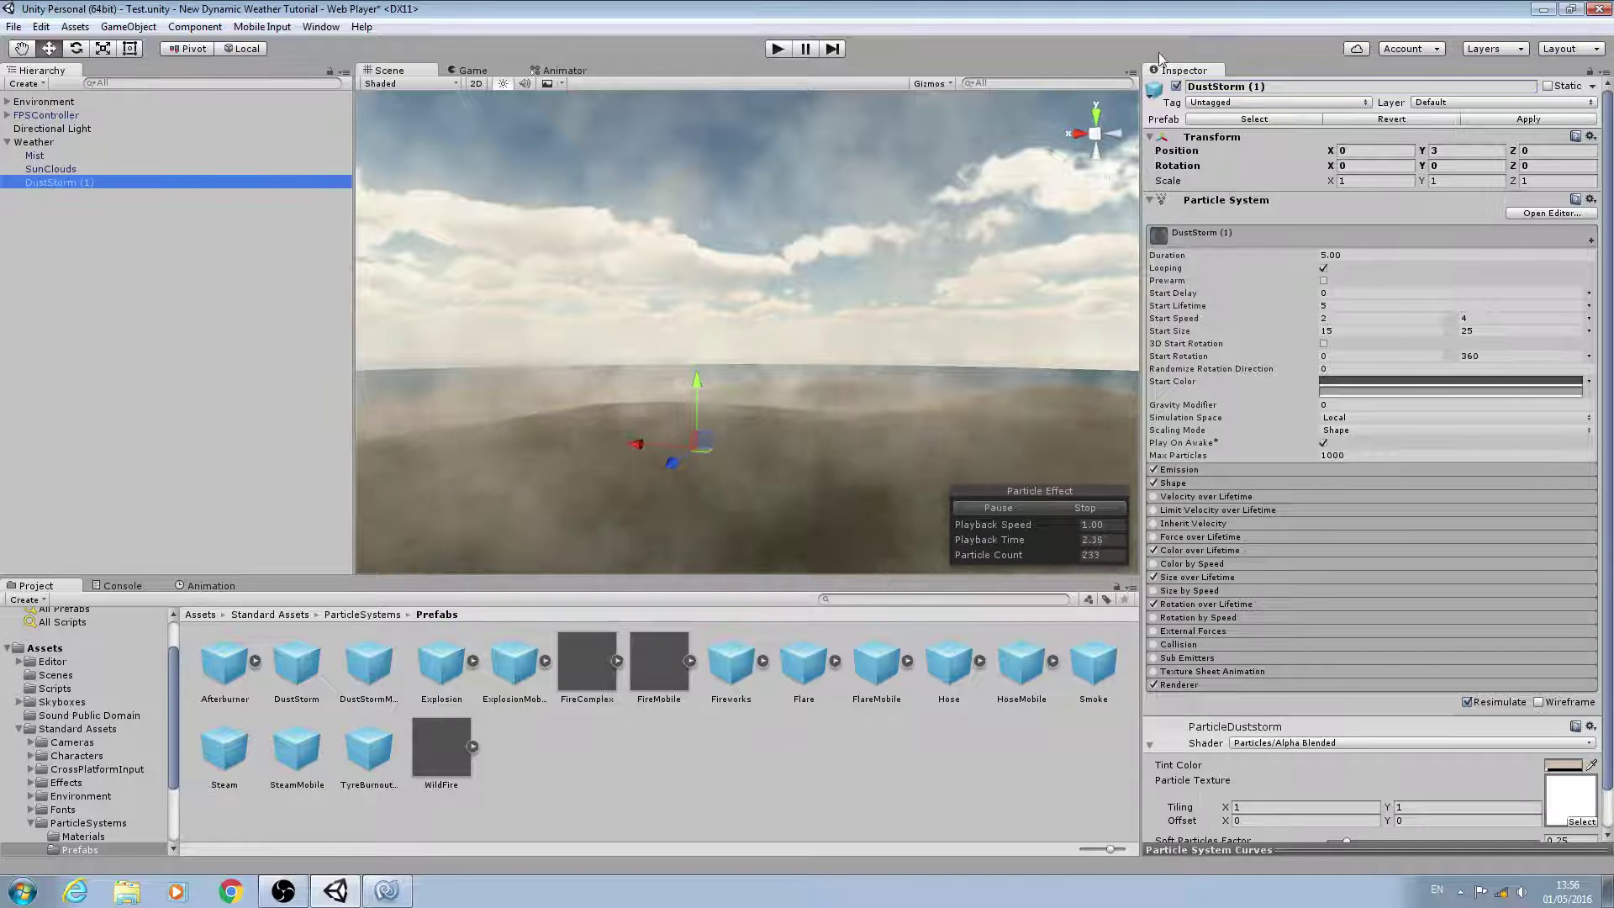
{"action": "left_click", "coordinate": [1218, 86]}
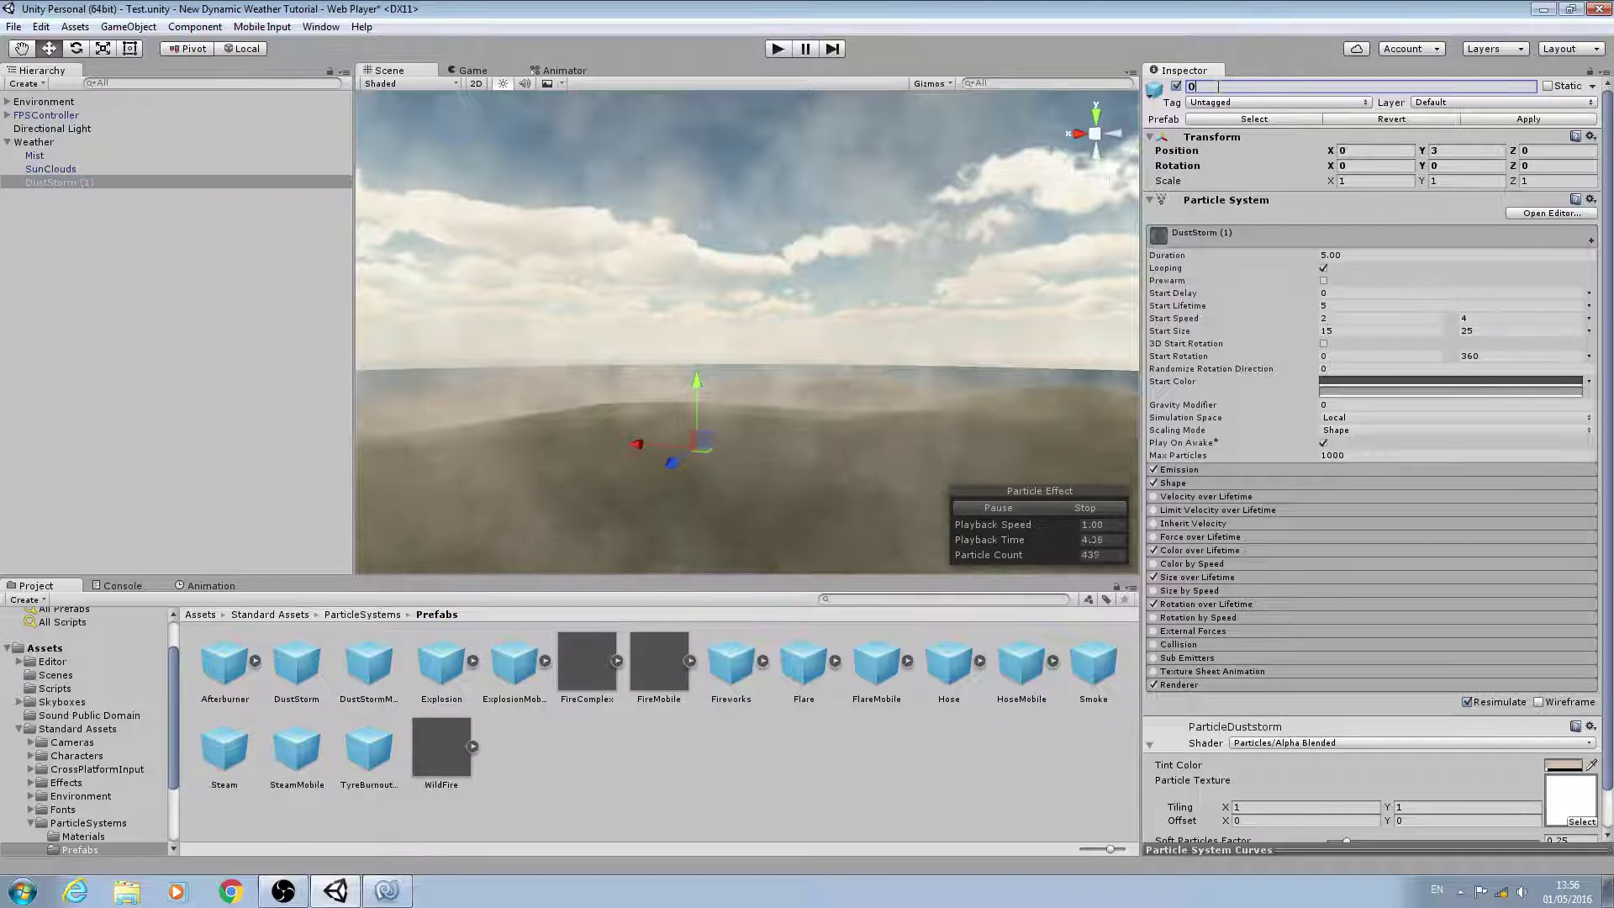
{"action": "type", "text": "Overcast"}
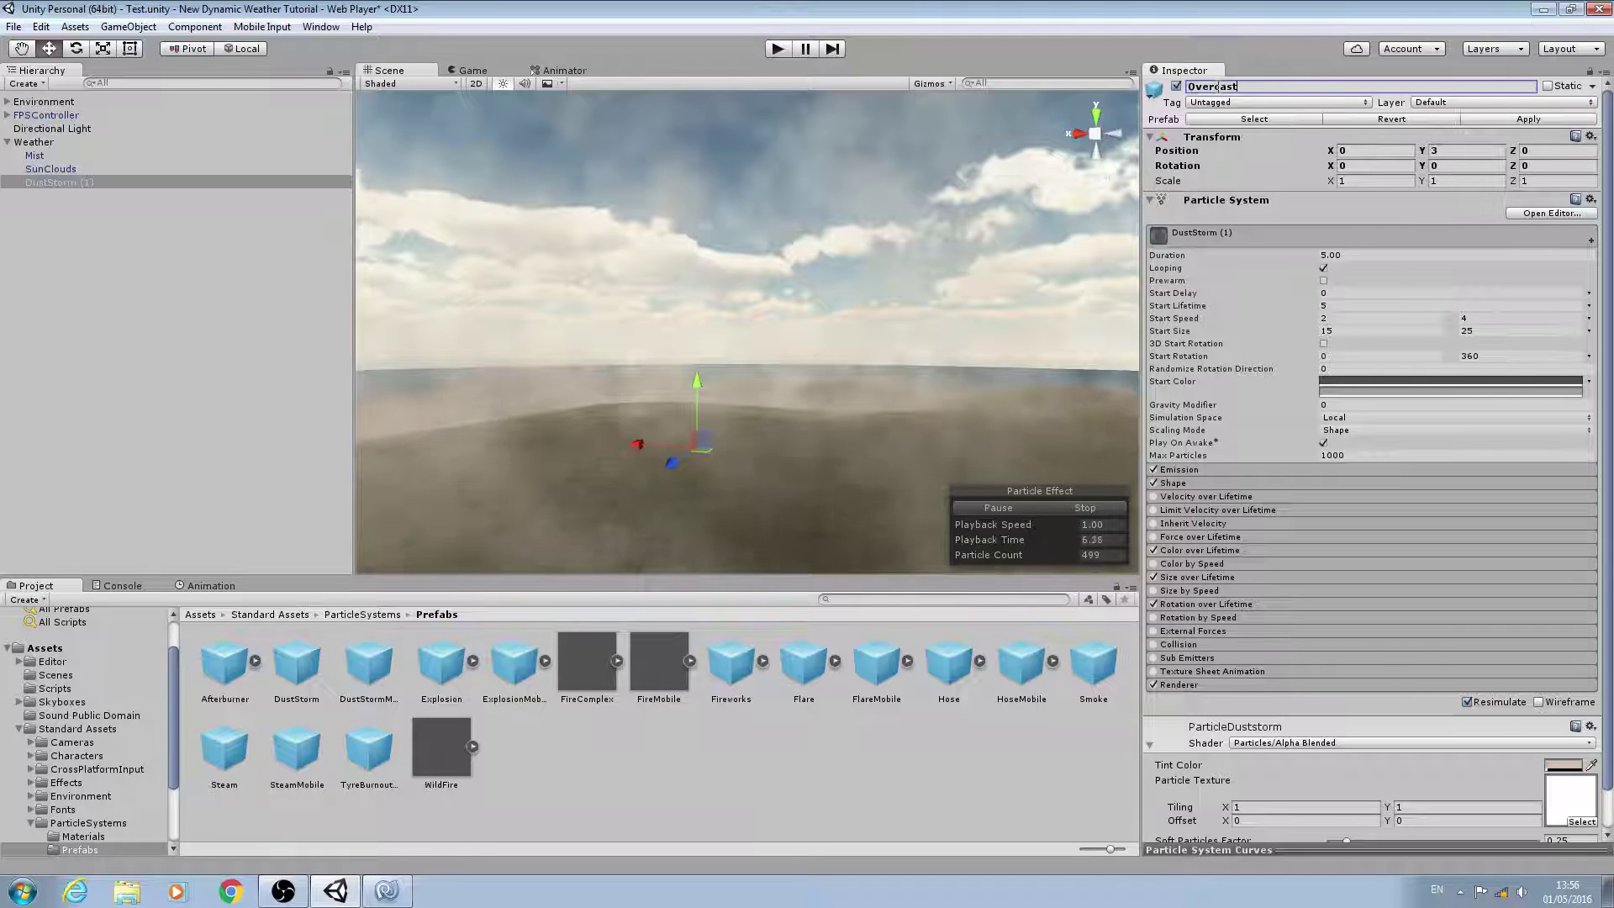
{"action": "type", "text": "Clouds"}
{"action": "key", "text": "Return"}
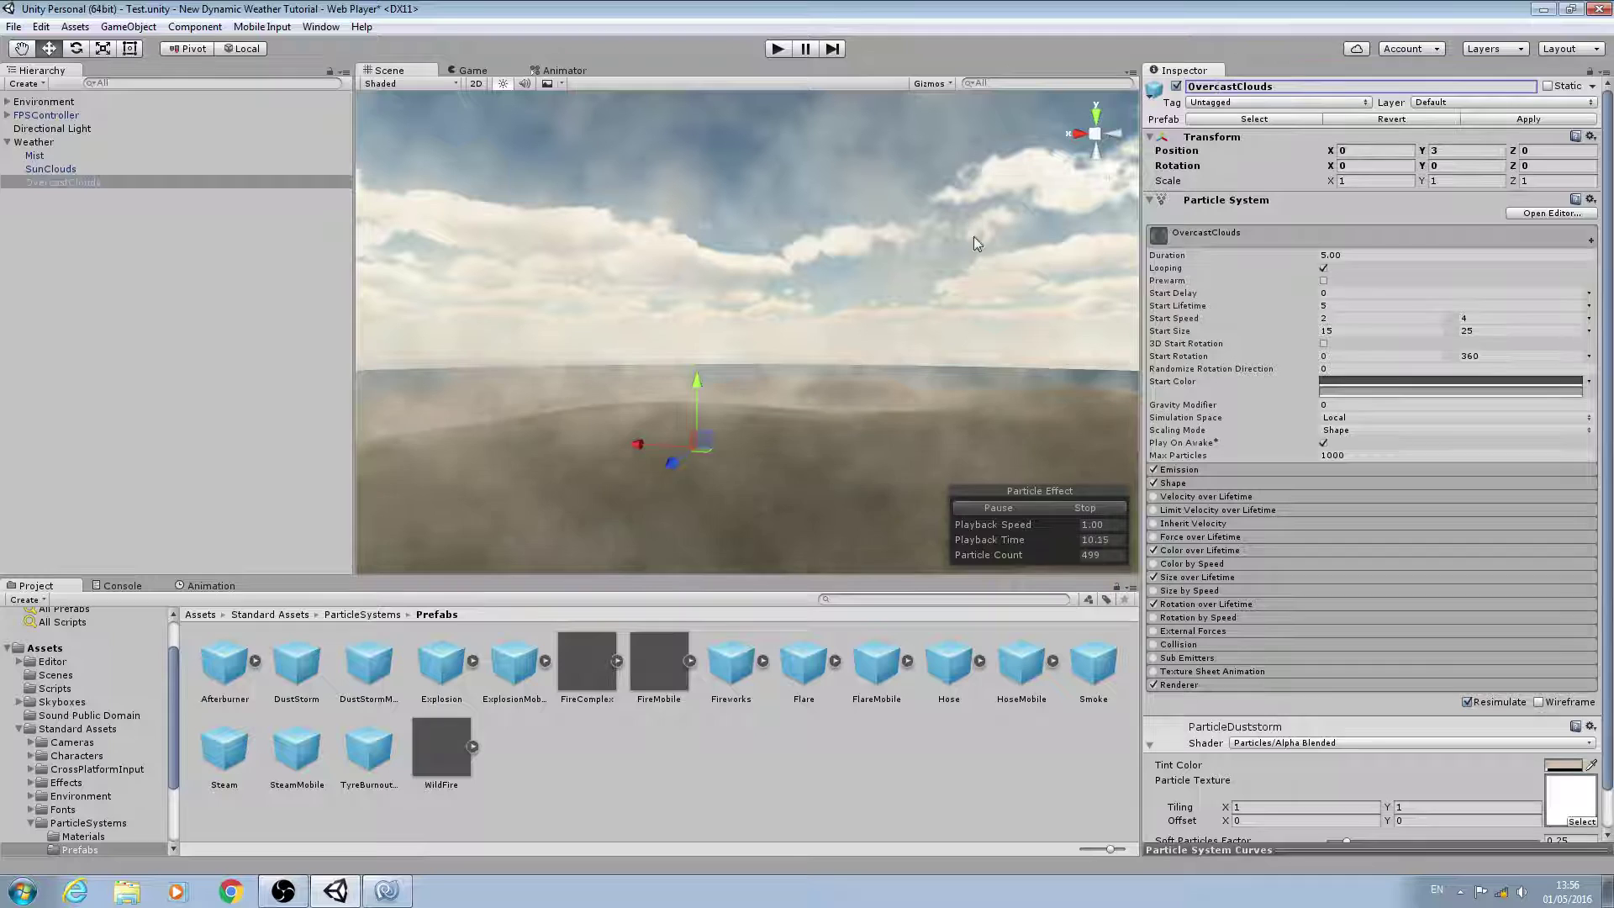
Step: Deactivate Mist and OvercastClouds, then reselect SunClouds and orbit down onto its haze
{"action": "left_click", "coordinate": [208, 170]}
{"action": "scroll", "coordinate": [623, 285], "scroll_direction": "down", "scroll_amount": 4}
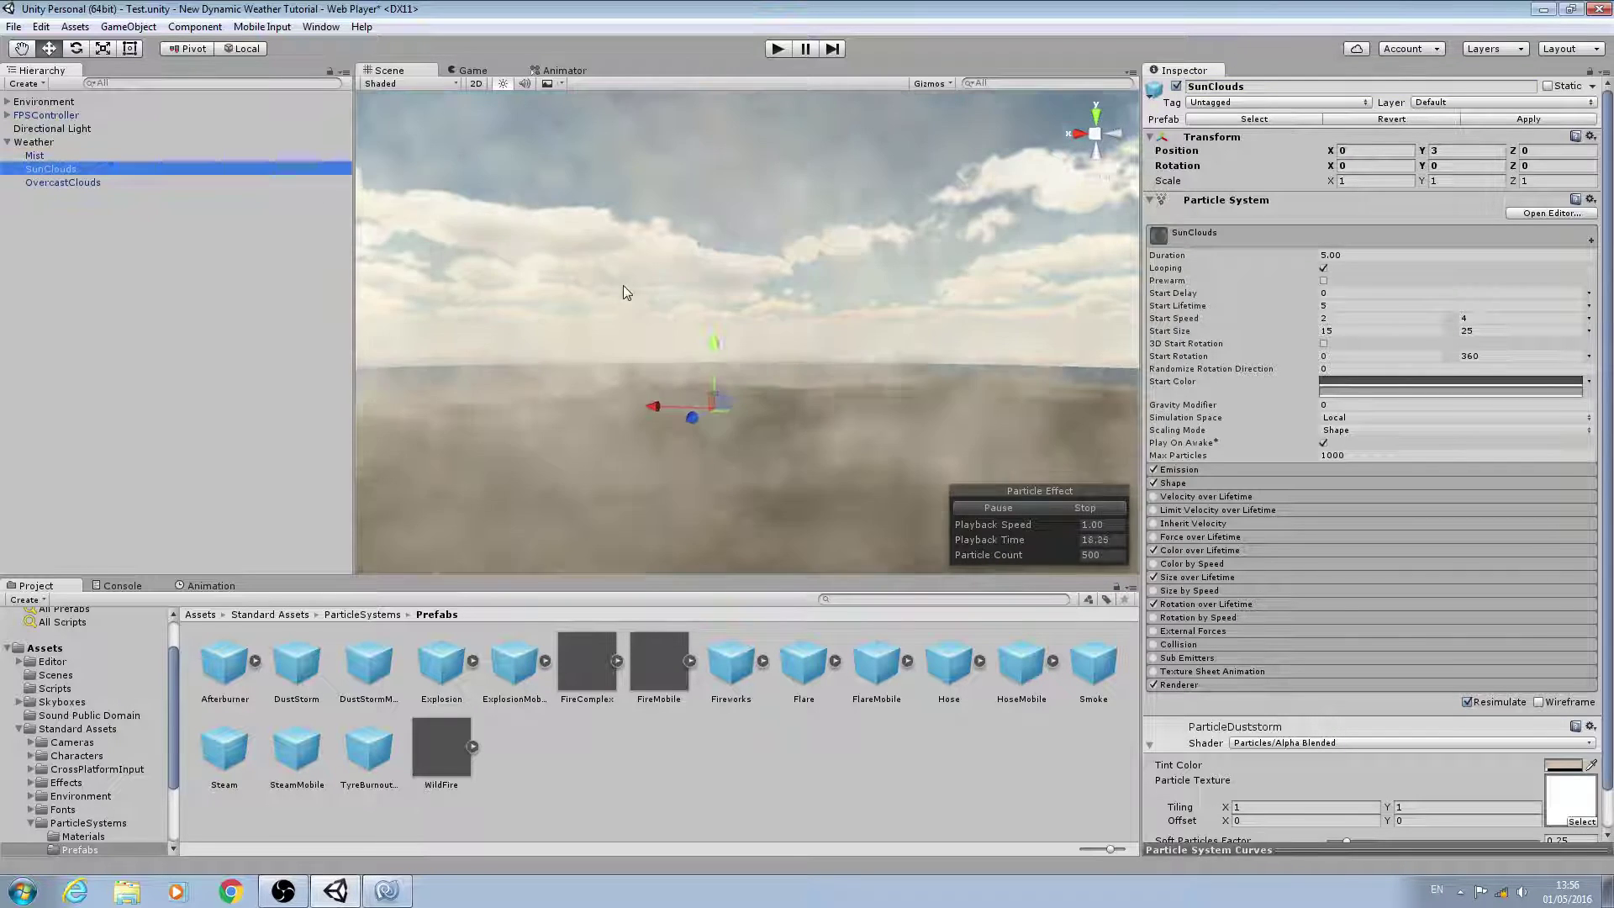
{"action": "scroll", "coordinate": [623, 292], "scroll_direction": "down", "scroll_amount": 1}
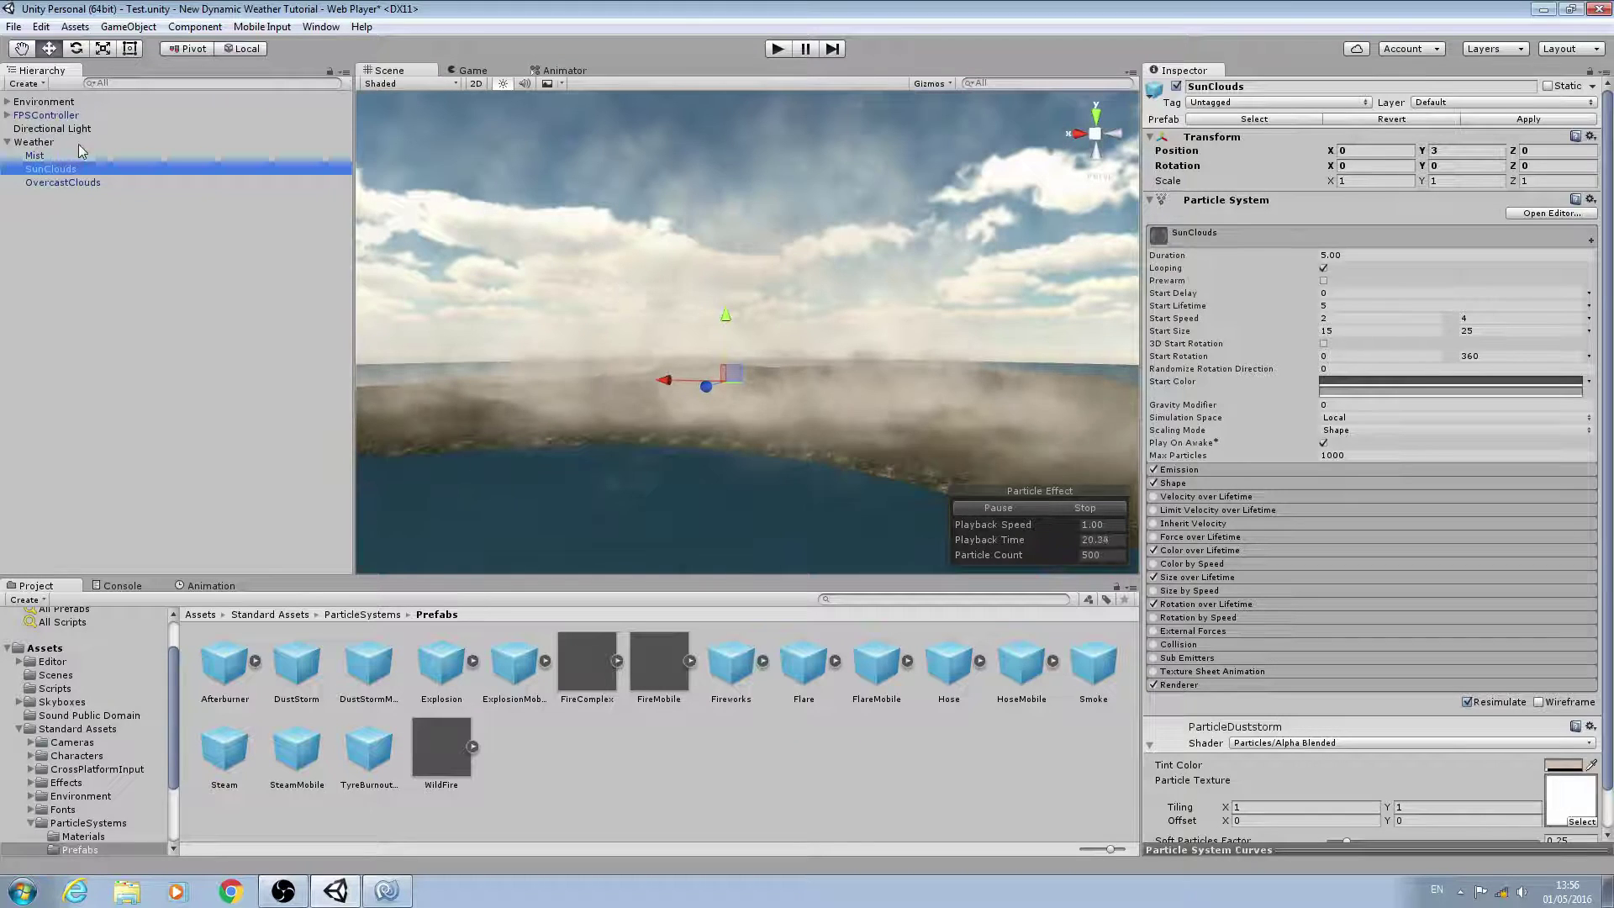
{"action": "left_click", "coordinate": [76, 156]}
{"action": "left_click", "coordinate": [1176, 85]}
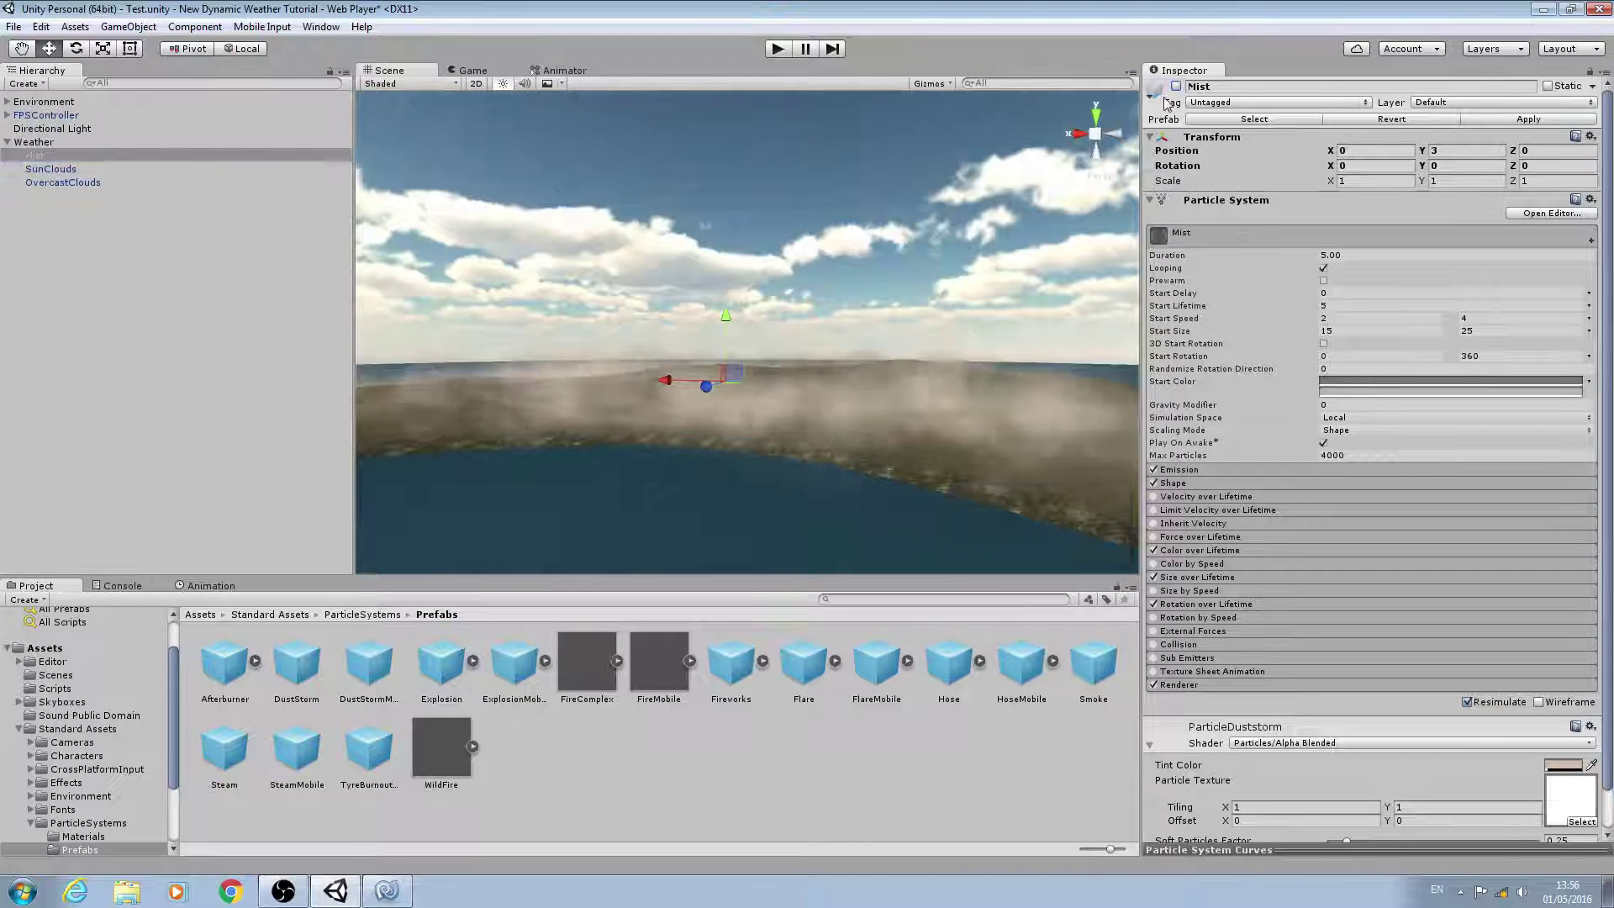
{"action": "left_click", "coordinate": [95, 183]}
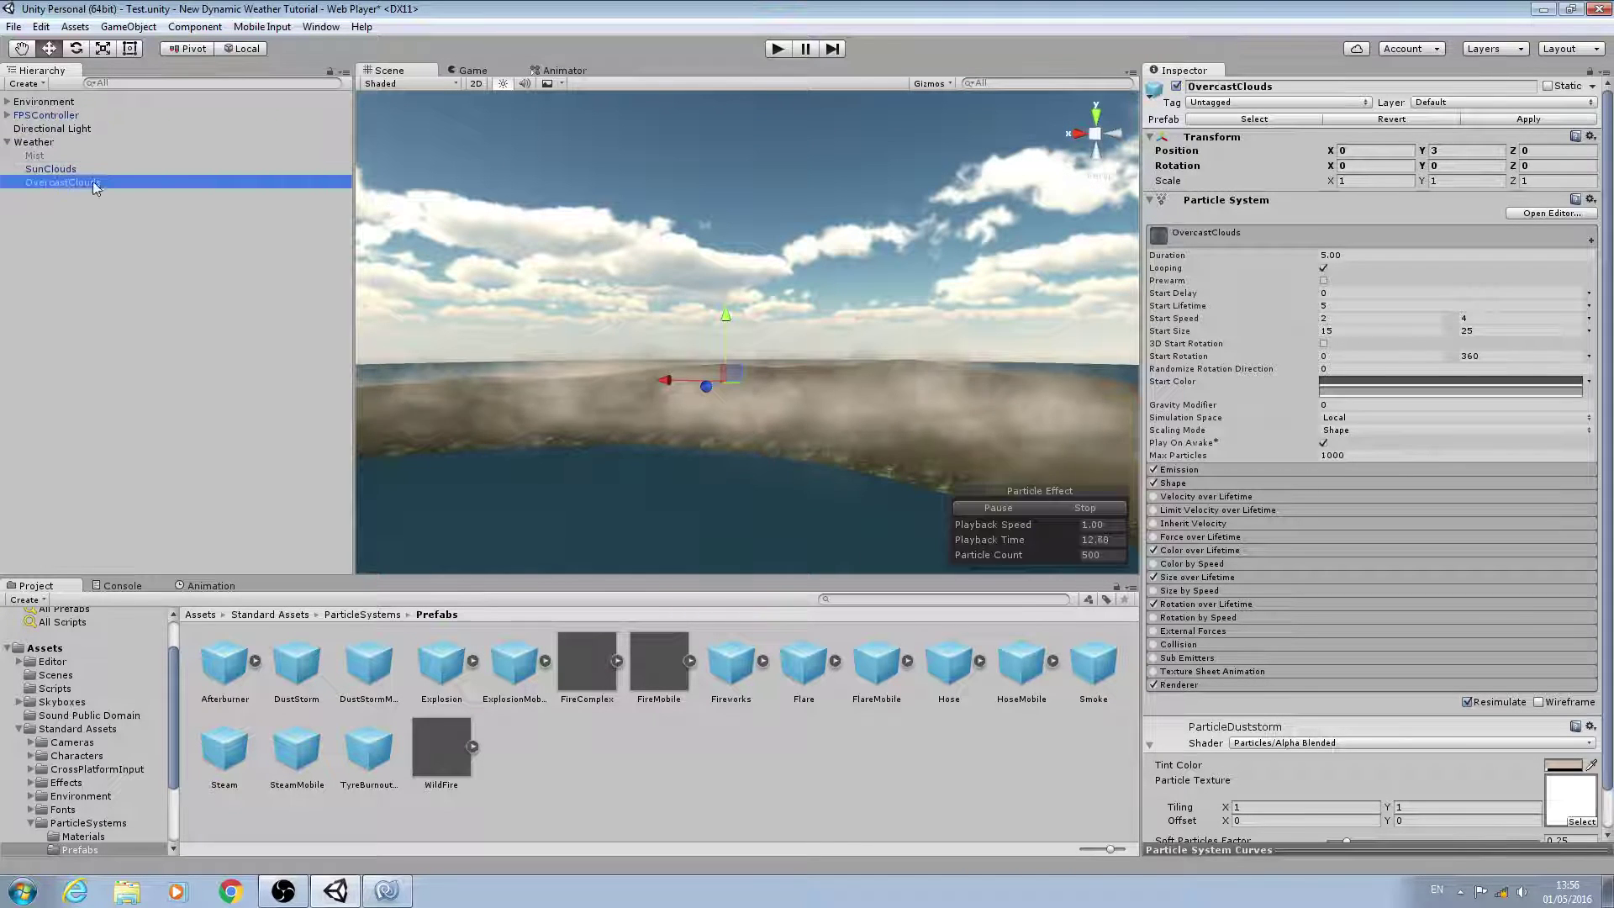
{"action": "left_click", "coordinate": [1176, 85]}
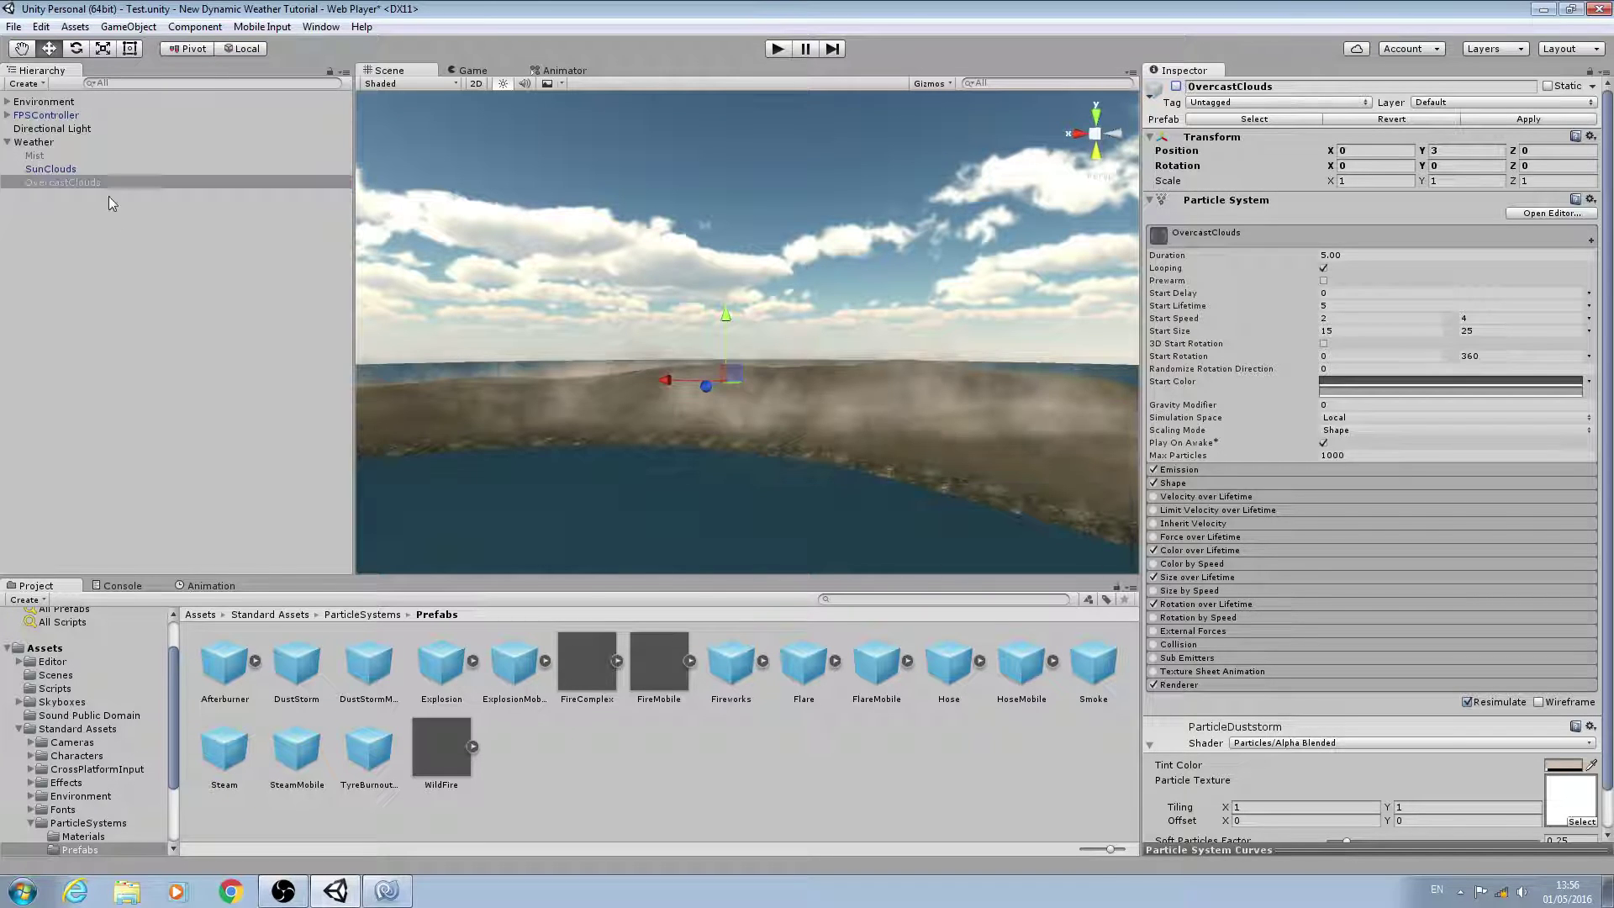
{"action": "left_click", "coordinate": [101, 169]}
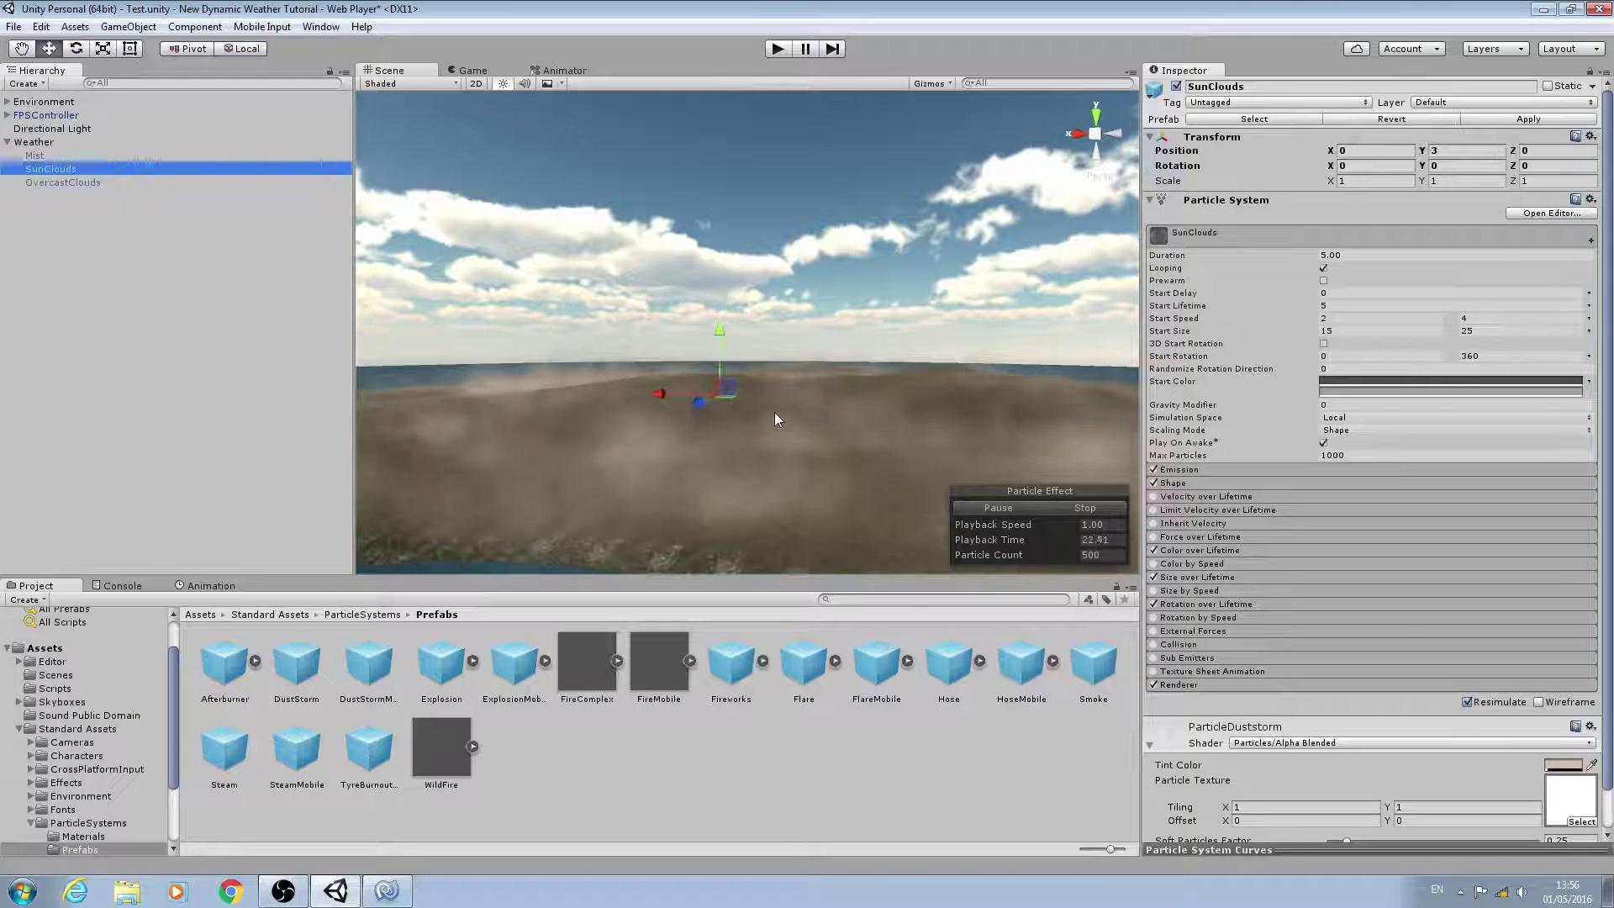
{"action": "middle_click_drag", "start_coordinate": [775, 411], "coordinate": [789, 381]}
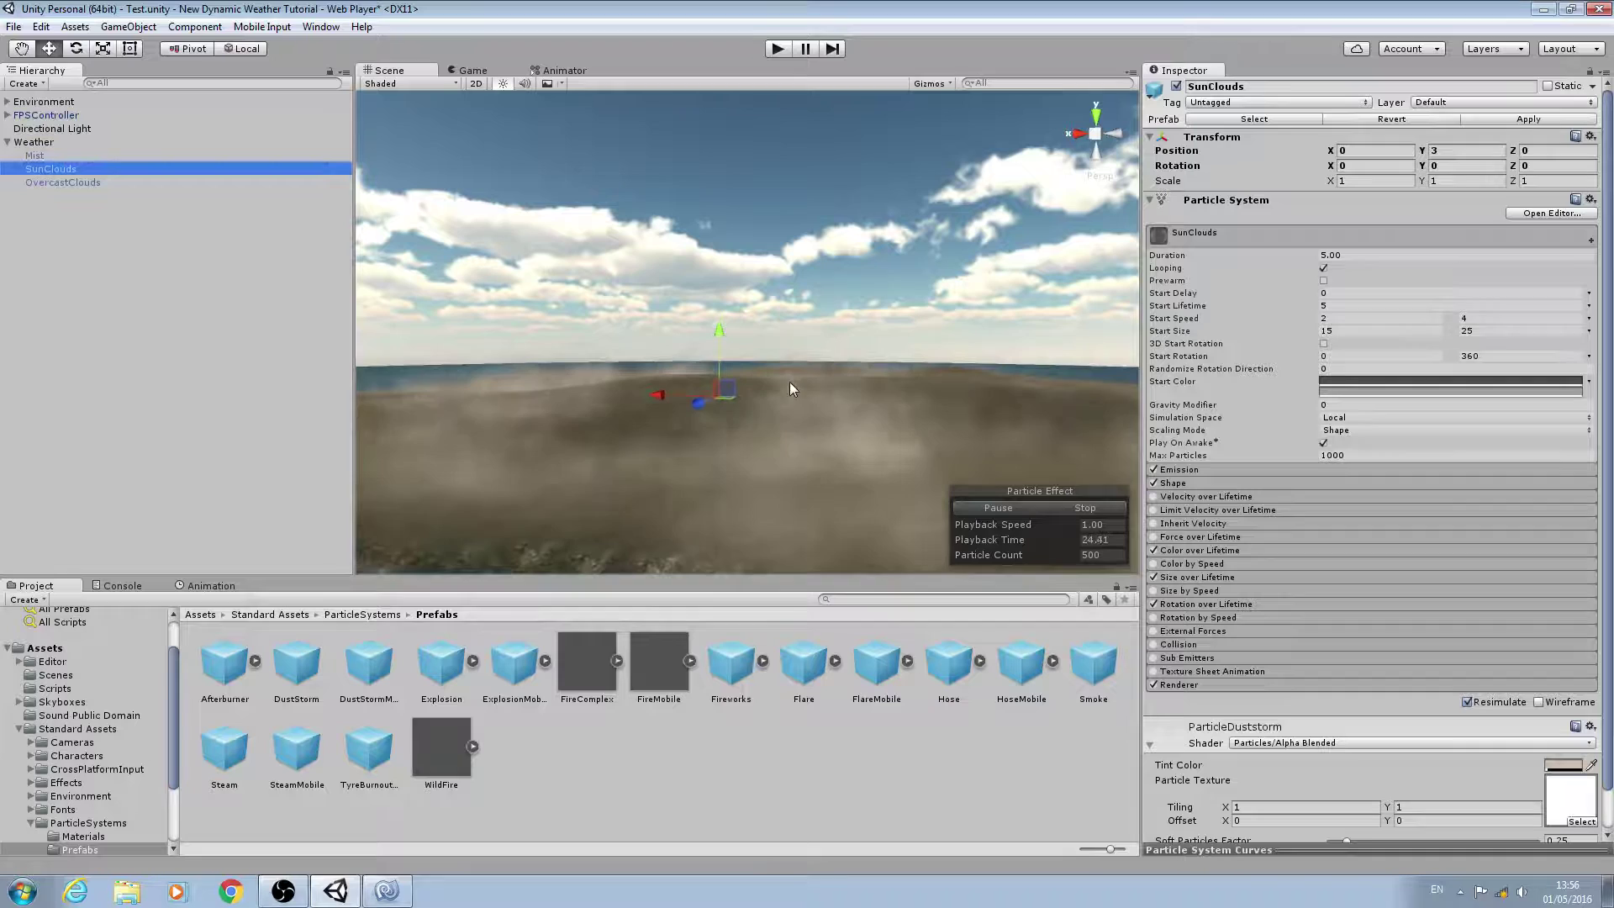
{"action": "left_click_drag", "start_coordinate": [451, 462], "coordinate": [715, 463], "text": "alt"}
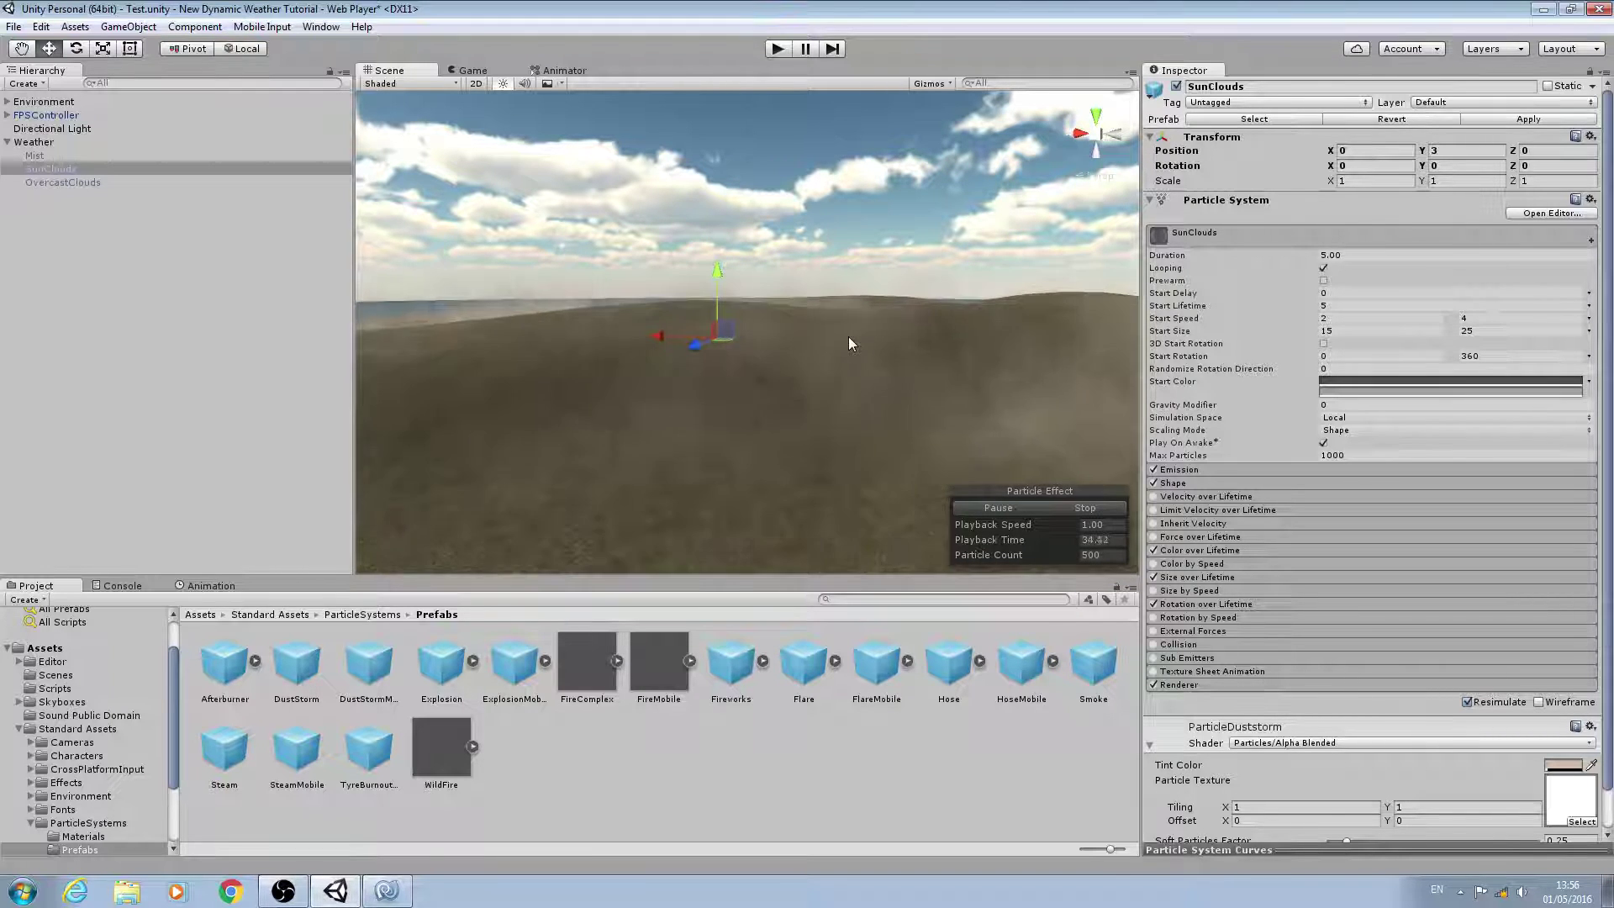
Step: Set SunClouds' Transform Position Y to 10 and inspect the Smoke prefab's settings
{"action": "left_click", "coordinate": [1440, 150]}
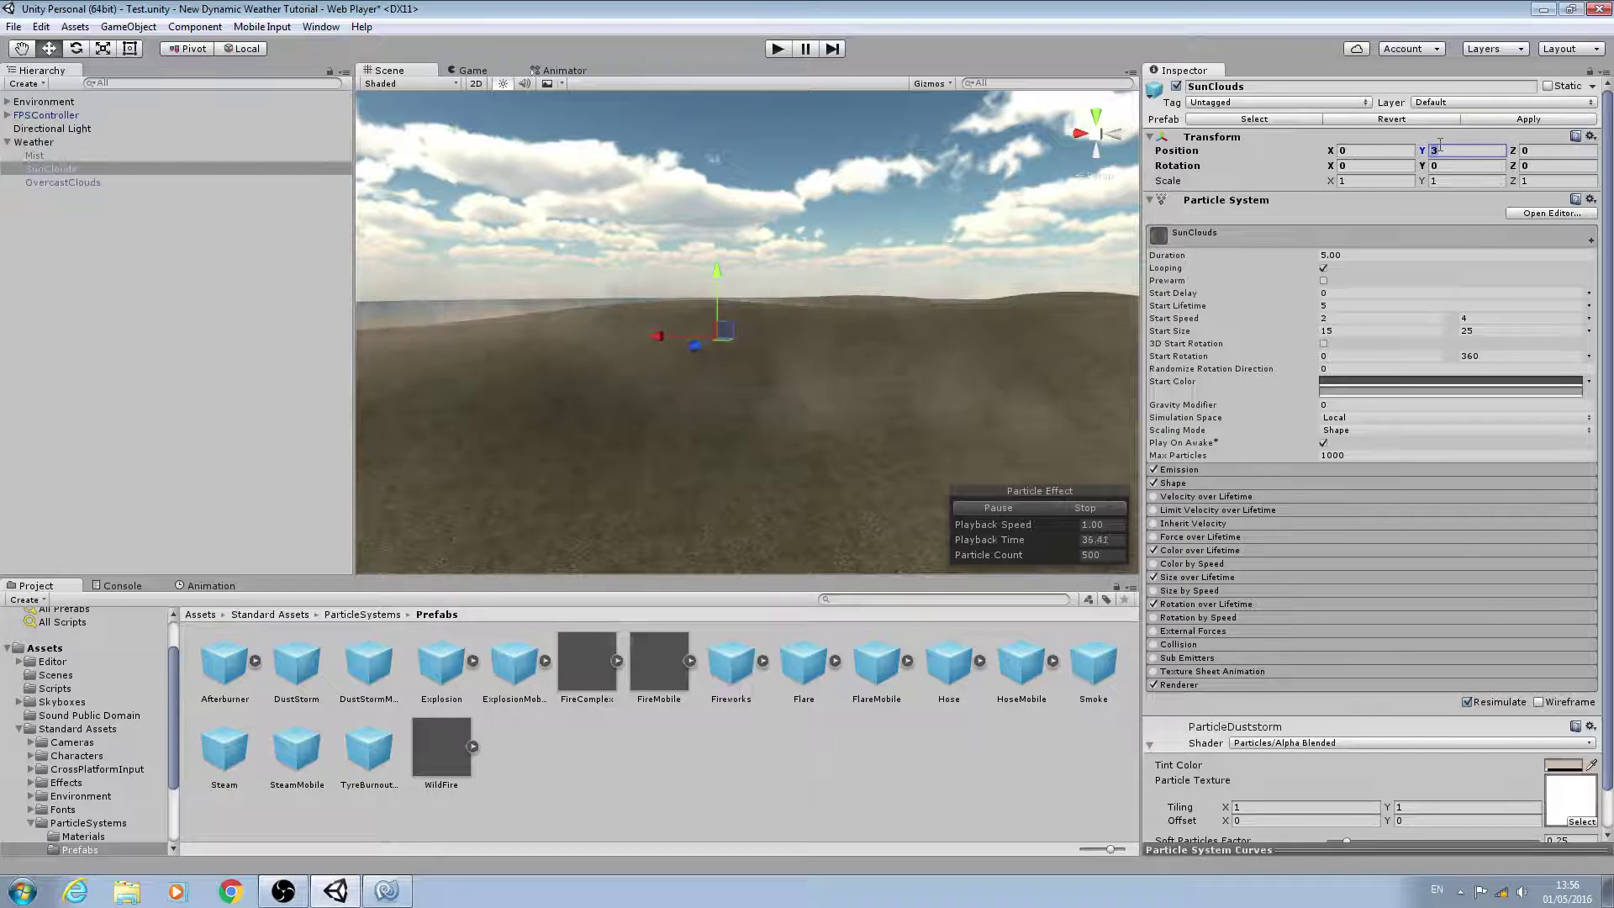
{"action": "type", "text": "10"}
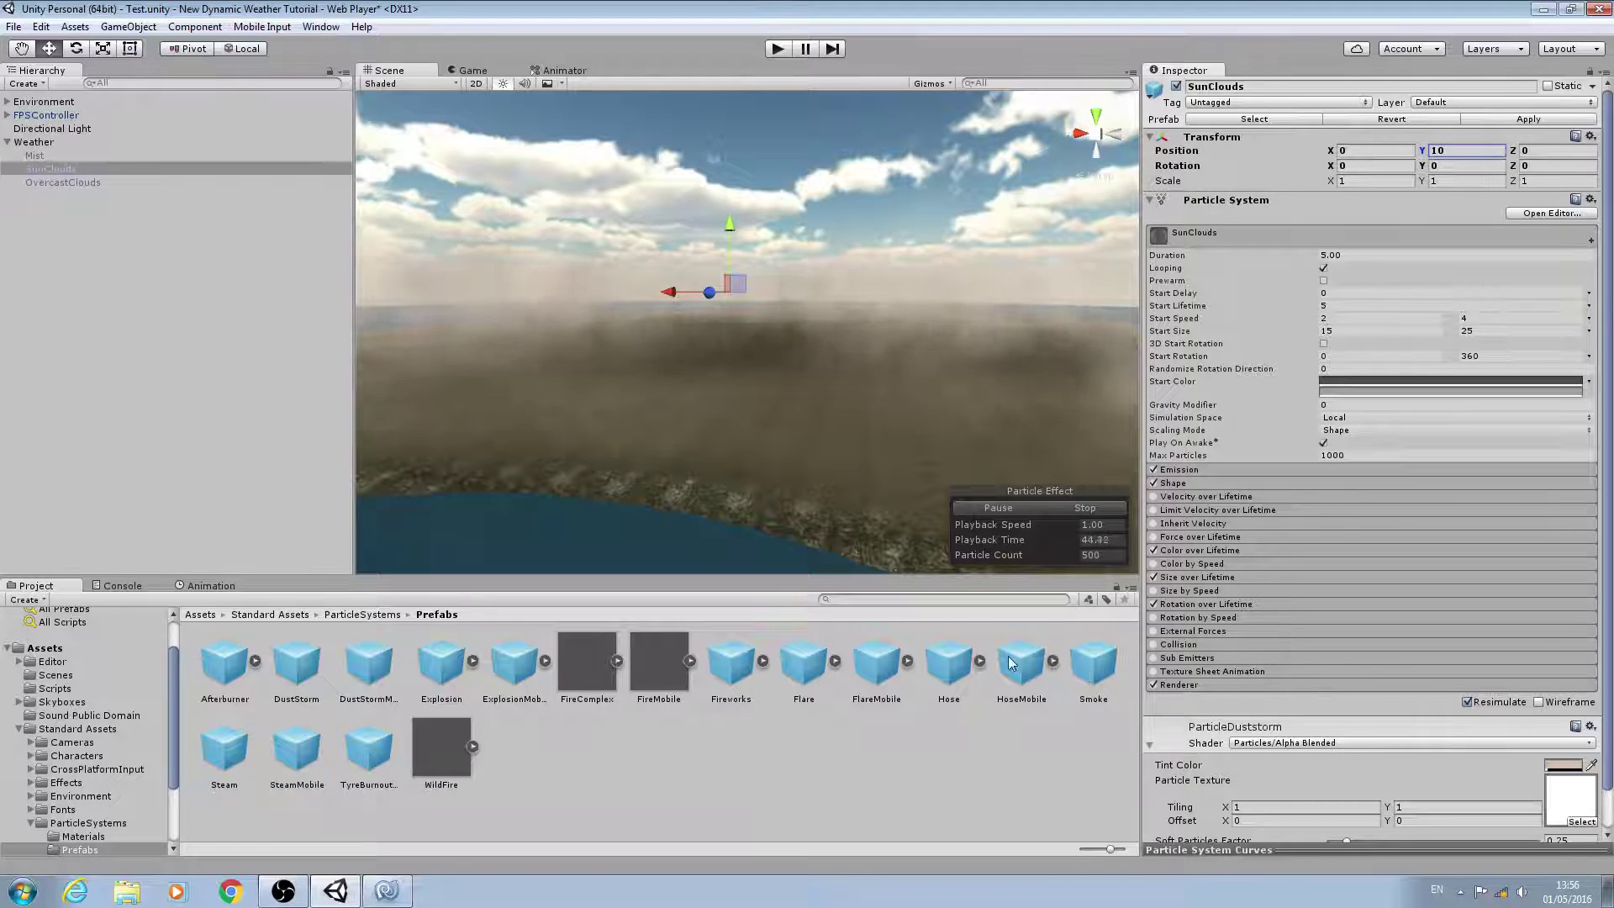
{"action": "left_click", "coordinate": [1091, 662]}
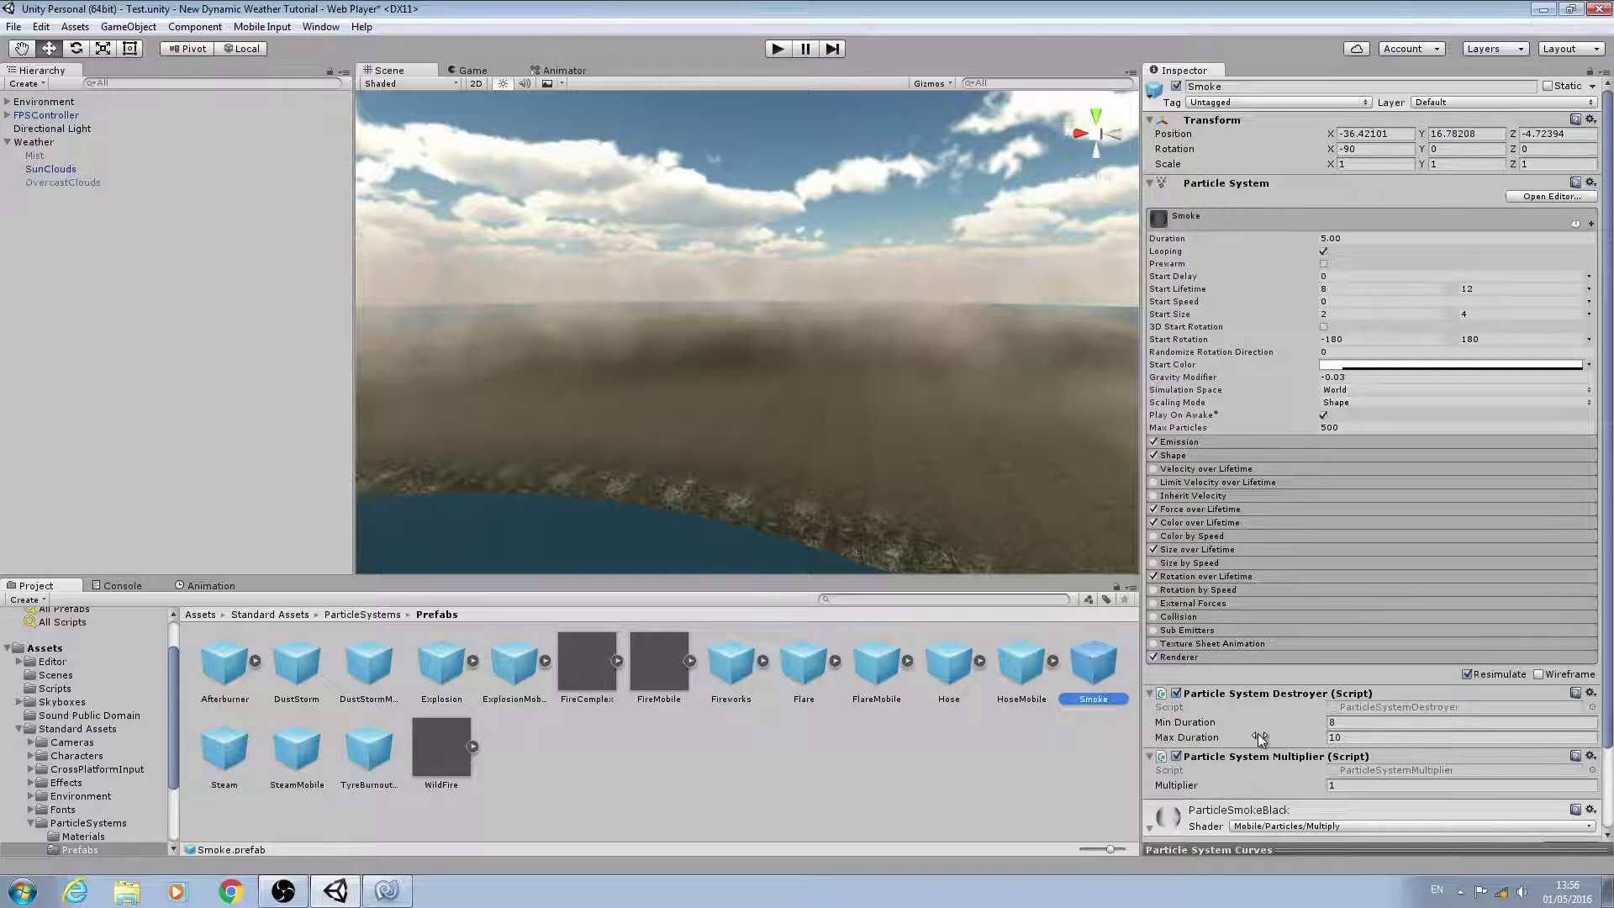
{"action": "scroll", "coordinate": [1159, 743], "scroll_direction": "down", "scroll_amount": 2}
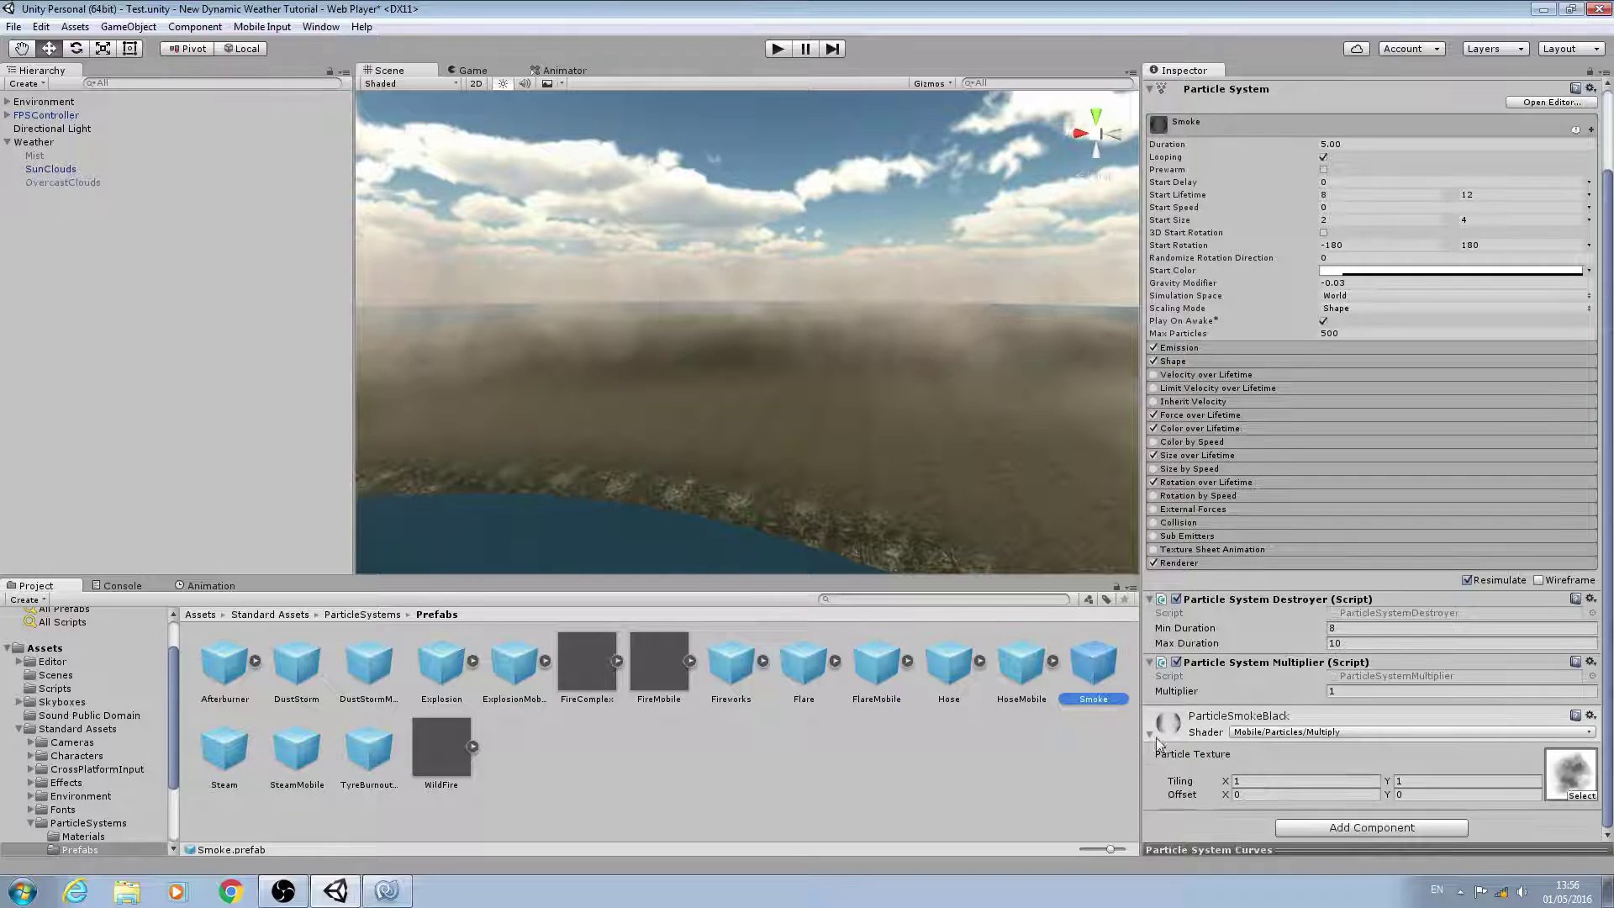
Step: Locate the ParticleCloudWhite texture in Textures, then reselect SunClouds and view the raised cloud
{"action": "left_click", "coordinate": [1563, 780]}
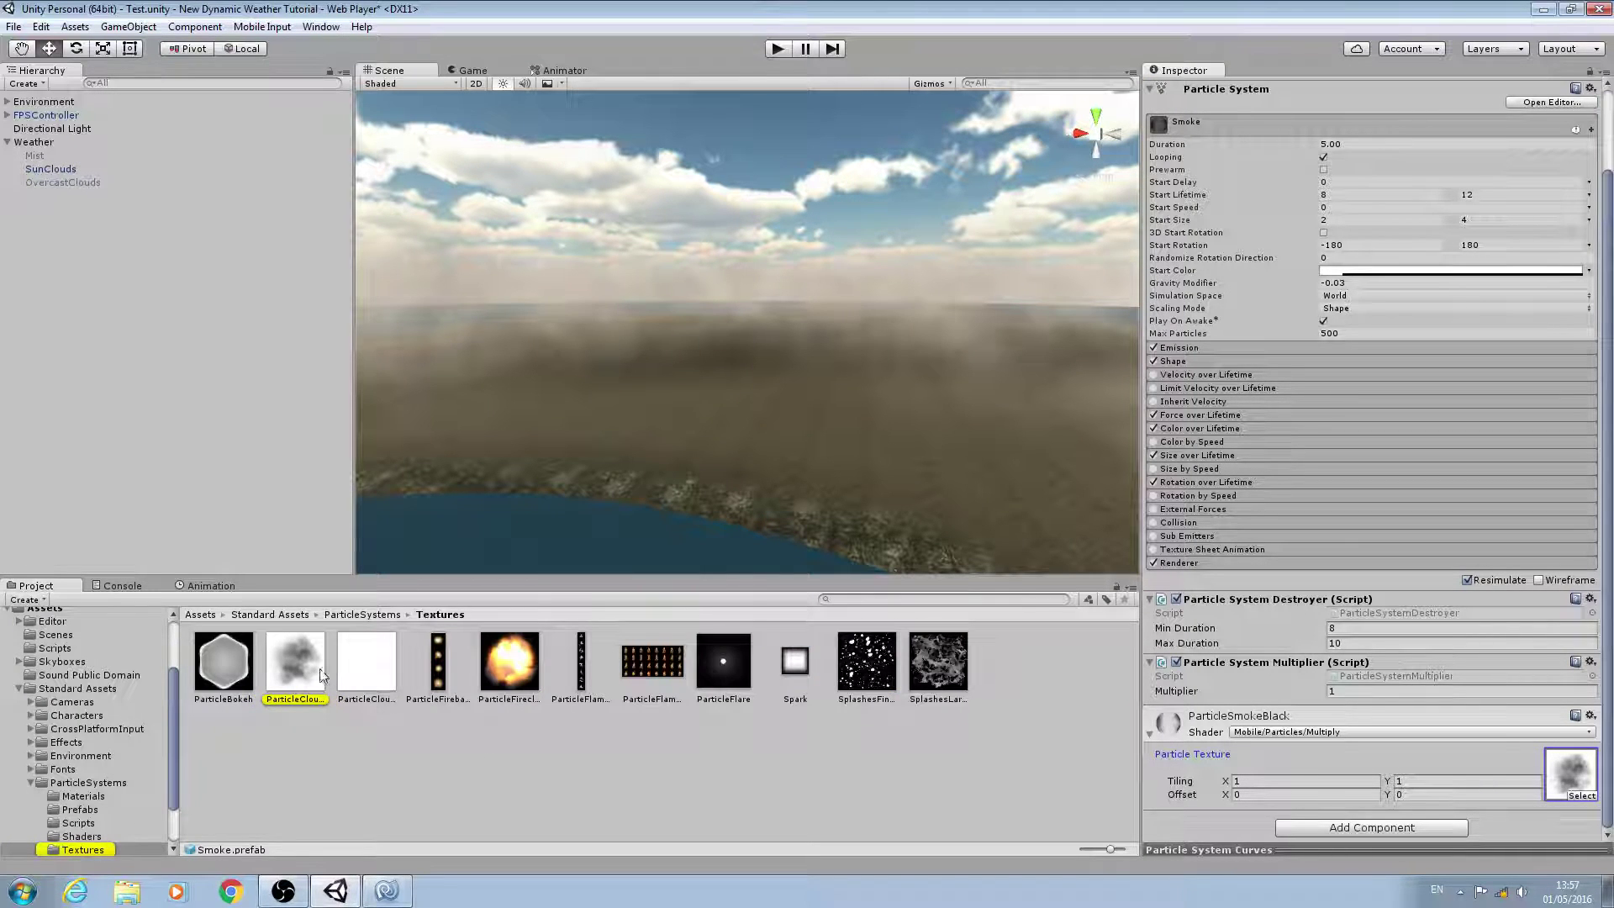
{"action": "left_click", "coordinate": [364, 674]}
{"action": "left_click", "coordinate": [353, 672]}
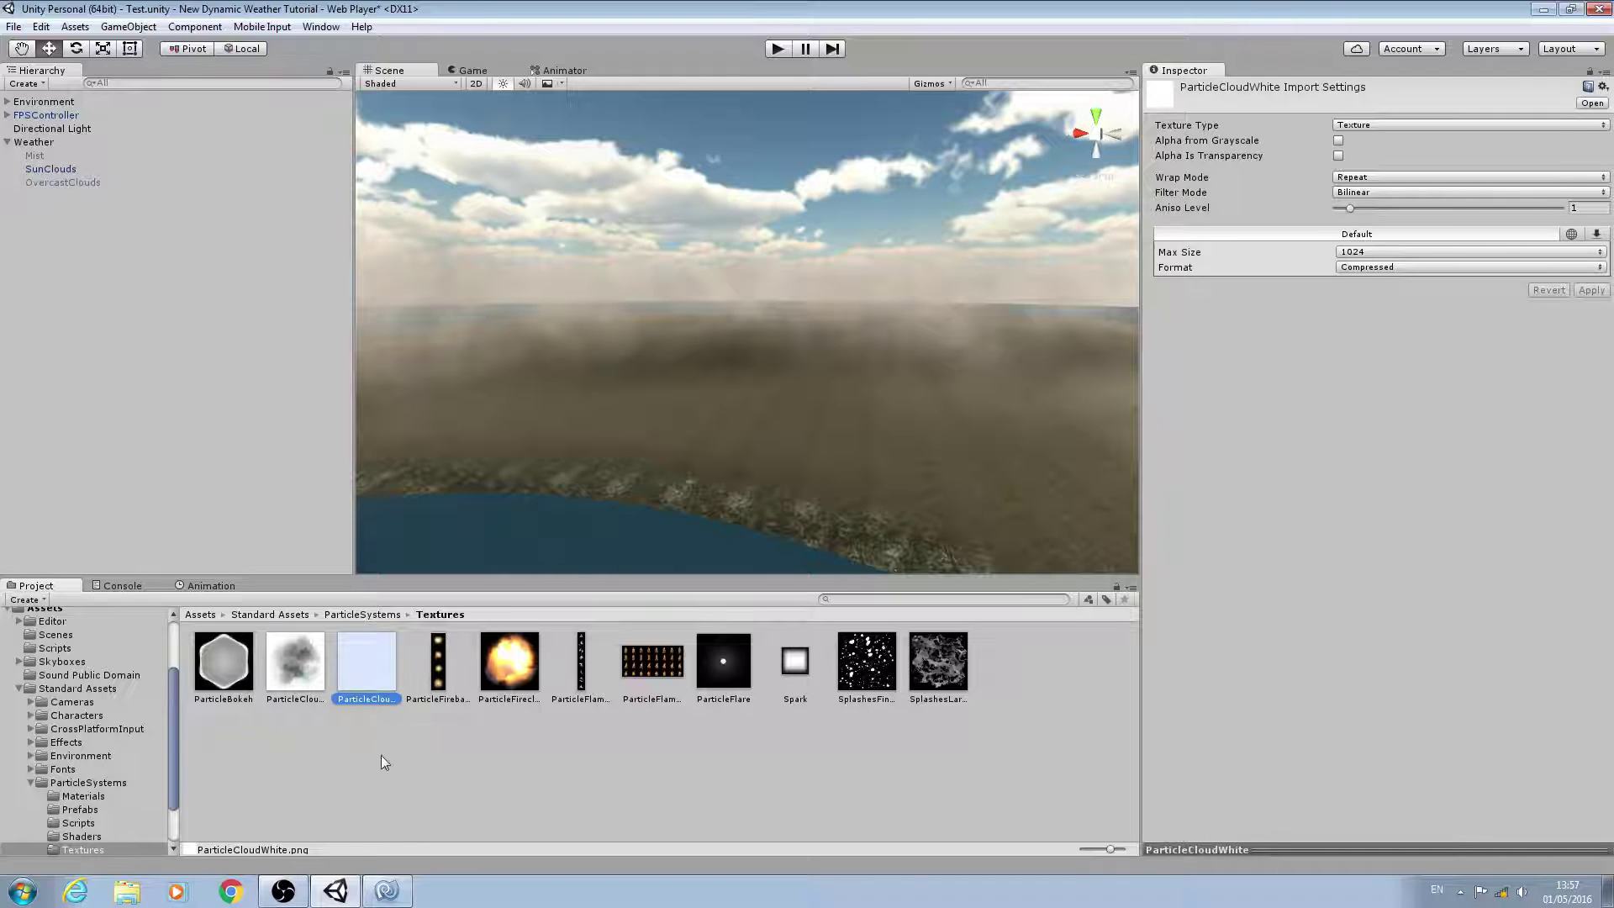
{"action": "left_click", "coordinate": [58, 168]}
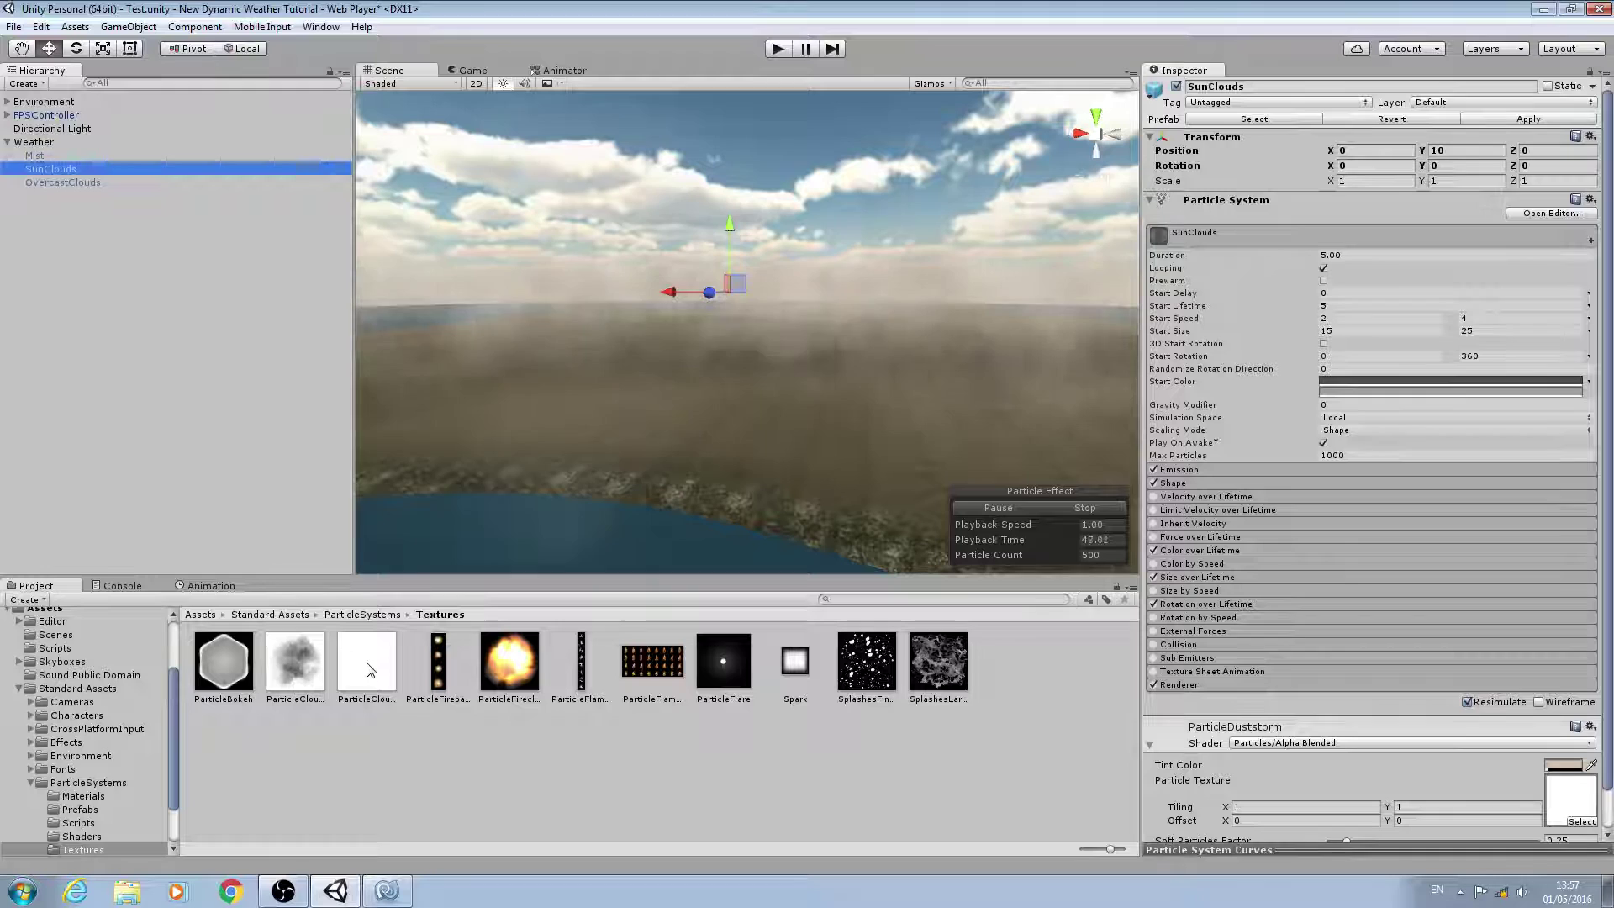
{"action": "left_click_drag", "start_coordinate": [378, 651], "coordinate": [1577, 747]}
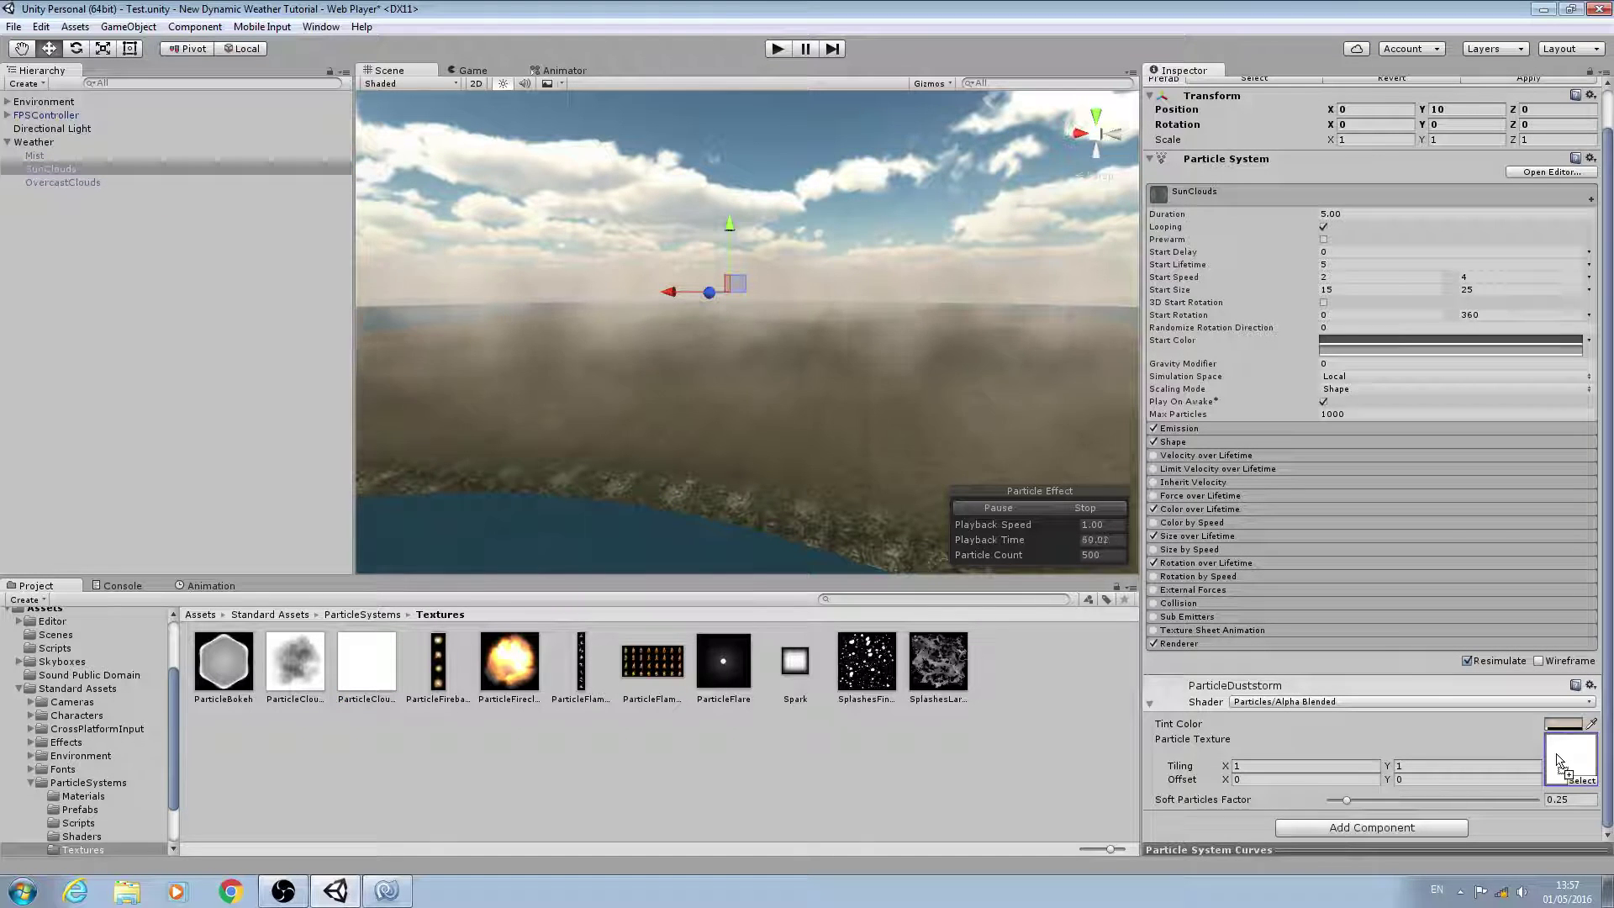
{"action": "right_click_drag", "start_coordinate": [883, 436], "coordinate": [850, 316]}
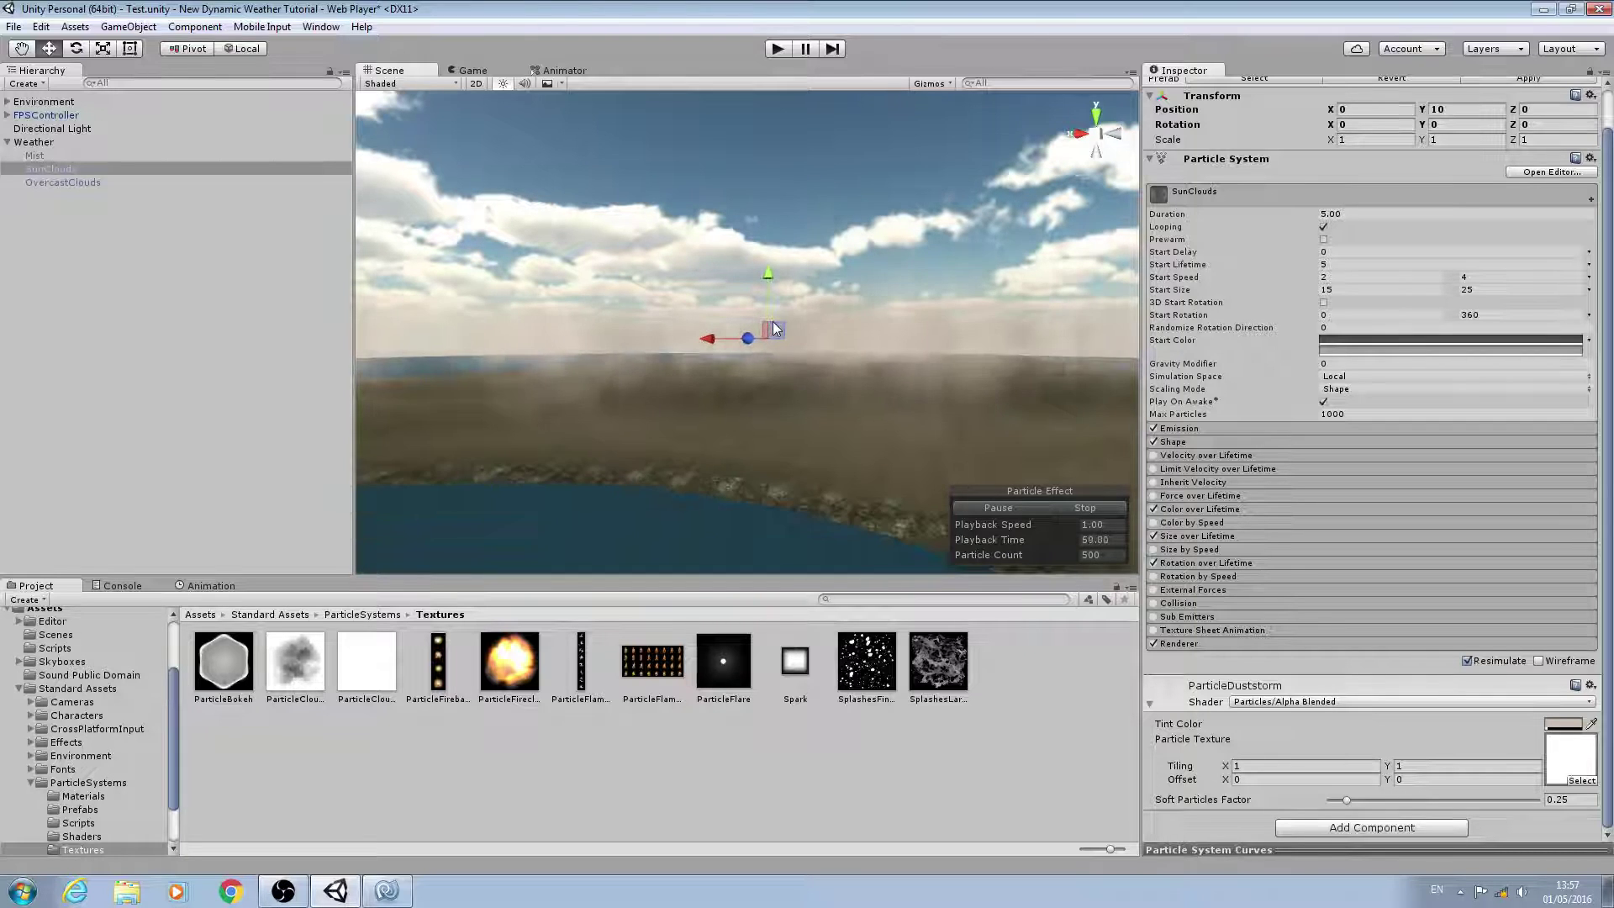
Step: Expand SunClouds' Shape module and orbit to check the emission box over the terrain
{"action": "left_click", "coordinate": [1224, 442]}
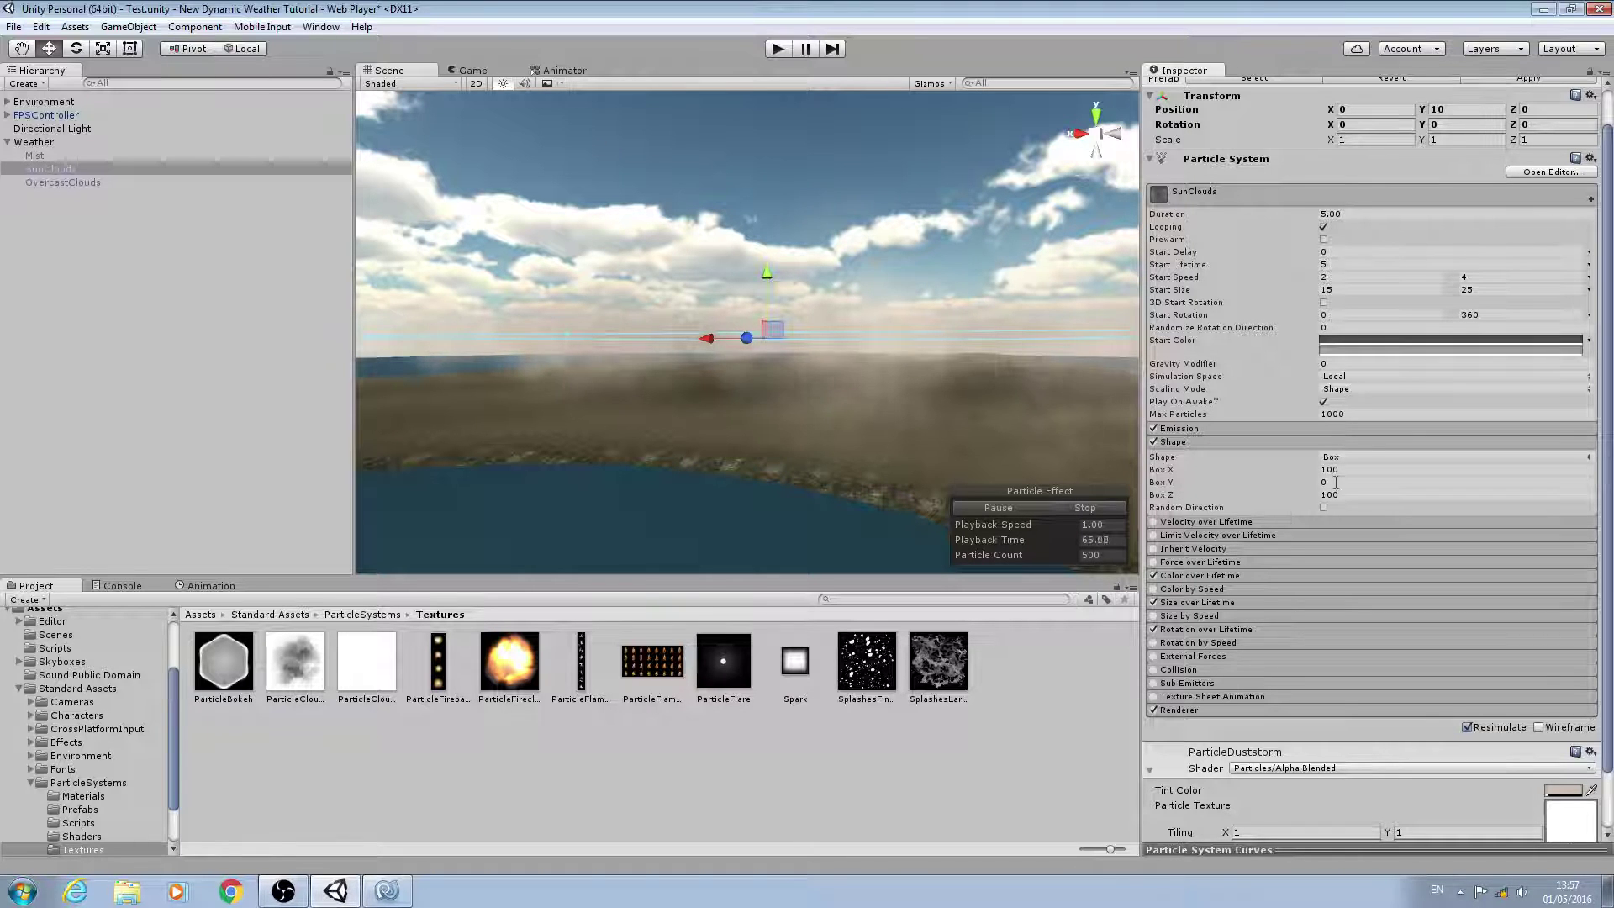
{"action": "right_click_drag", "start_coordinate": [941, 400], "coordinate": [895, 372]}
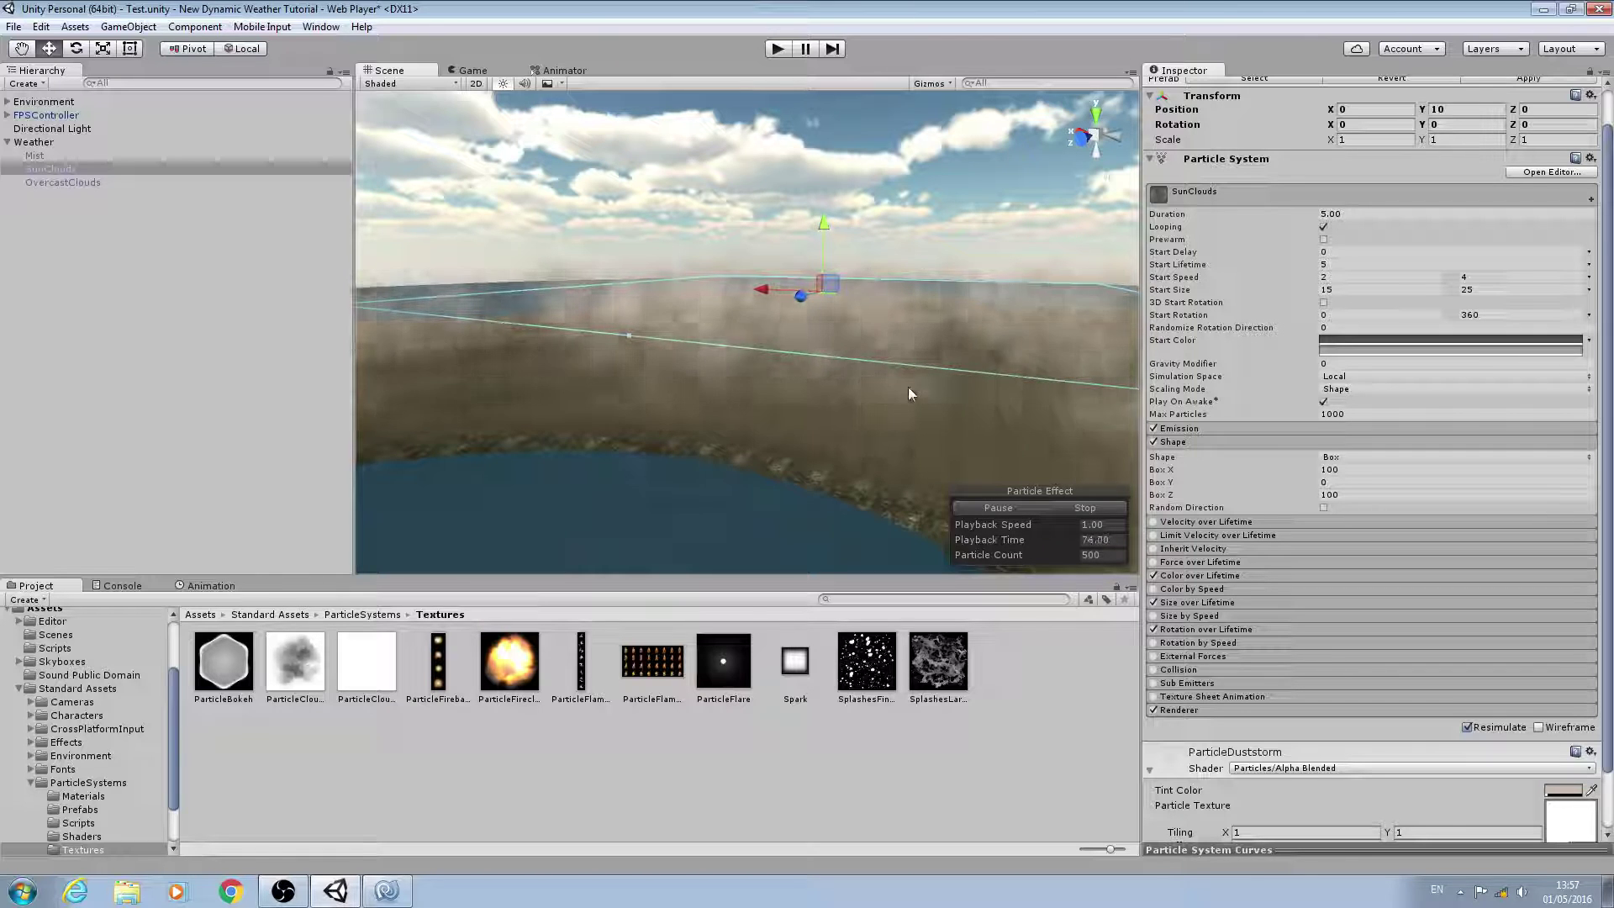
{"action": "scroll", "coordinate": [978, 315], "scroll_direction": "down", "scroll_amount": 2}
{"action": "scroll", "coordinate": [976, 321], "scroll_direction": "down", "scroll_amount": 2}
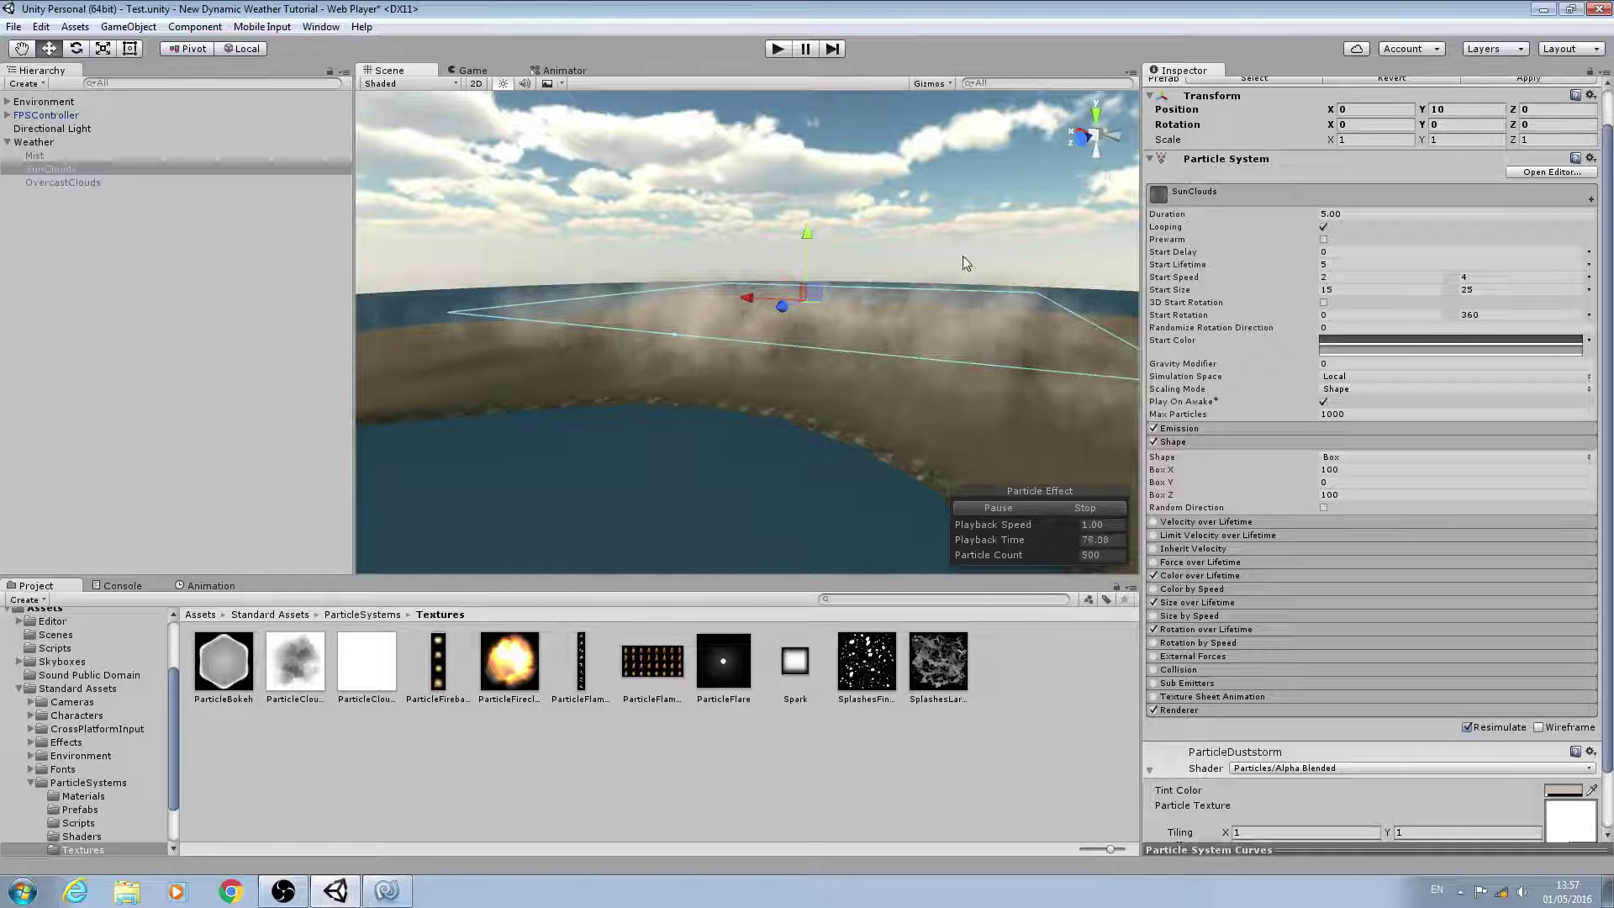
{"action": "right_click_drag", "start_coordinate": [943, 212], "coordinate": [932, 200]}
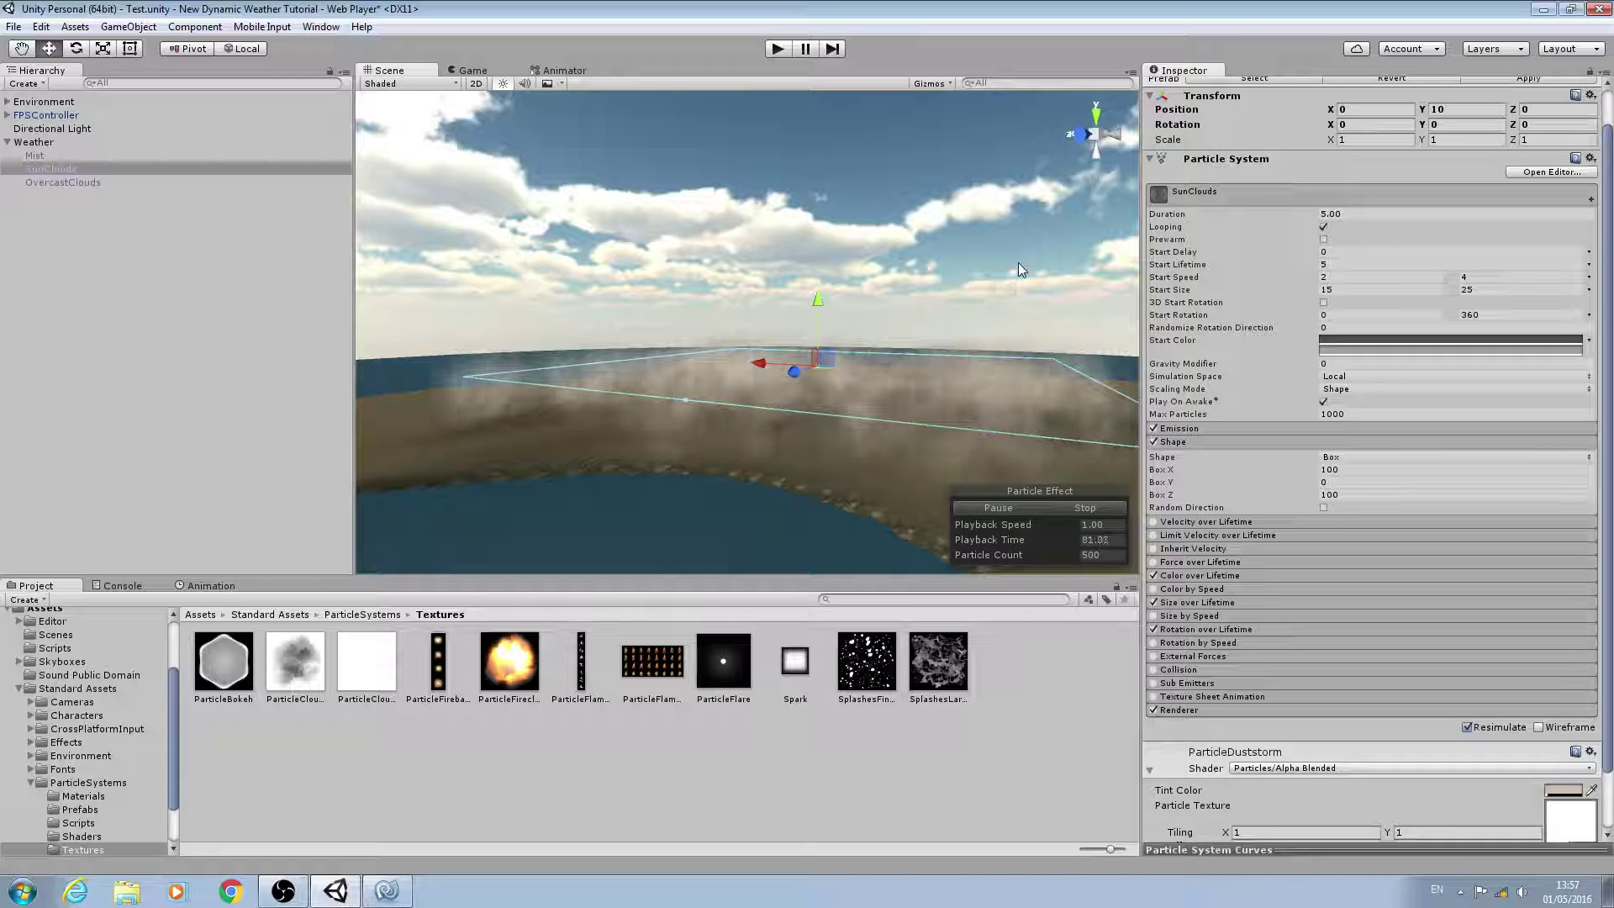
{"action": "right_click_drag", "start_coordinate": [915, 236], "coordinate": [928, 196]}
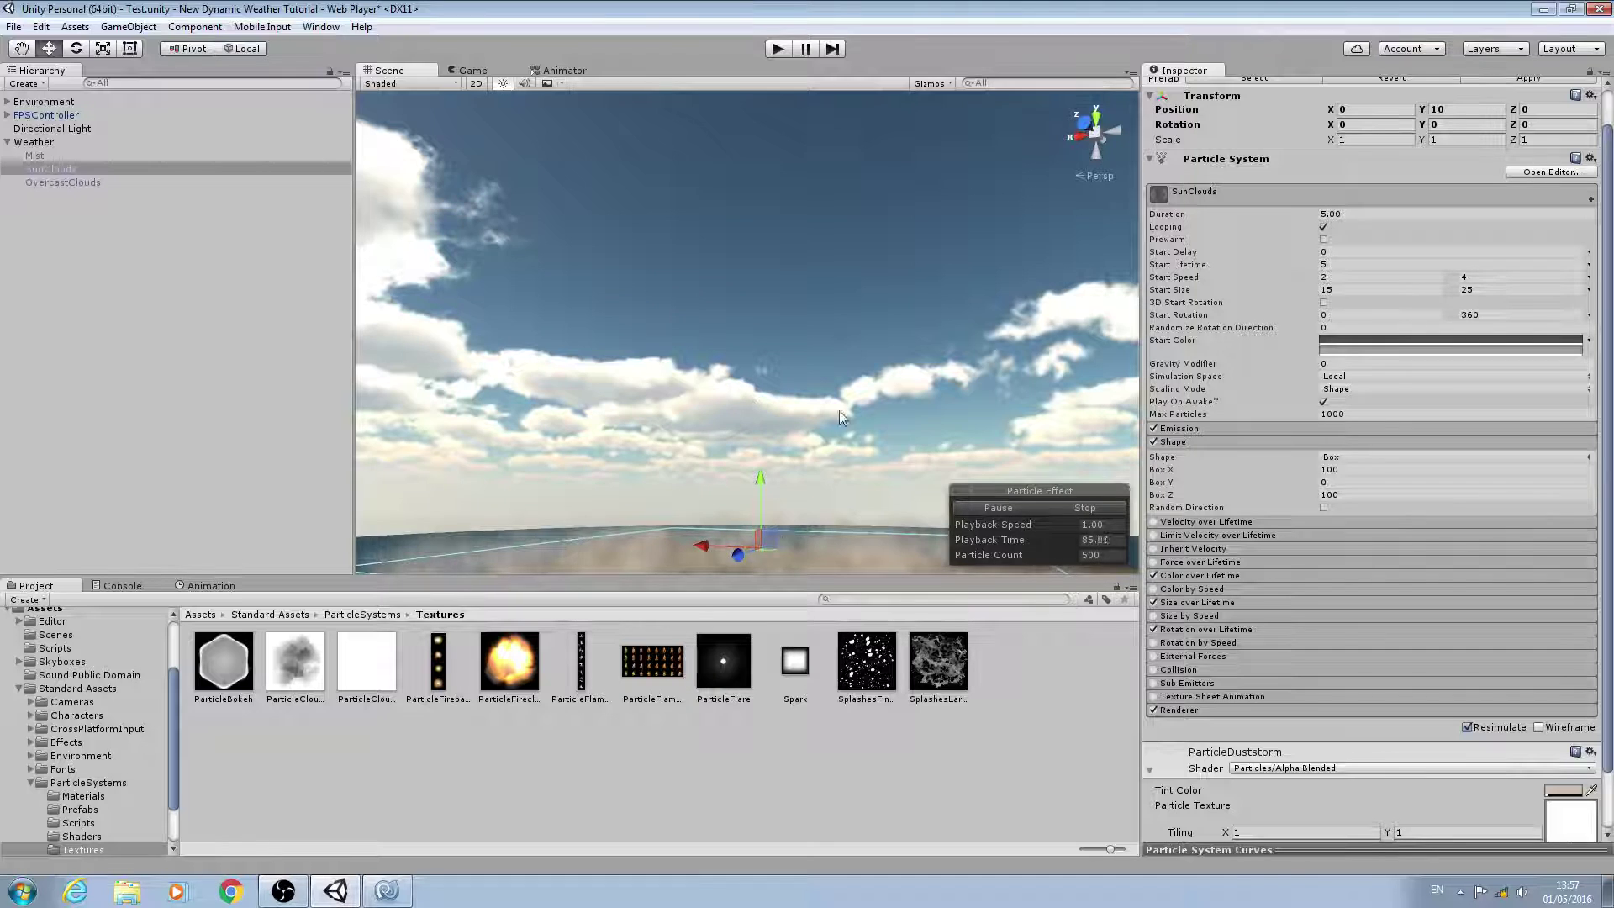
{"action": "right_click_drag", "start_coordinate": [839, 410], "coordinate": [823, 531]}
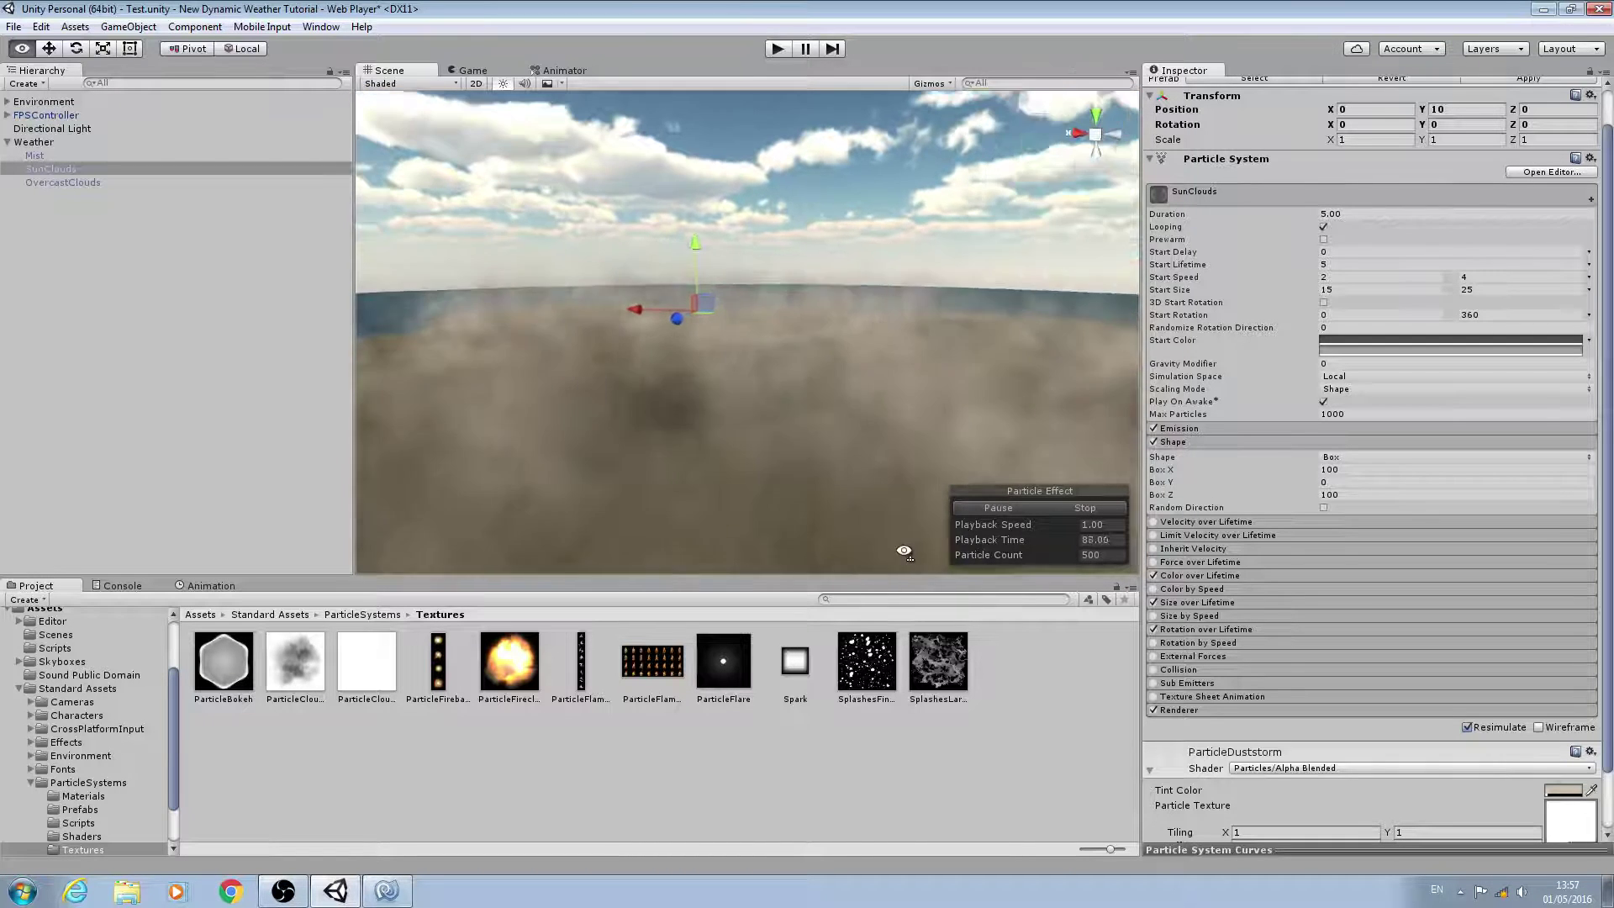
{"action": "left_click_drag", "start_coordinate": [903, 551], "coordinate": [881, 543], "text": "alt"}
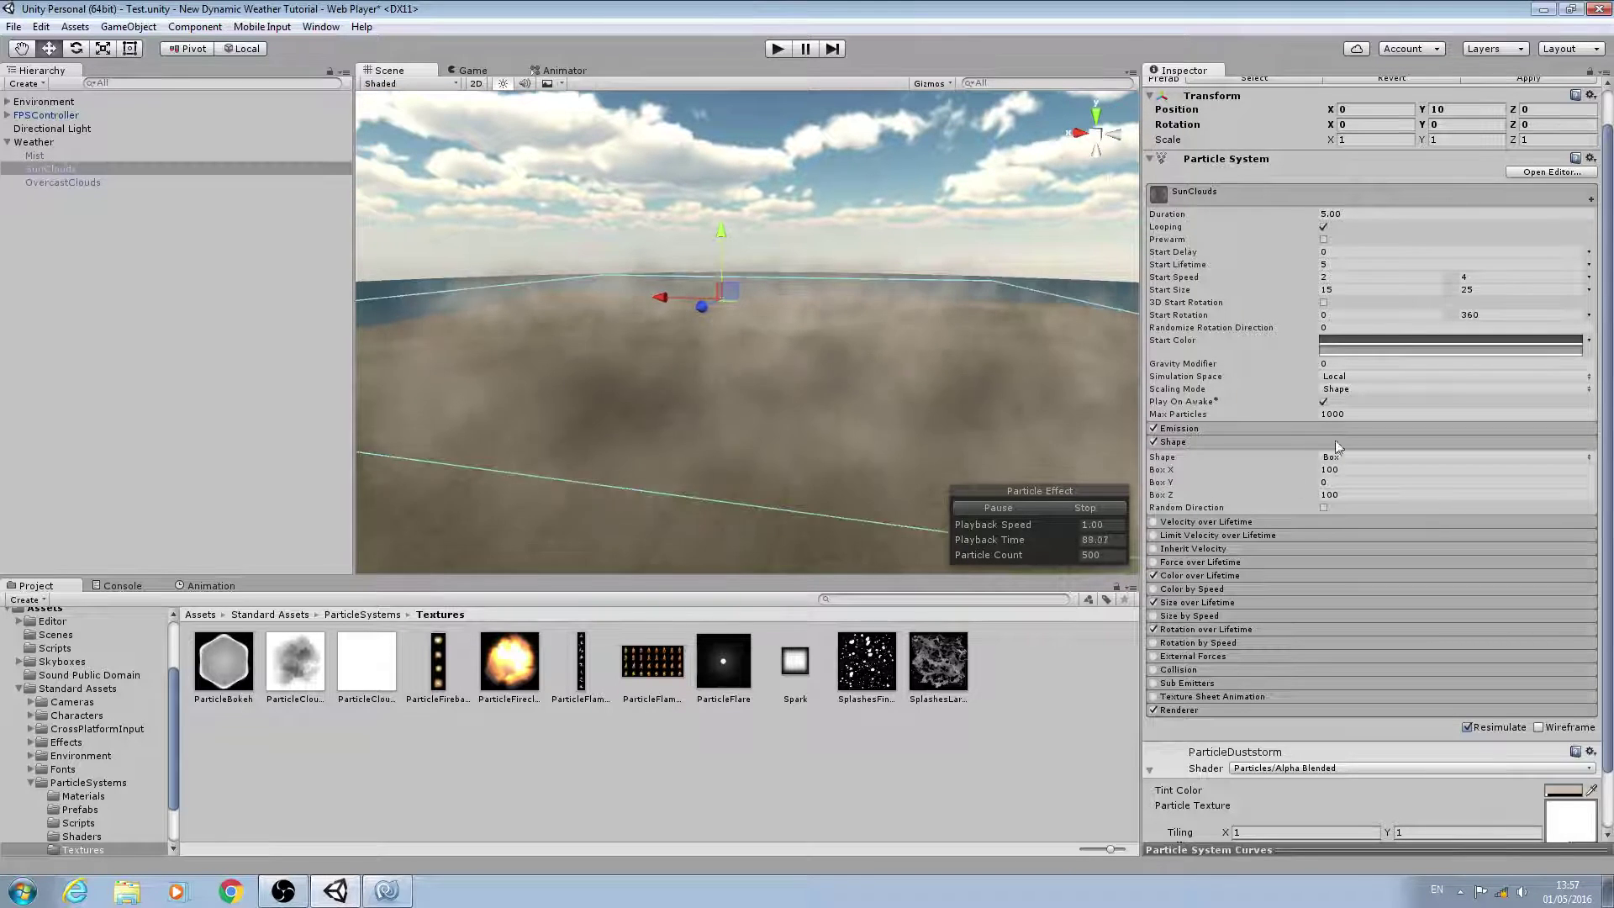
Step: Set SunClouds' Simulation Space to World
{"action": "left_click", "coordinate": [1366, 376]}
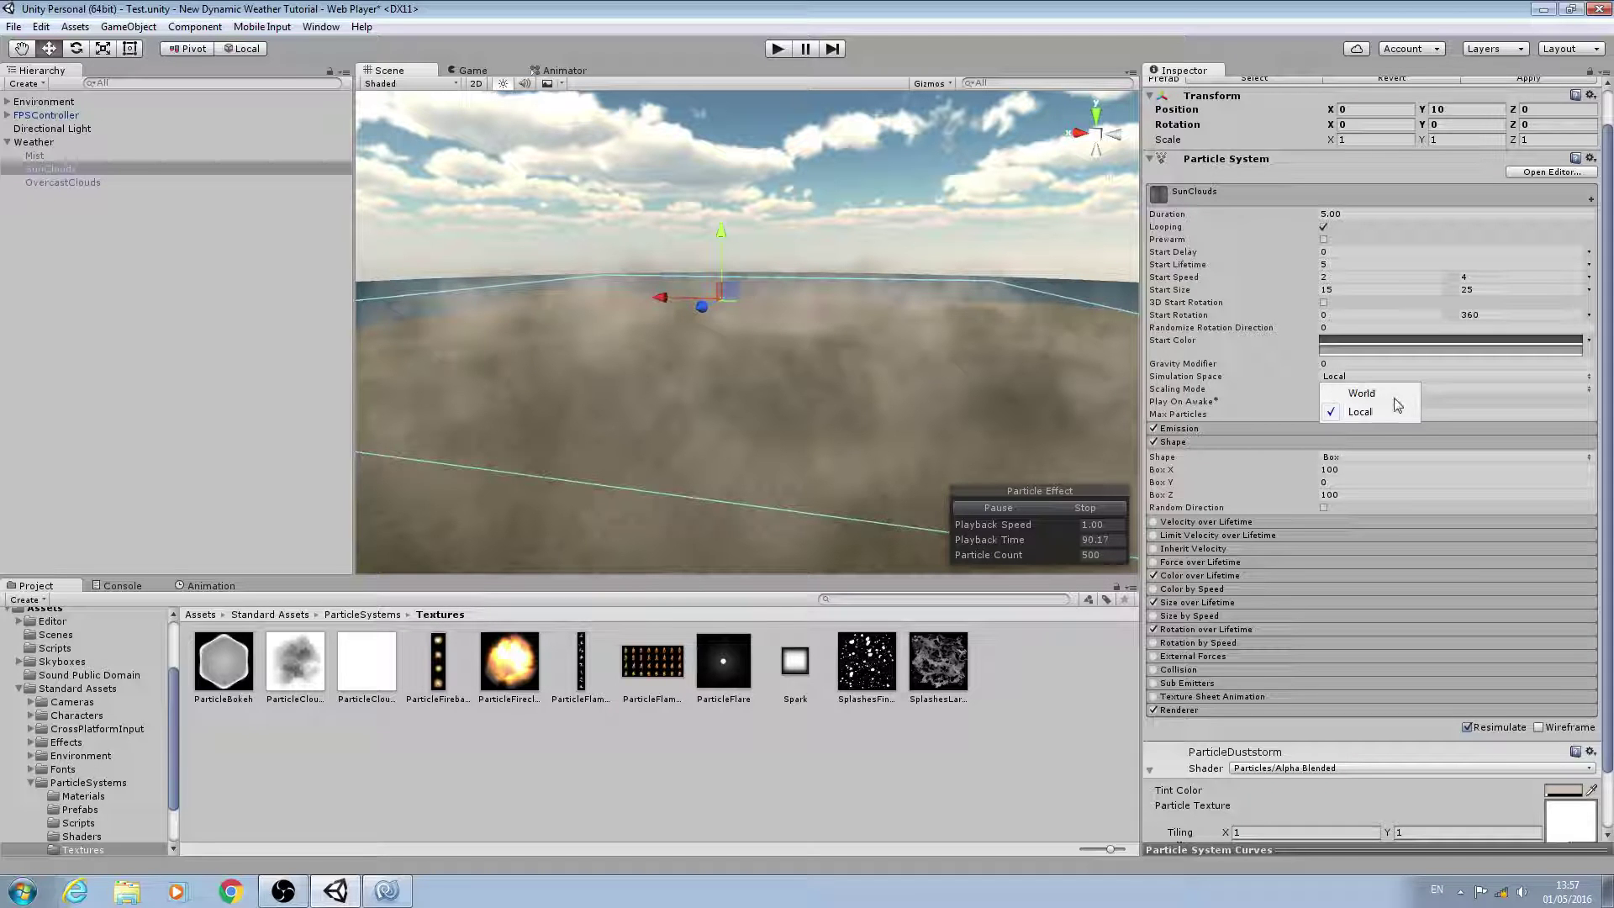
{"action": "left_click", "coordinate": [1392, 395]}
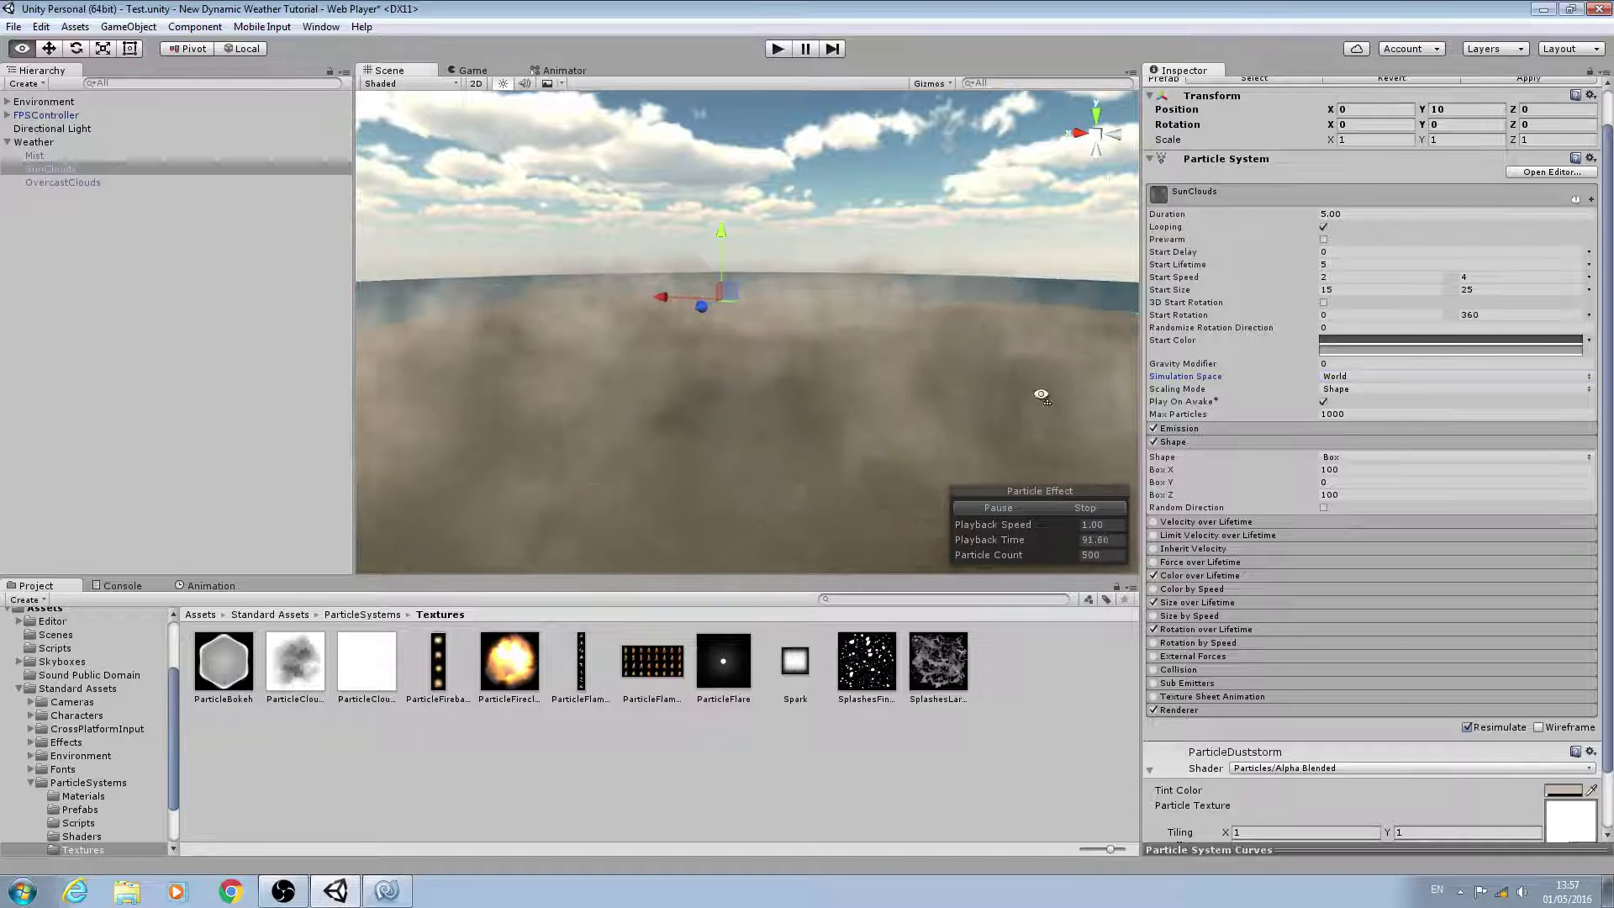
{"action": "left_click_drag", "start_coordinate": [1039, 396], "coordinate": [1077, 200], "text": "alt"}
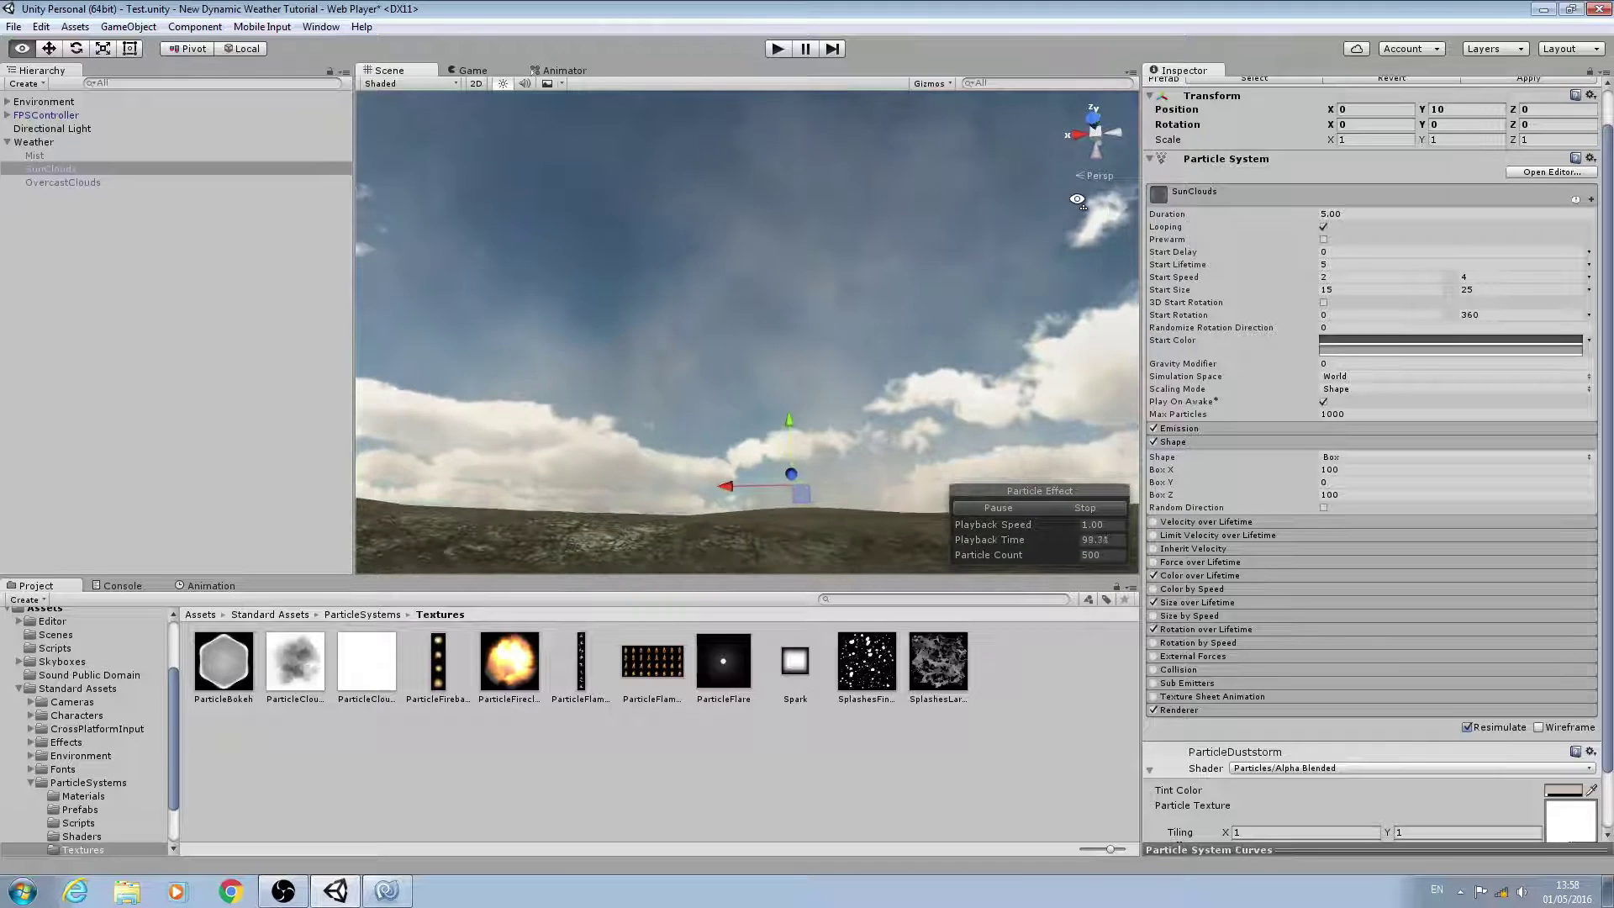
Step: Set SunClouds' Max Particles to 500 after first trying 700
{"action": "left_click", "coordinate": [1354, 410]}
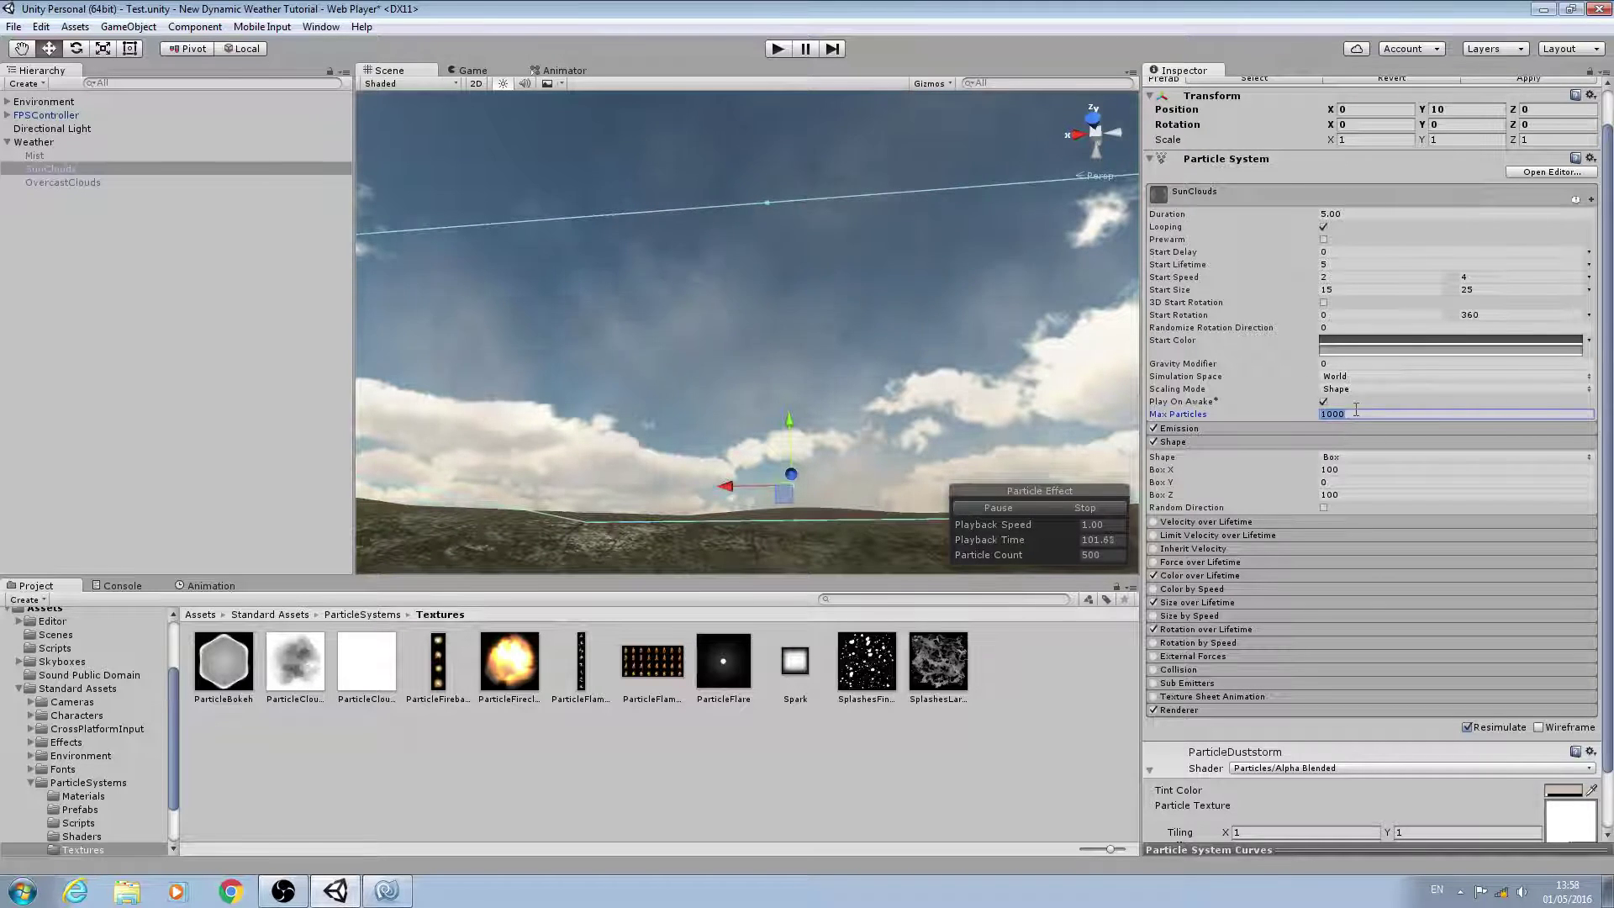
{"action": "type", "text": "700"}
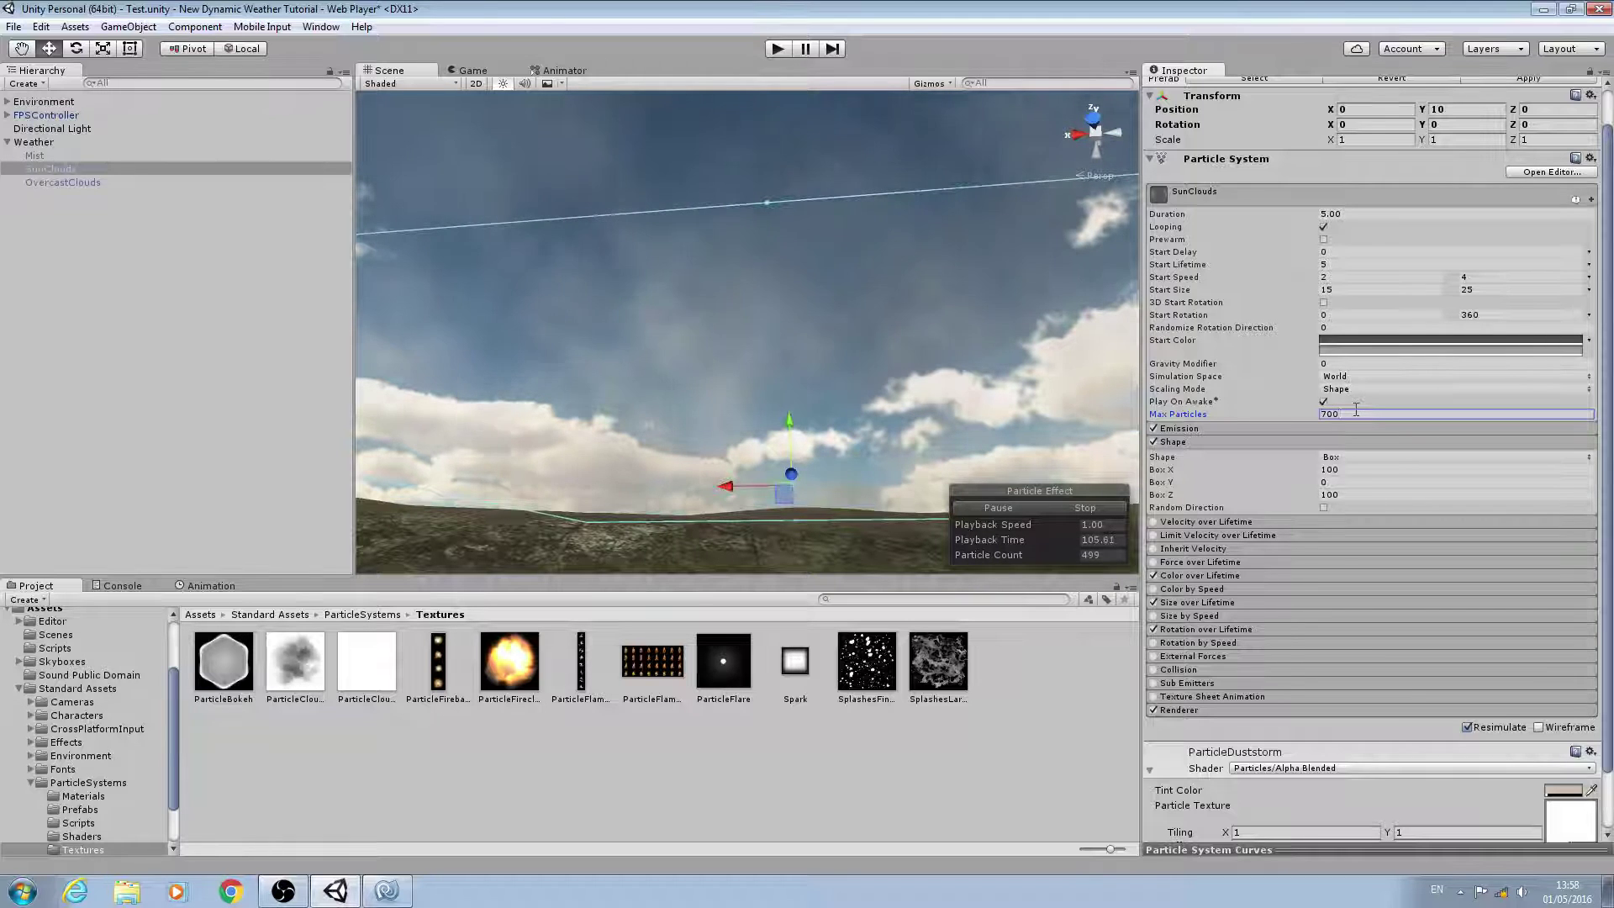
{"action": "left_click_drag", "start_coordinate": [1005, 395], "coordinate": [941, 336], "text": "alt"}
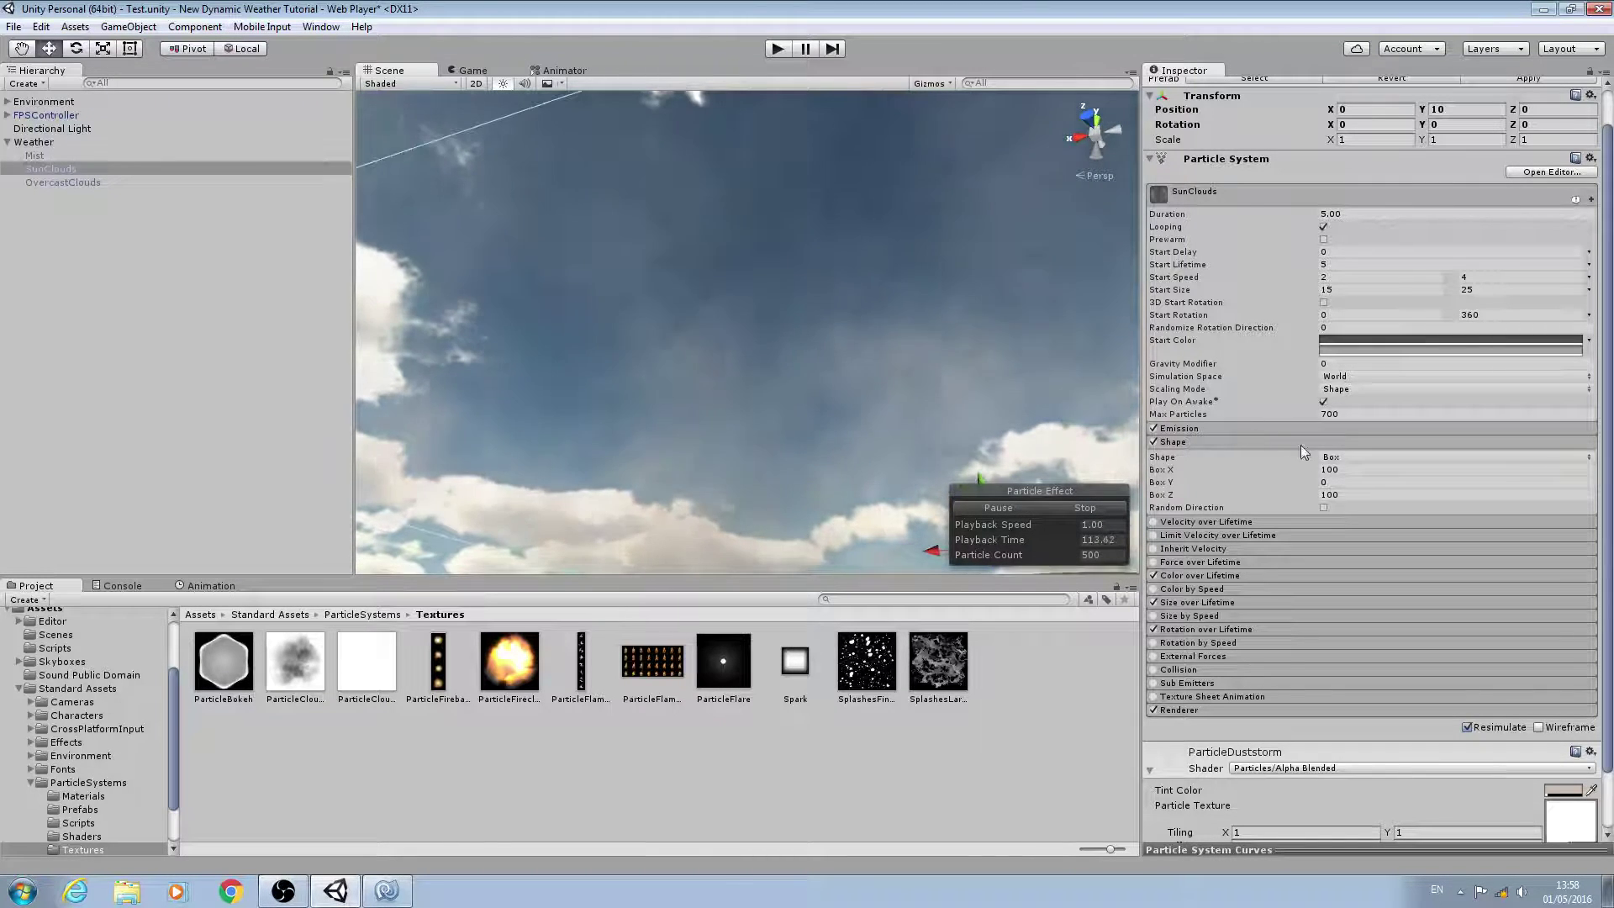
{"action": "left_click", "coordinate": [1332, 414]}
{"action": "type", "text": "500"}
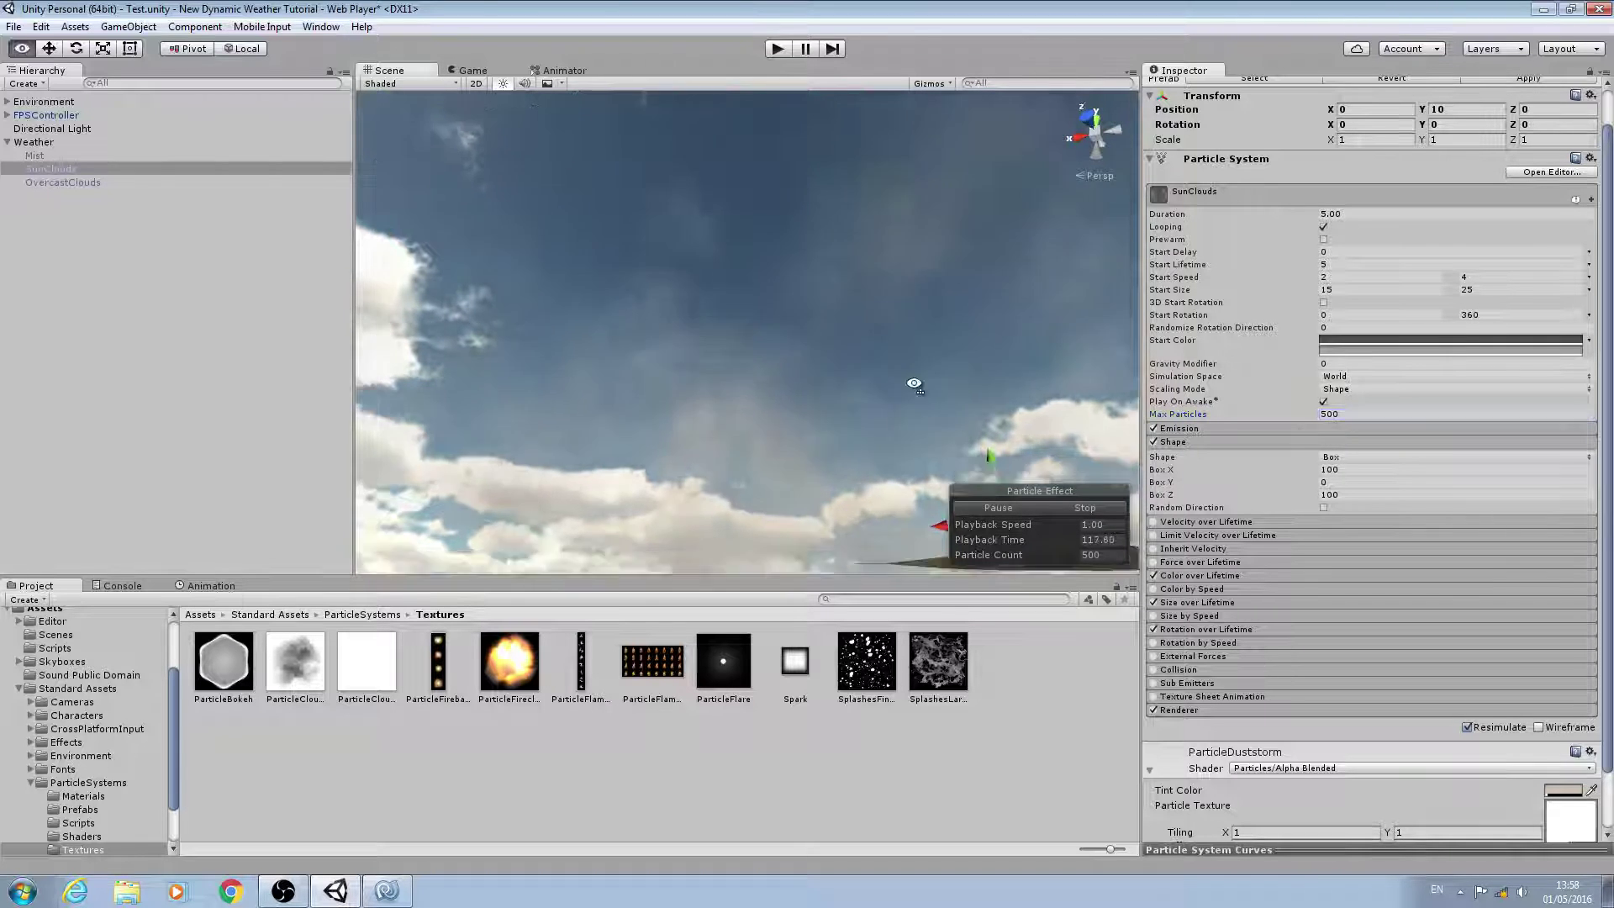
{"action": "left_click_drag", "start_coordinate": [911, 386], "coordinate": [967, 407], "text": "alt"}
Step: Set the Shape Box X and Box Z to 150 each
{"action": "left_click", "coordinate": [1336, 471]}
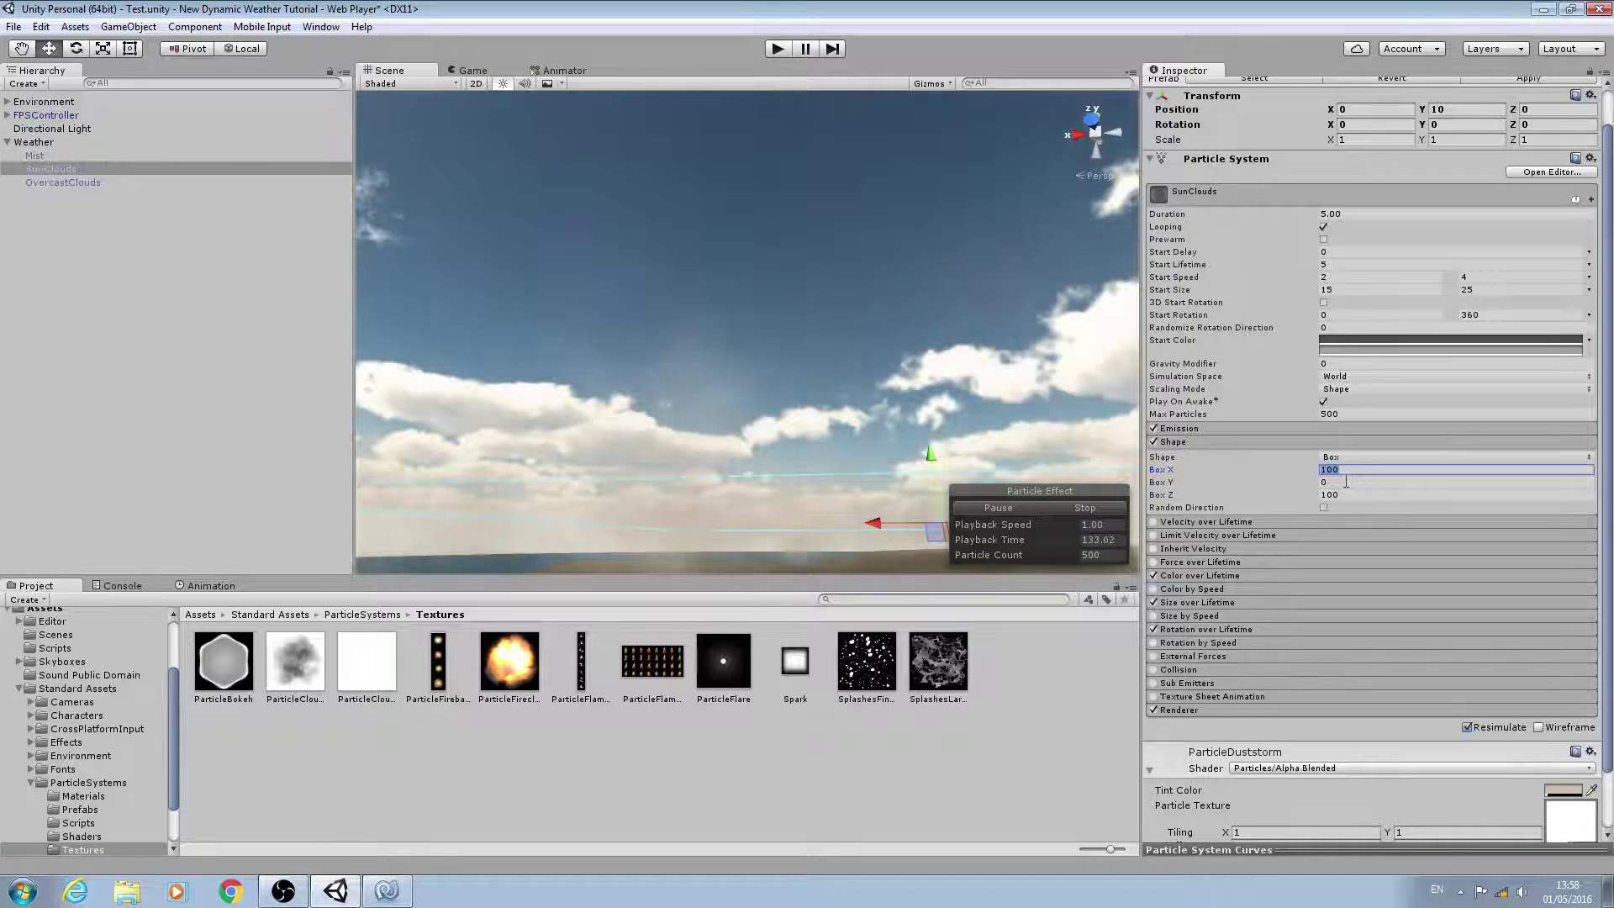
{"action": "type", "text": "150"}
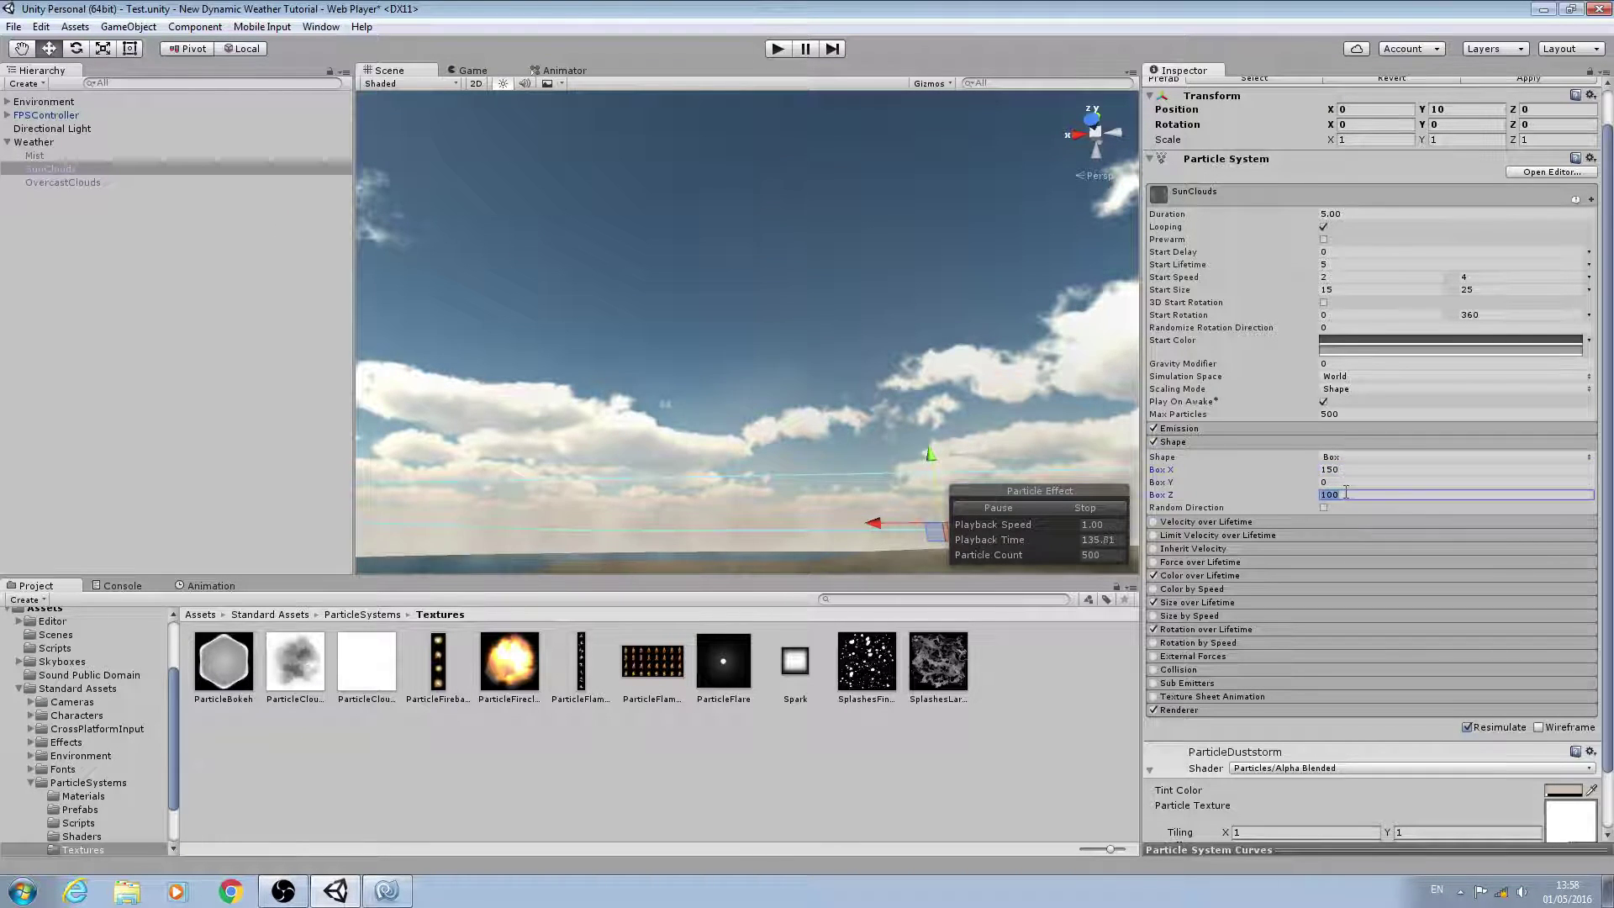
{"action": "type", "text": "150"}
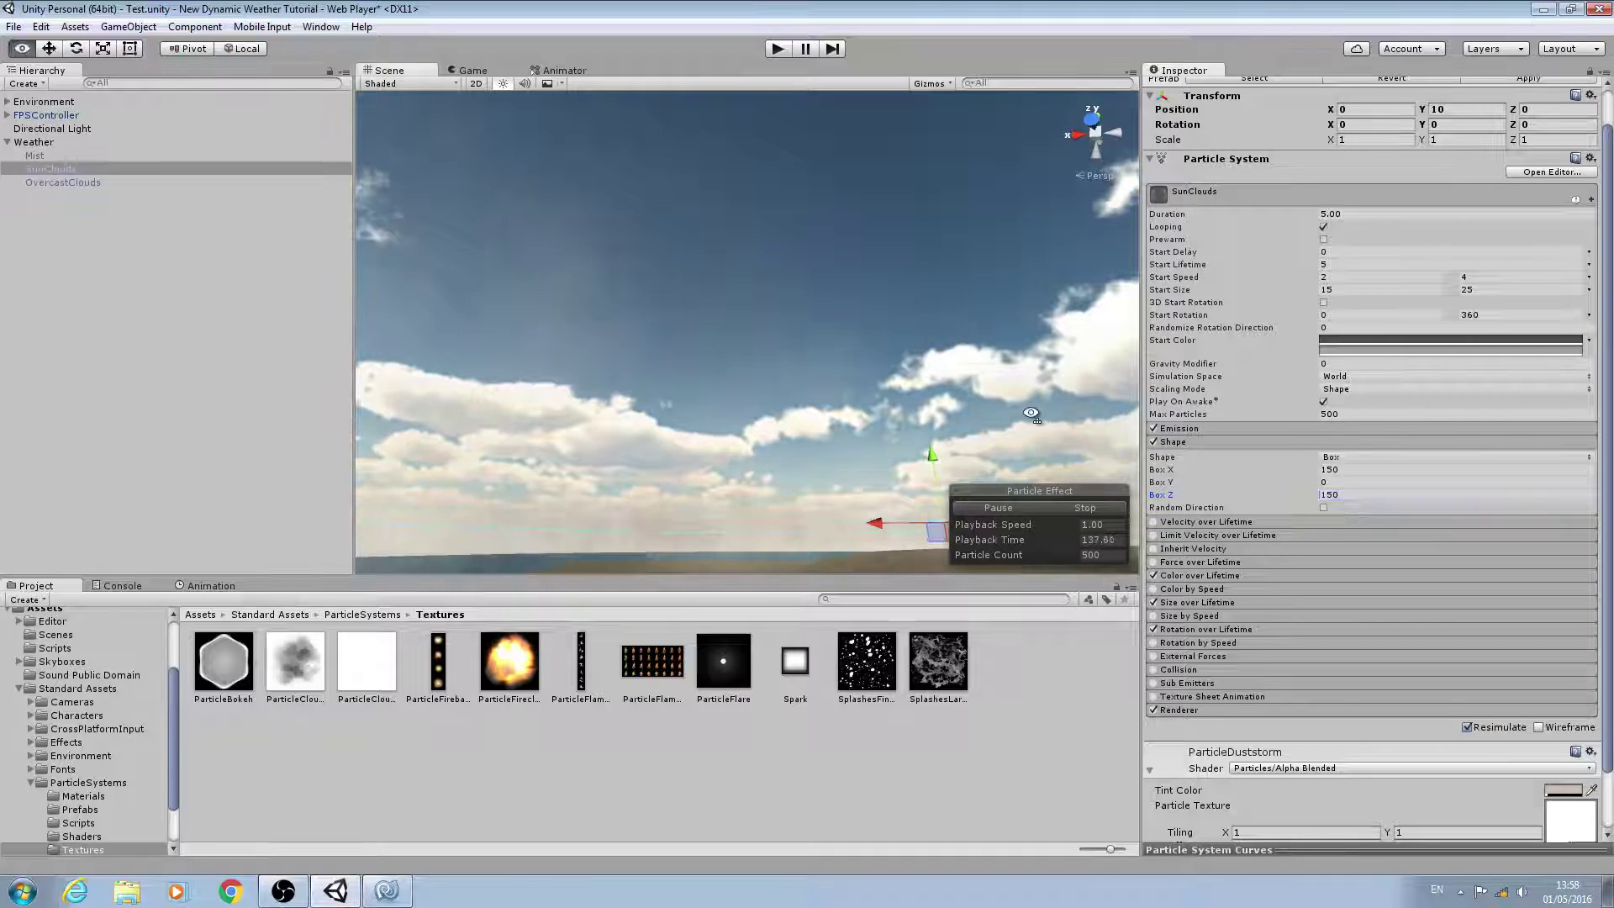
{"action": "left_click_drag", "start_coordinate": [1031, 413], "coordinate": [940, 437], "text": "alt"}
{"action": "left_click", "coordinate": [7, 116]}
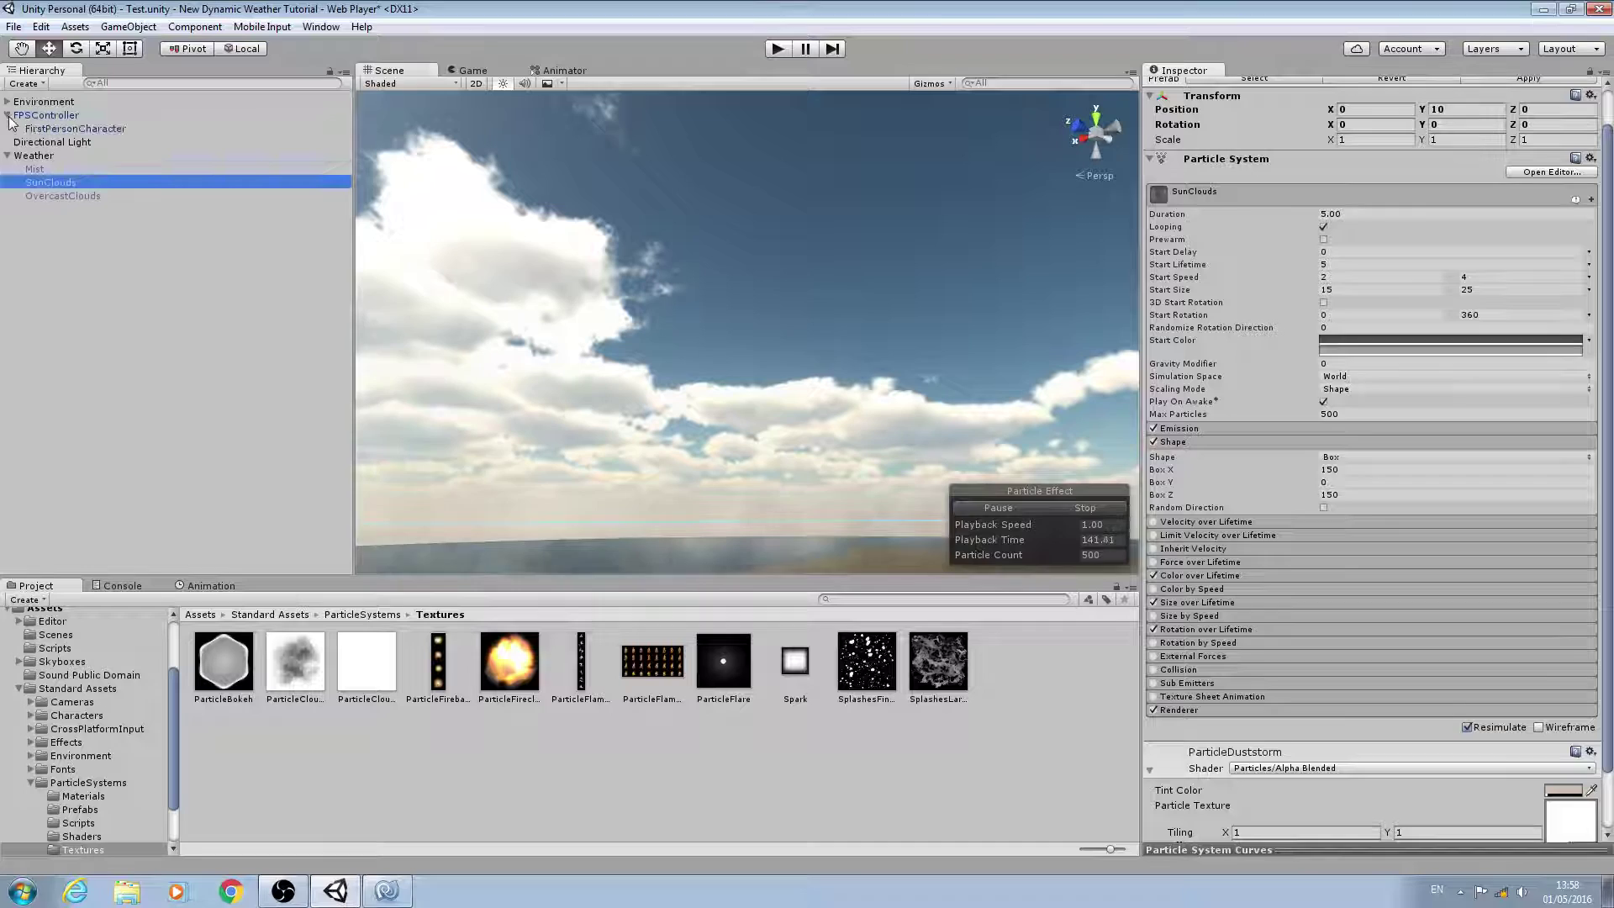
{"action": "left_click", "coordinate": [51, 129]}
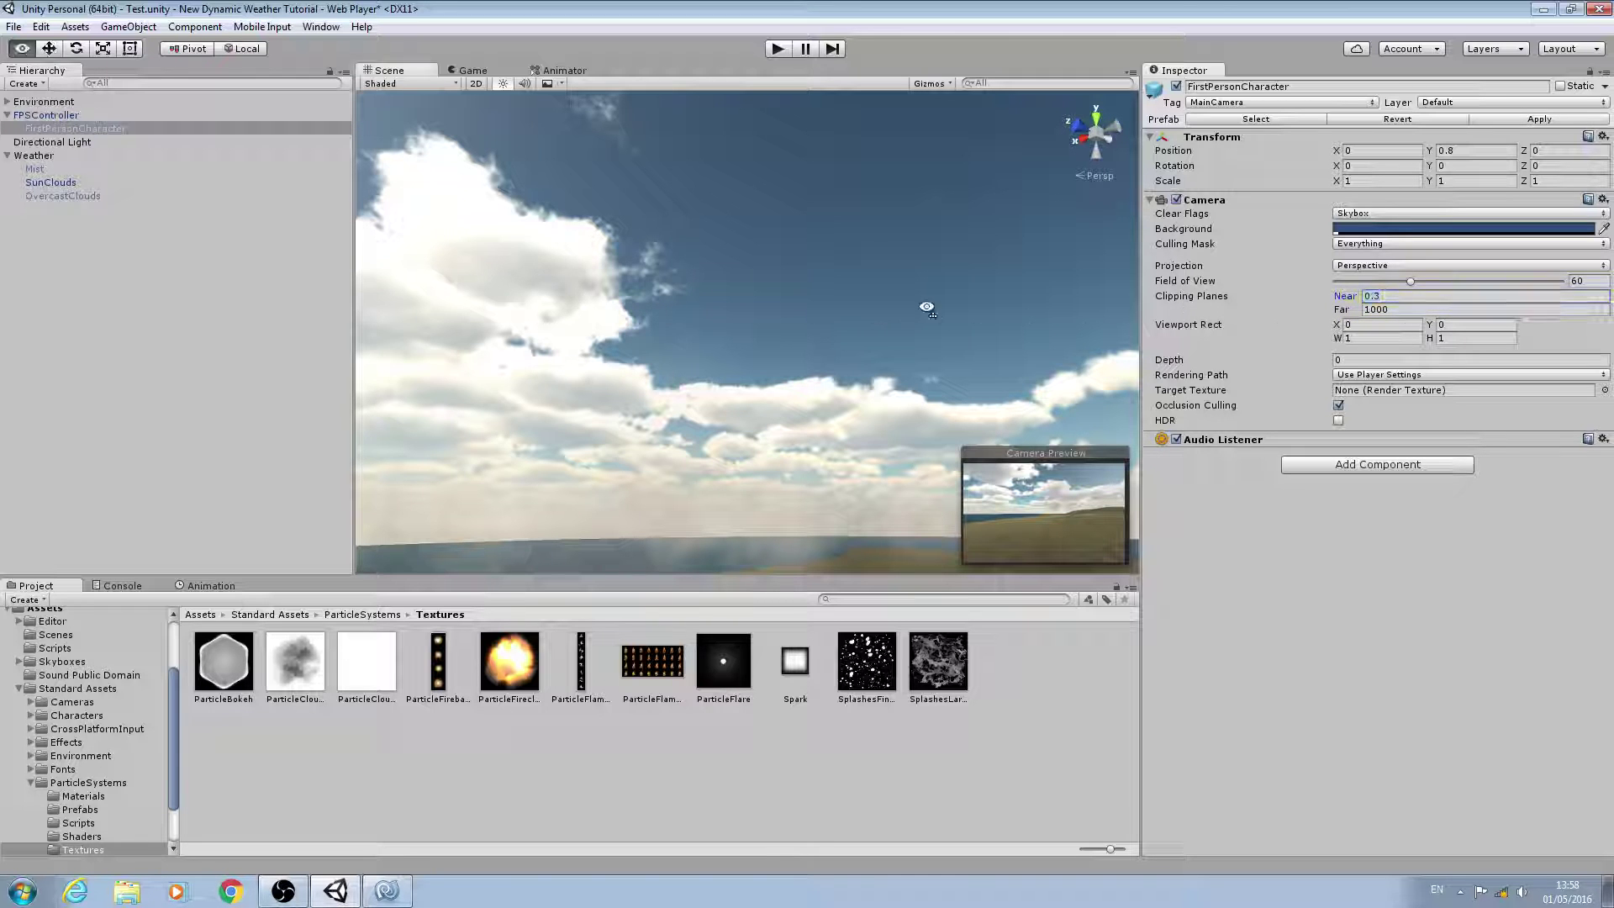
{"action": "right_click_drag", "start_coordinate": [926, 307], "coordinate": [886, 372]}
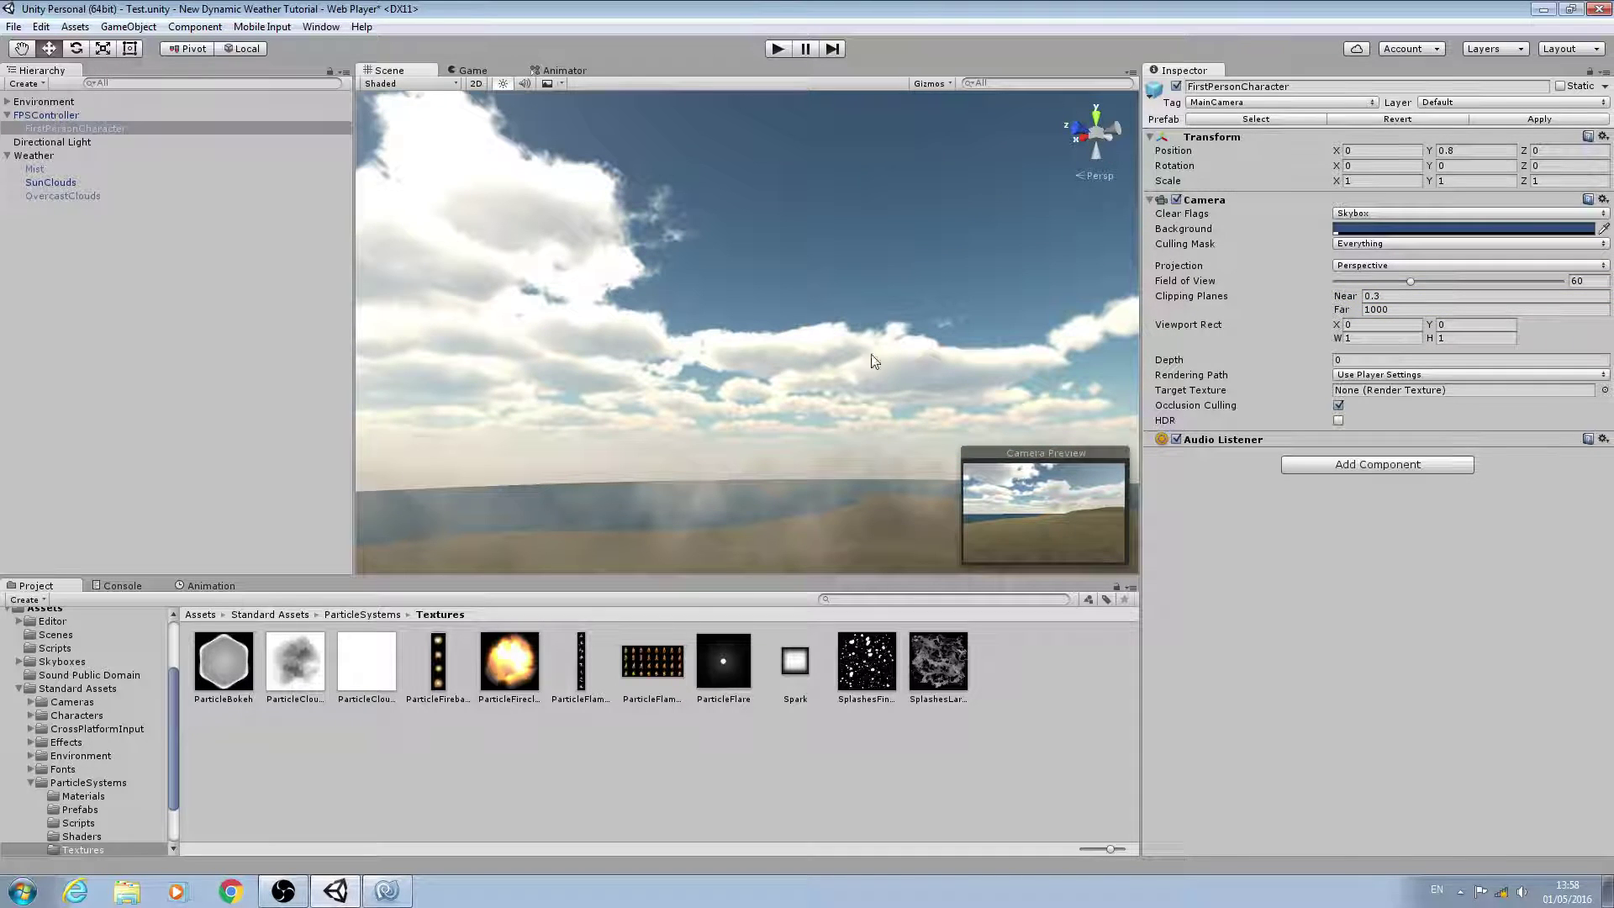
{"action": "scroll", "coordinate": [681, 303], "scroll_direction": "down", "scroll_amount": 5}
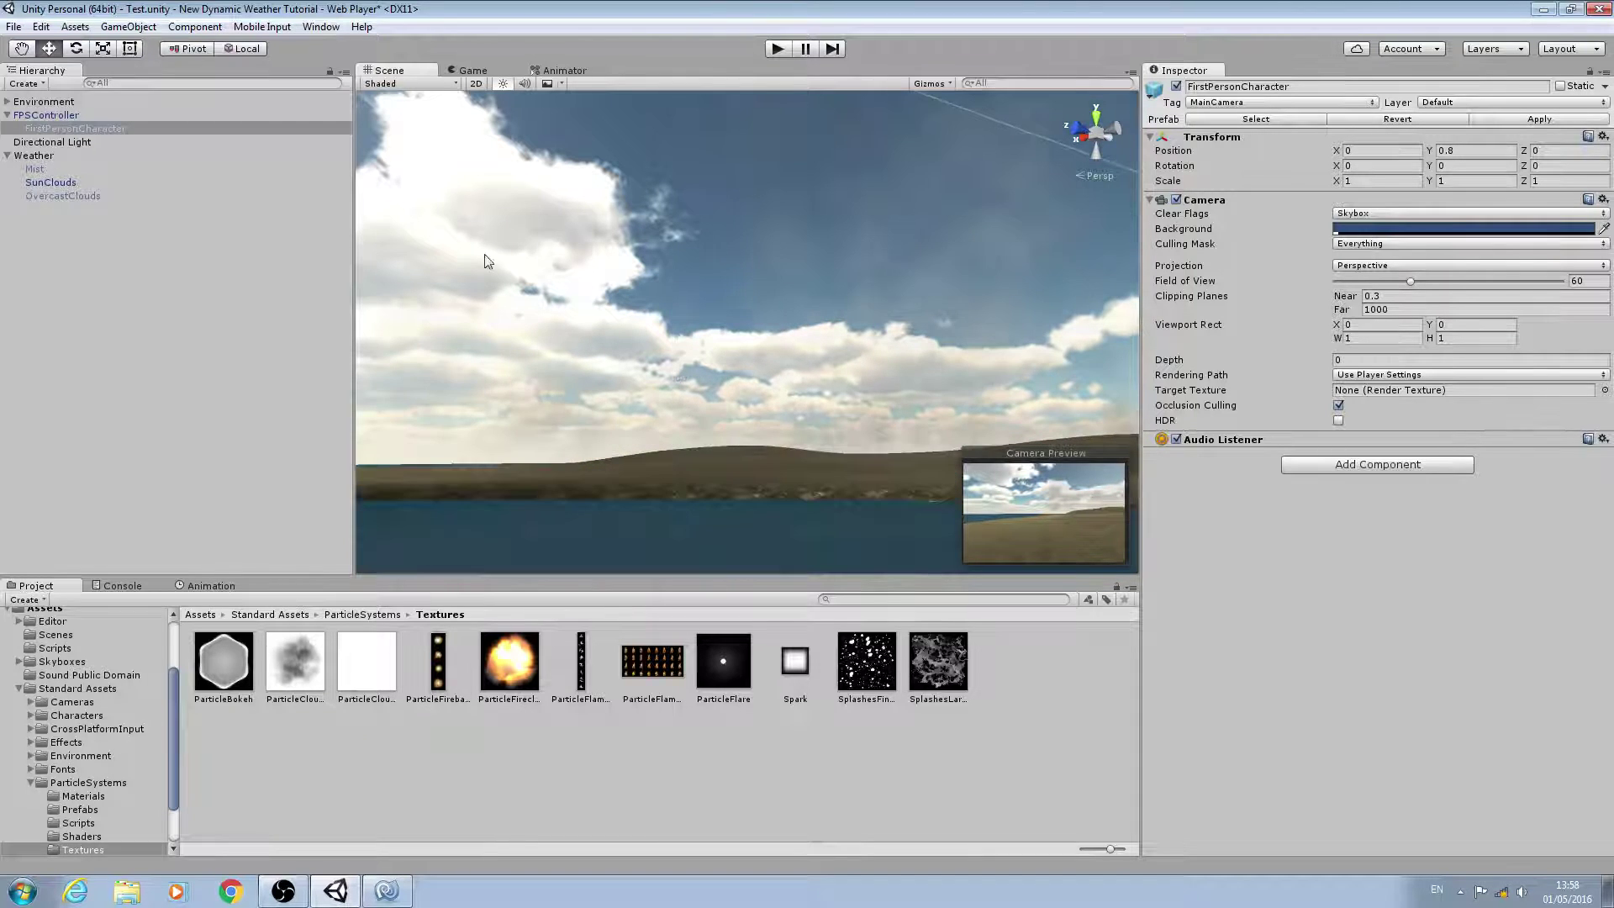
{"action": "left_click", "coordinate": [9, 116]}
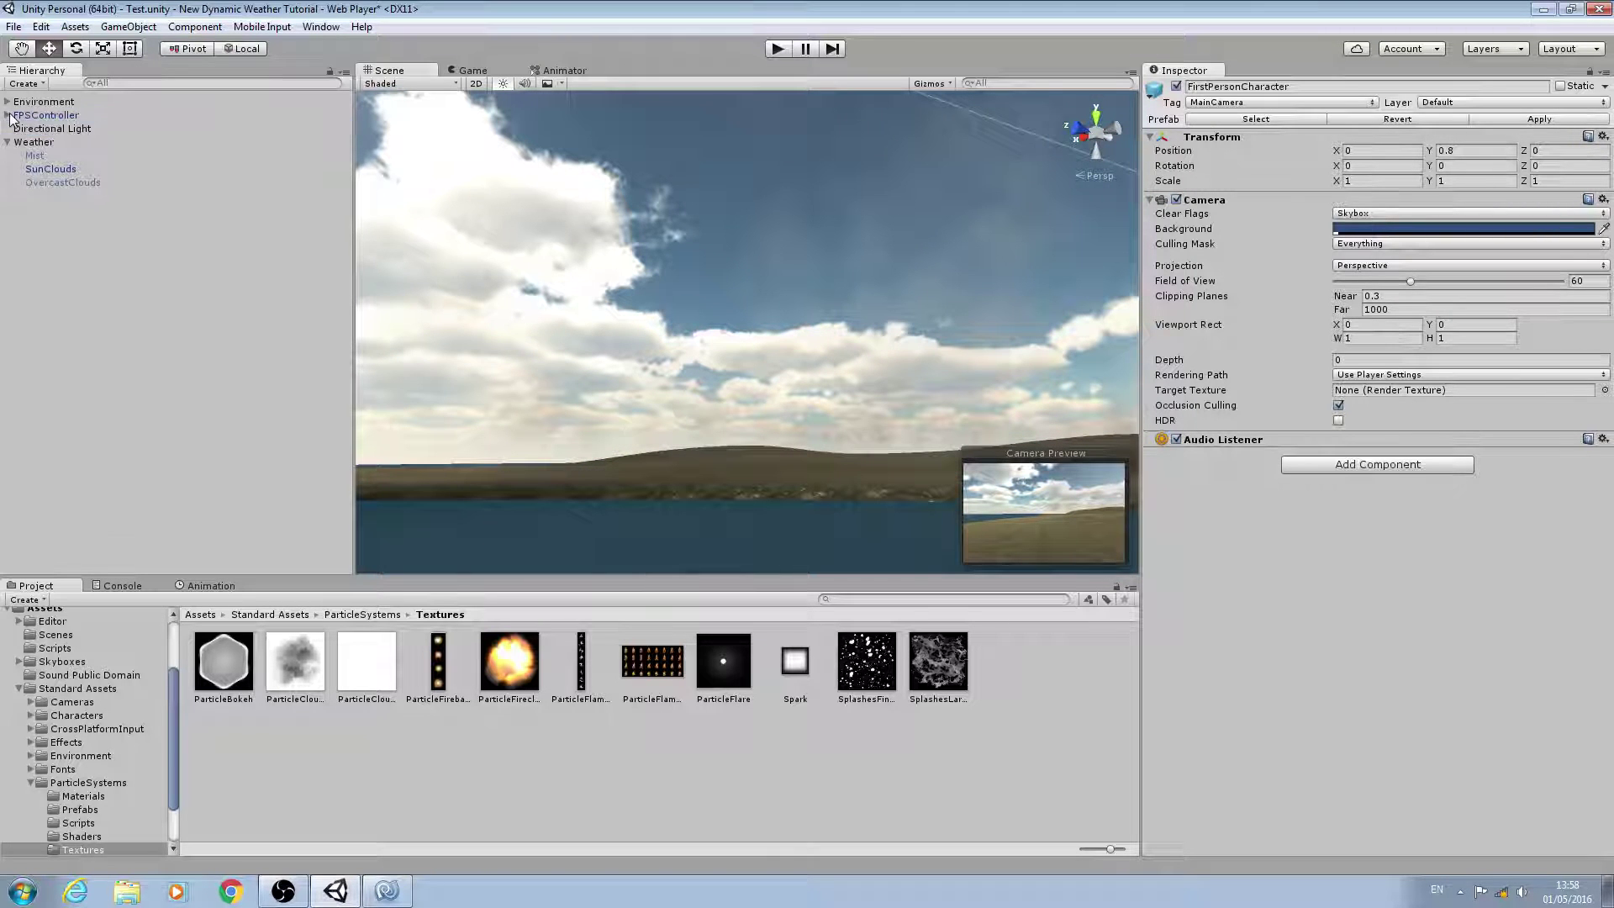
{"action": "left_click", "coordinate": [34, 142]}
{"action": "left_click", "coordinate": [50, 169]}
{"action": "right_click_drag", "start_coordinate": [588, 227], "coordinate": [654, 175]}
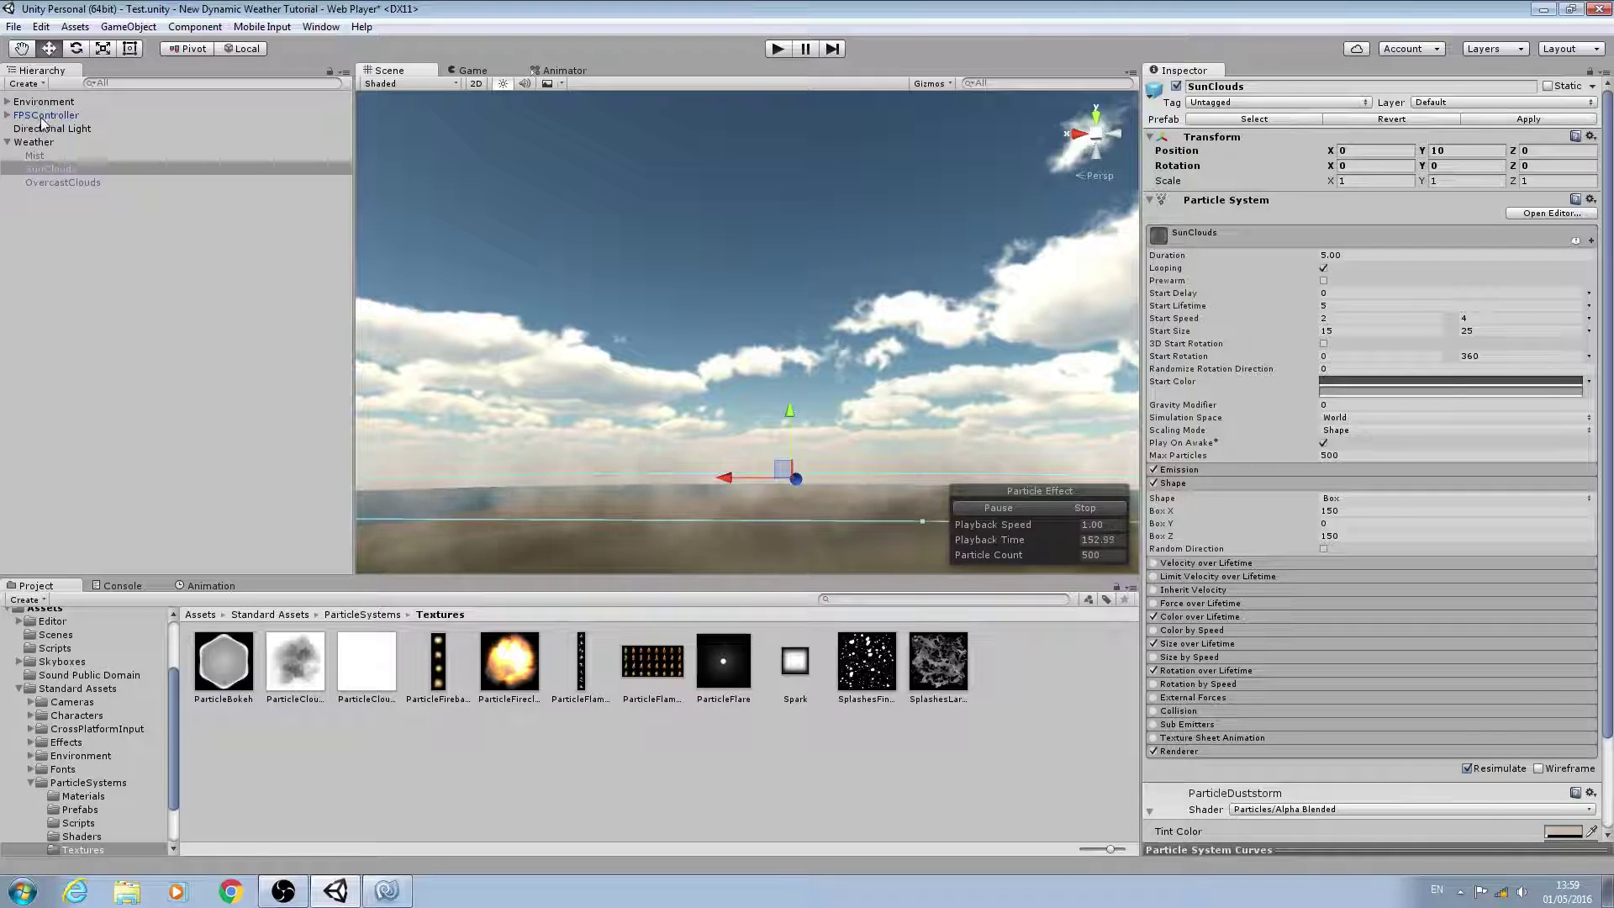
Step: Drag SunClouds into the Directional Light's Dynamic Weather Sun Clouds Particle System field
{"action": "left_click", "coordinate": [80, 142]}
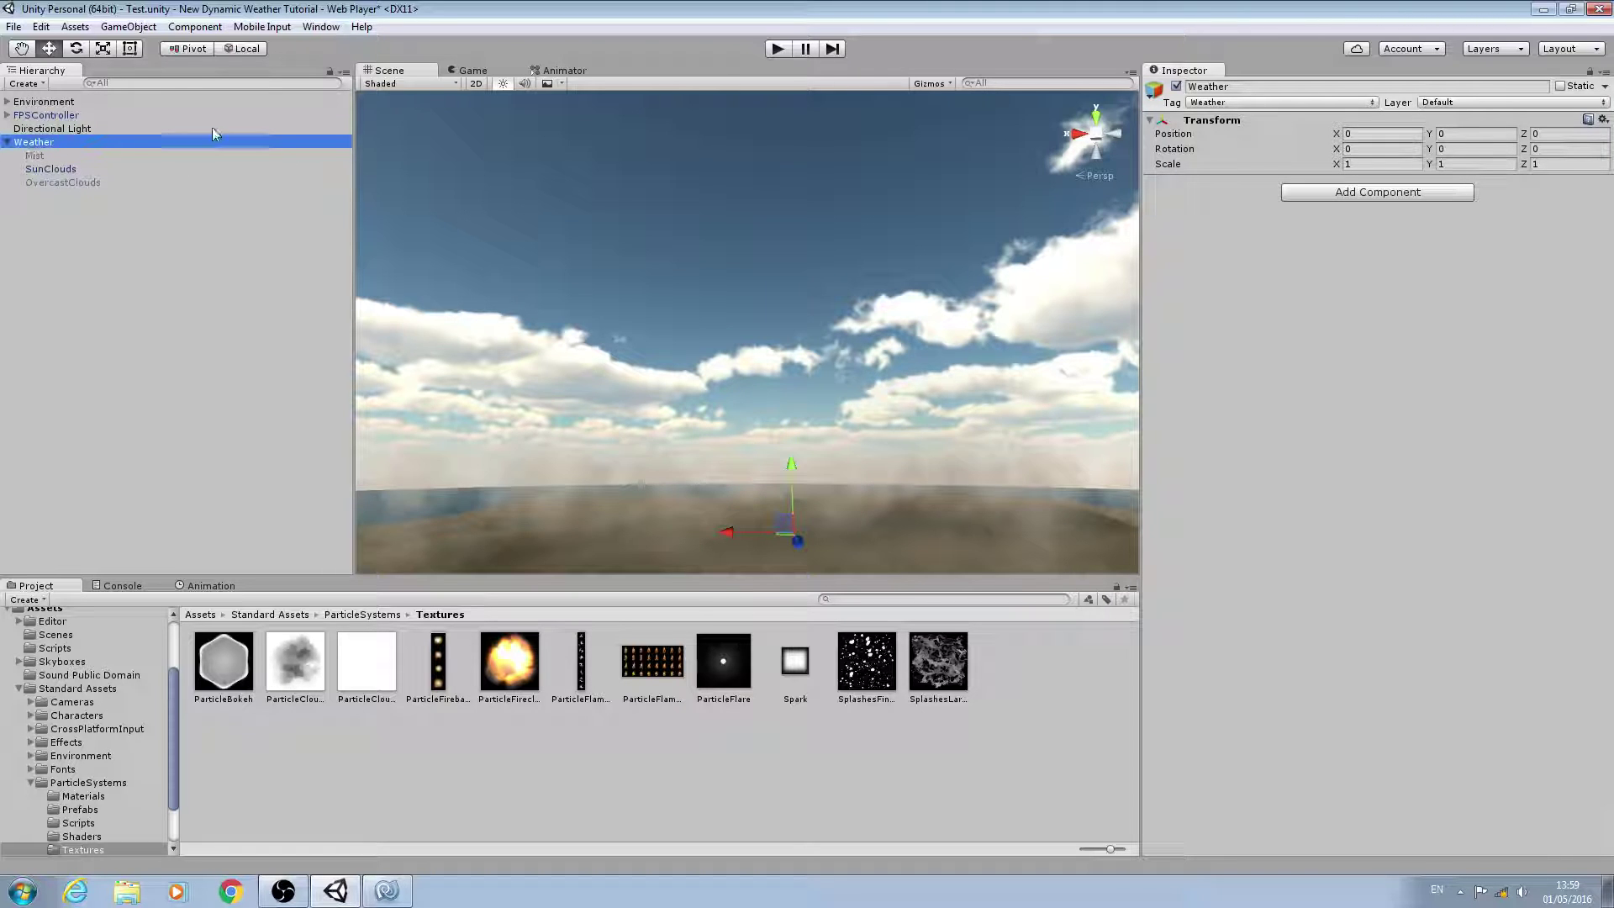
{"action": "left_click", "coordinate": [107, 126]}
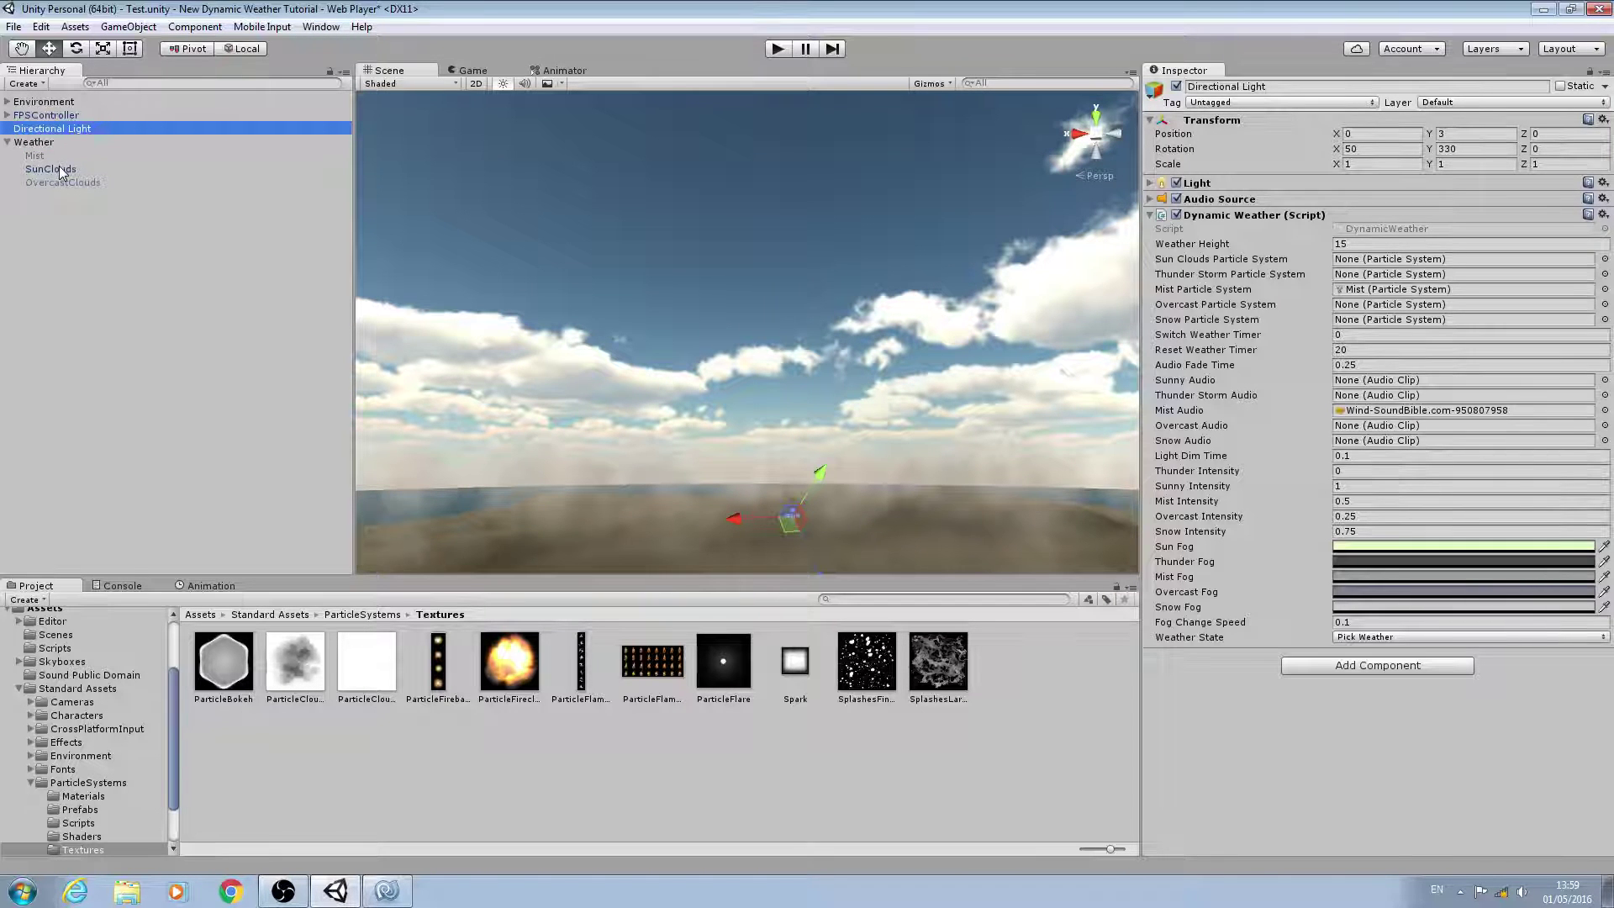
{"action": "left_click_drag", "start_coordinate": [59, 168], "coordinate": [1019, 355]}
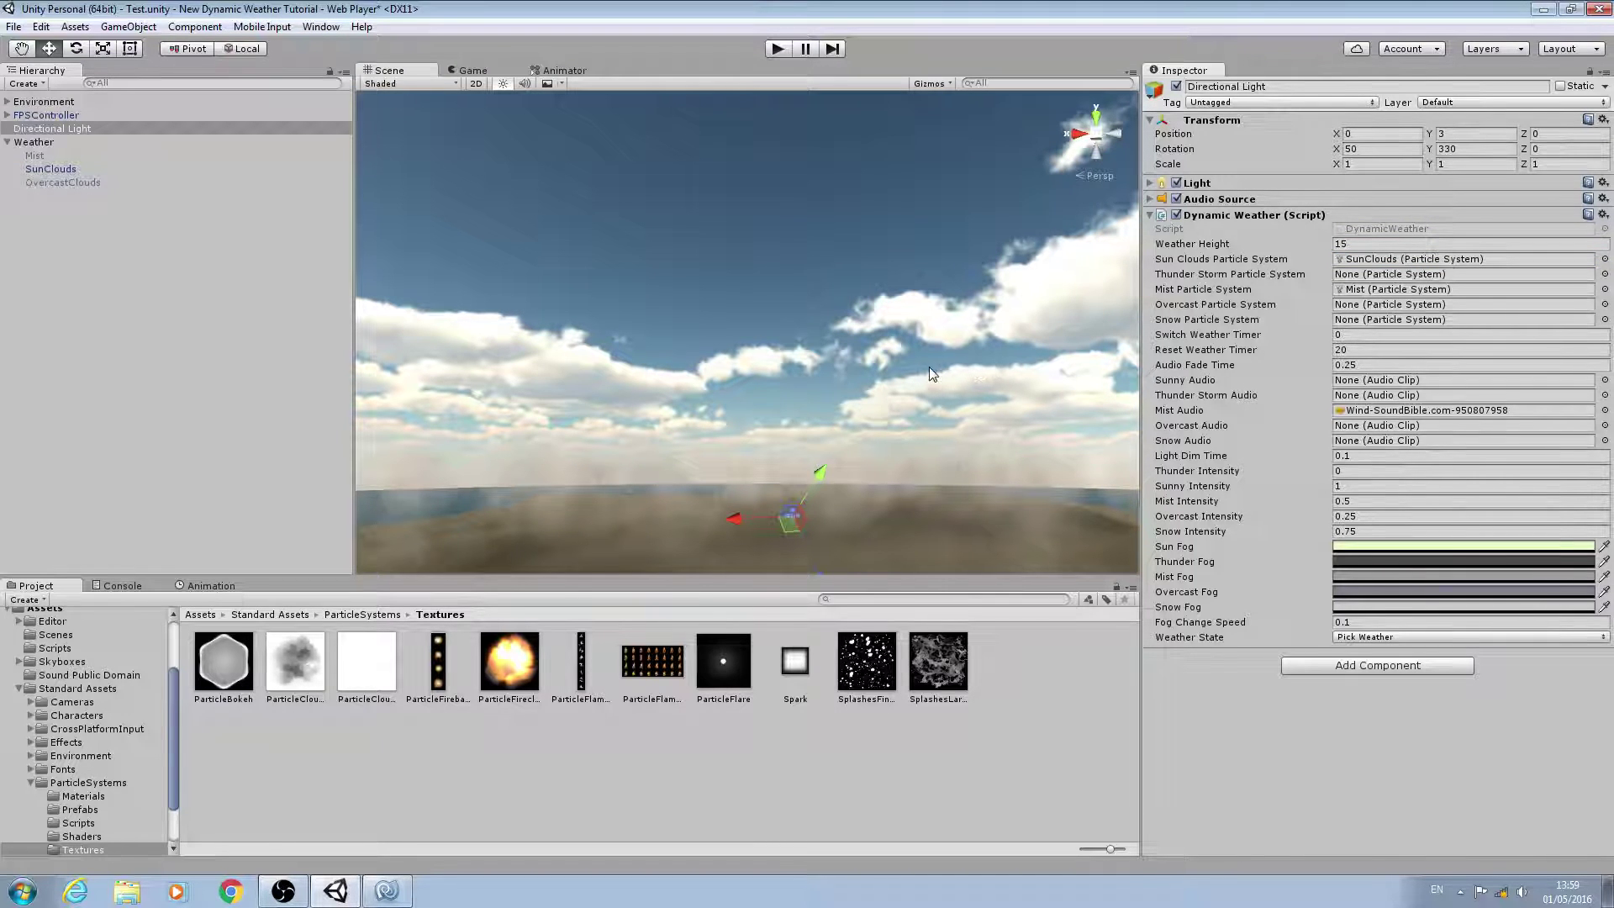
{"action": "right_click_drag", "start_coordinate": [926, 378], "coordinate": [898, 290]}
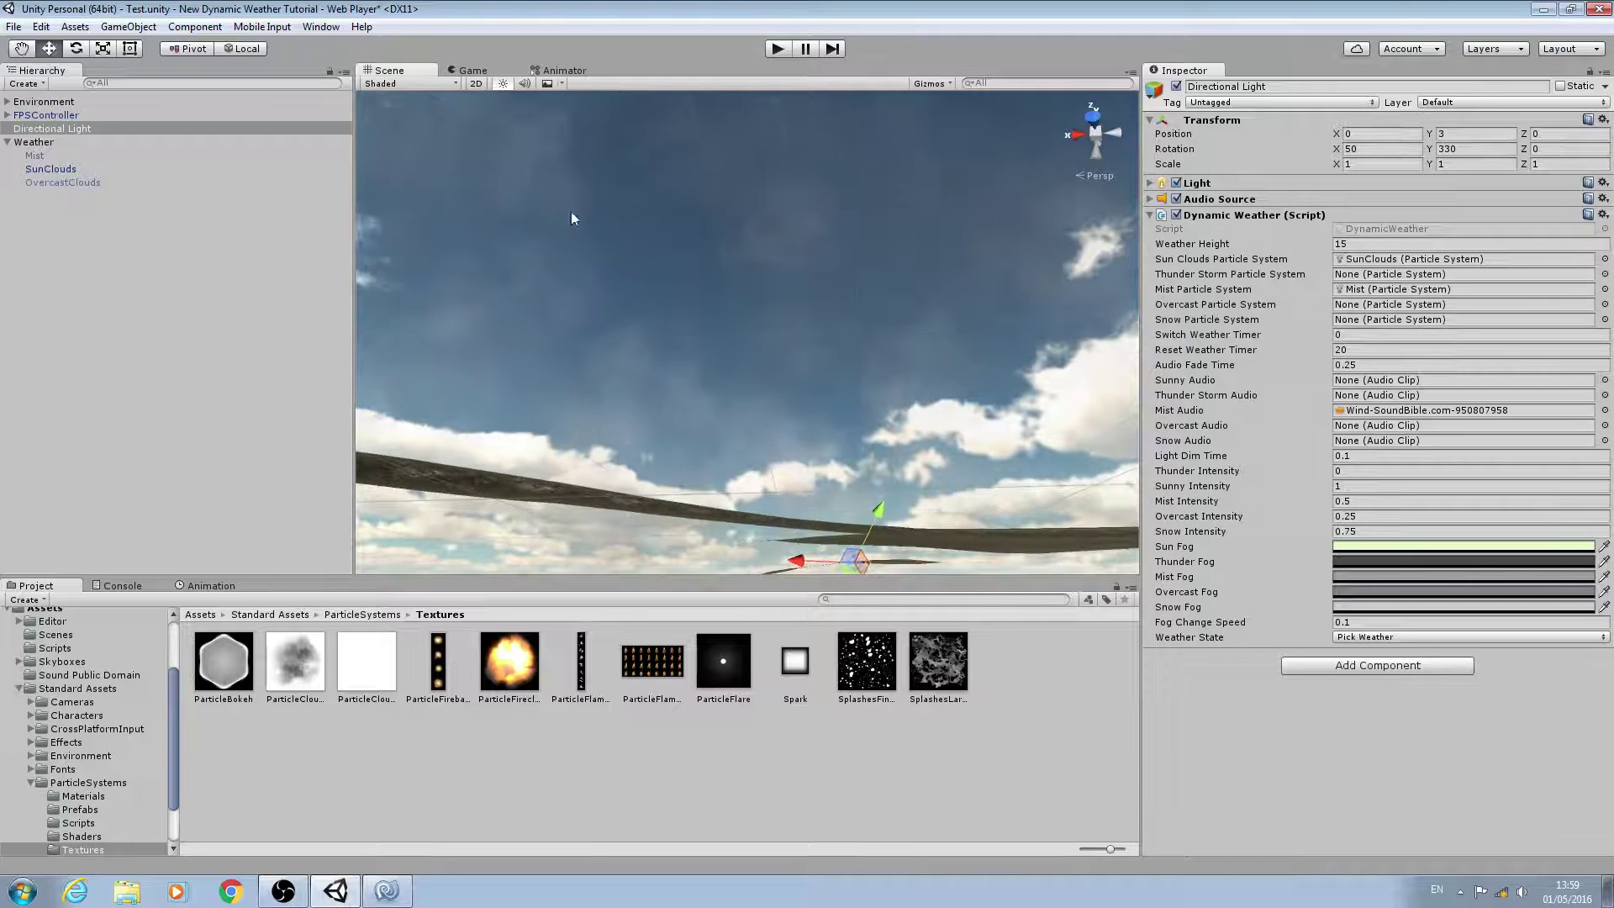
{"action": "left_click", "coordinate": [48, 170]}
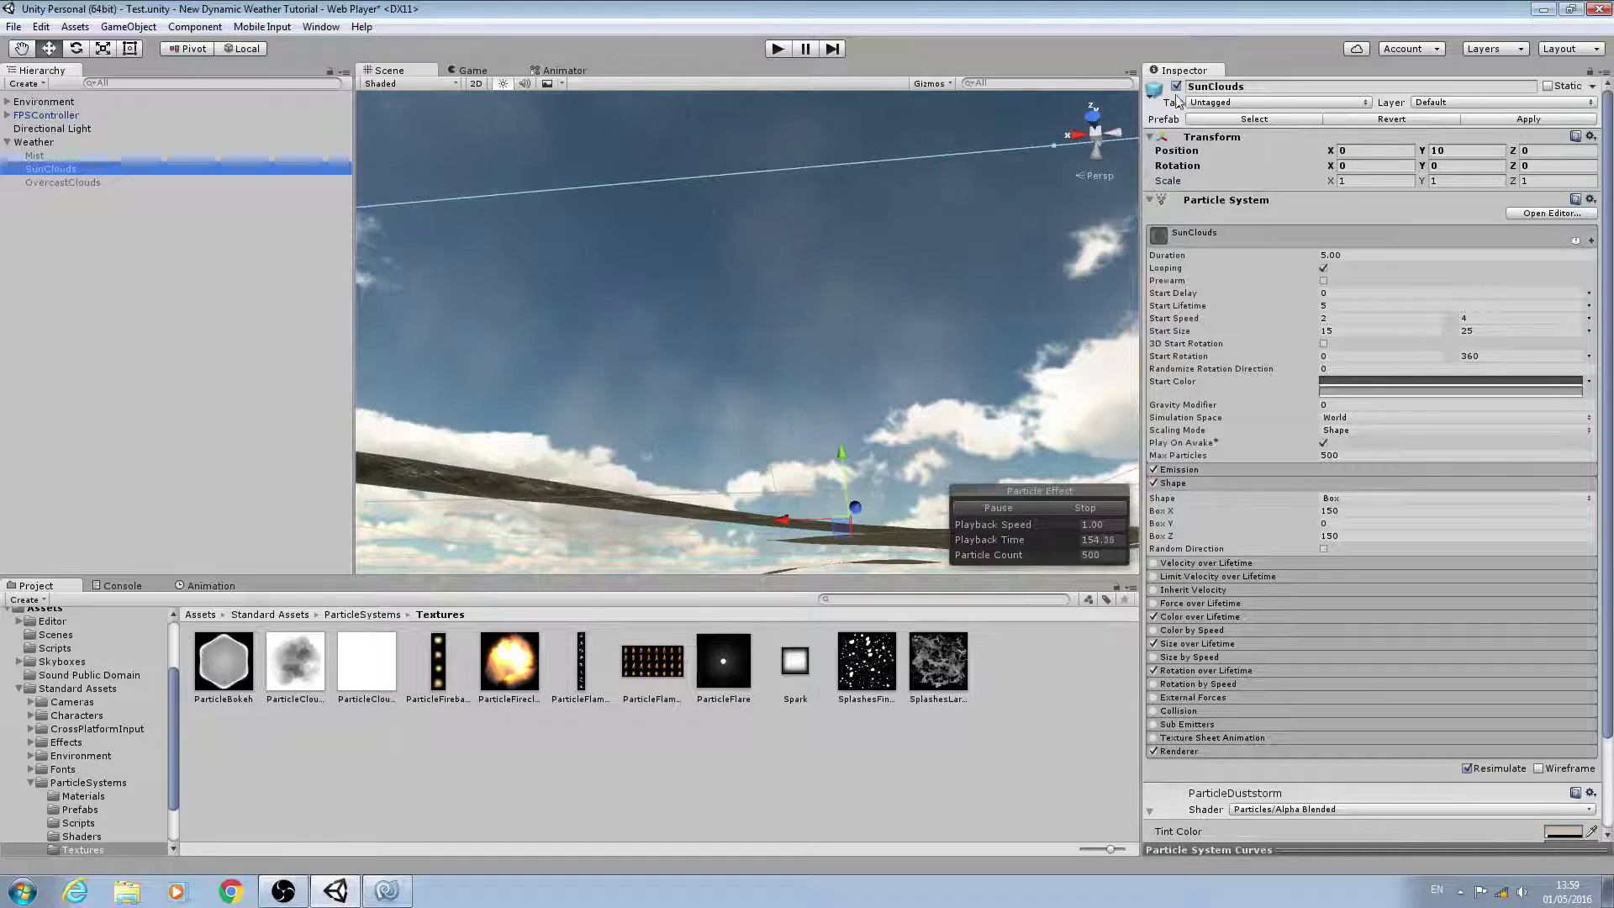
Step: Deactivate SunClouds, activate OvercastClouds, and drag the cloud texture into its Particle Texture slot
{"action": "left_click", "coordinate": [1176, 86]}
{"action": "left_click", "coordinate": [156, 181]}
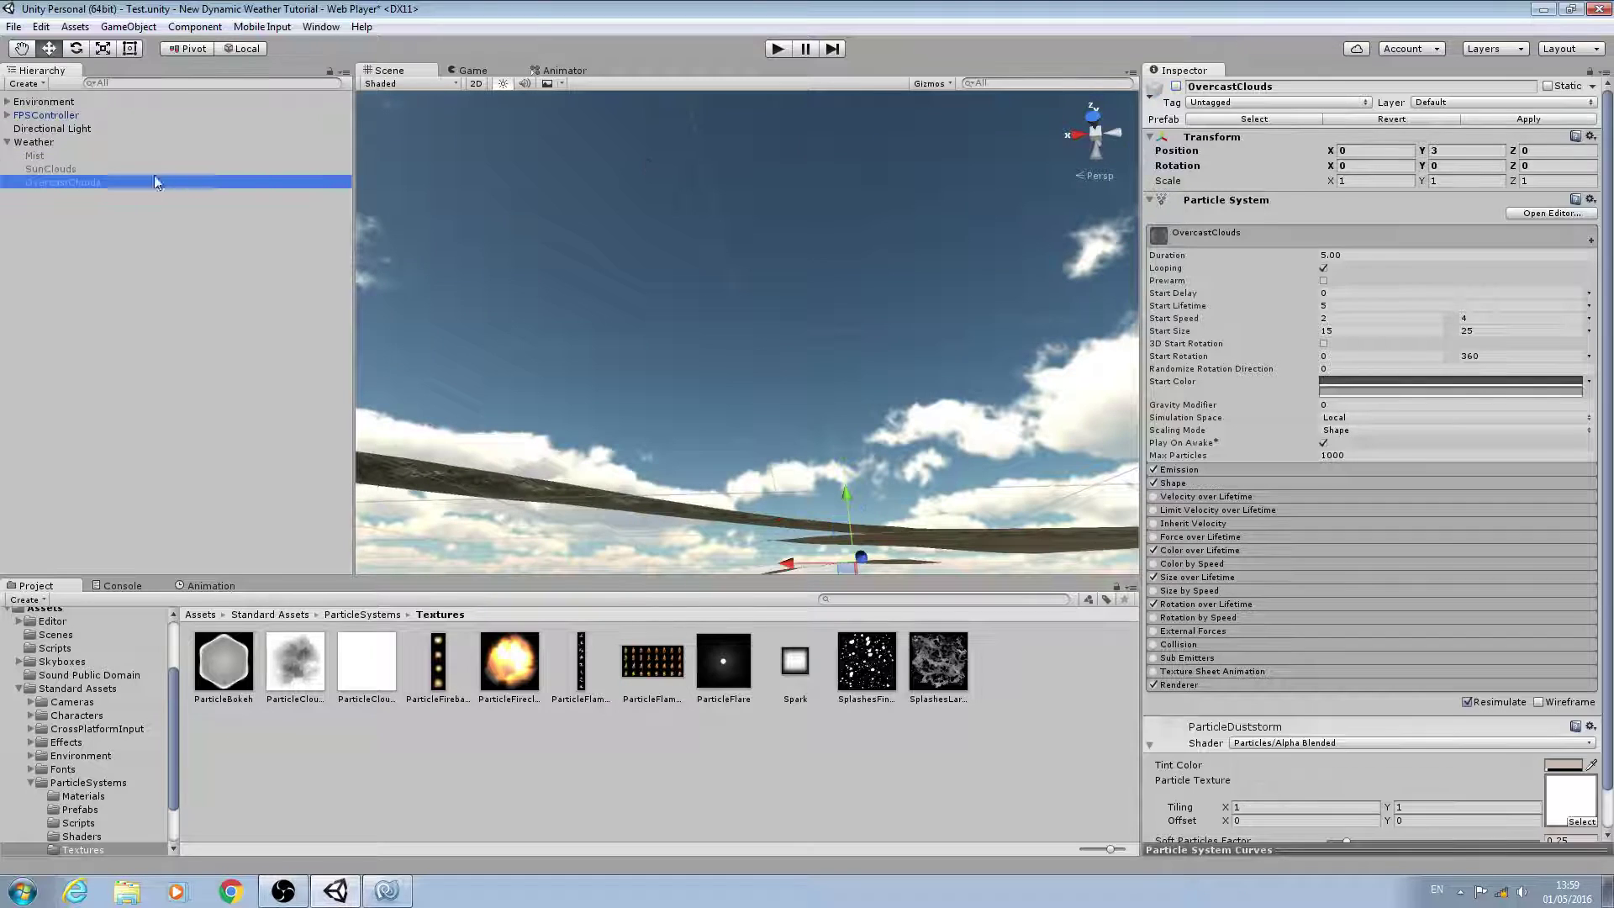
{"action": "left_click", "coordinate": [1176, 86]}
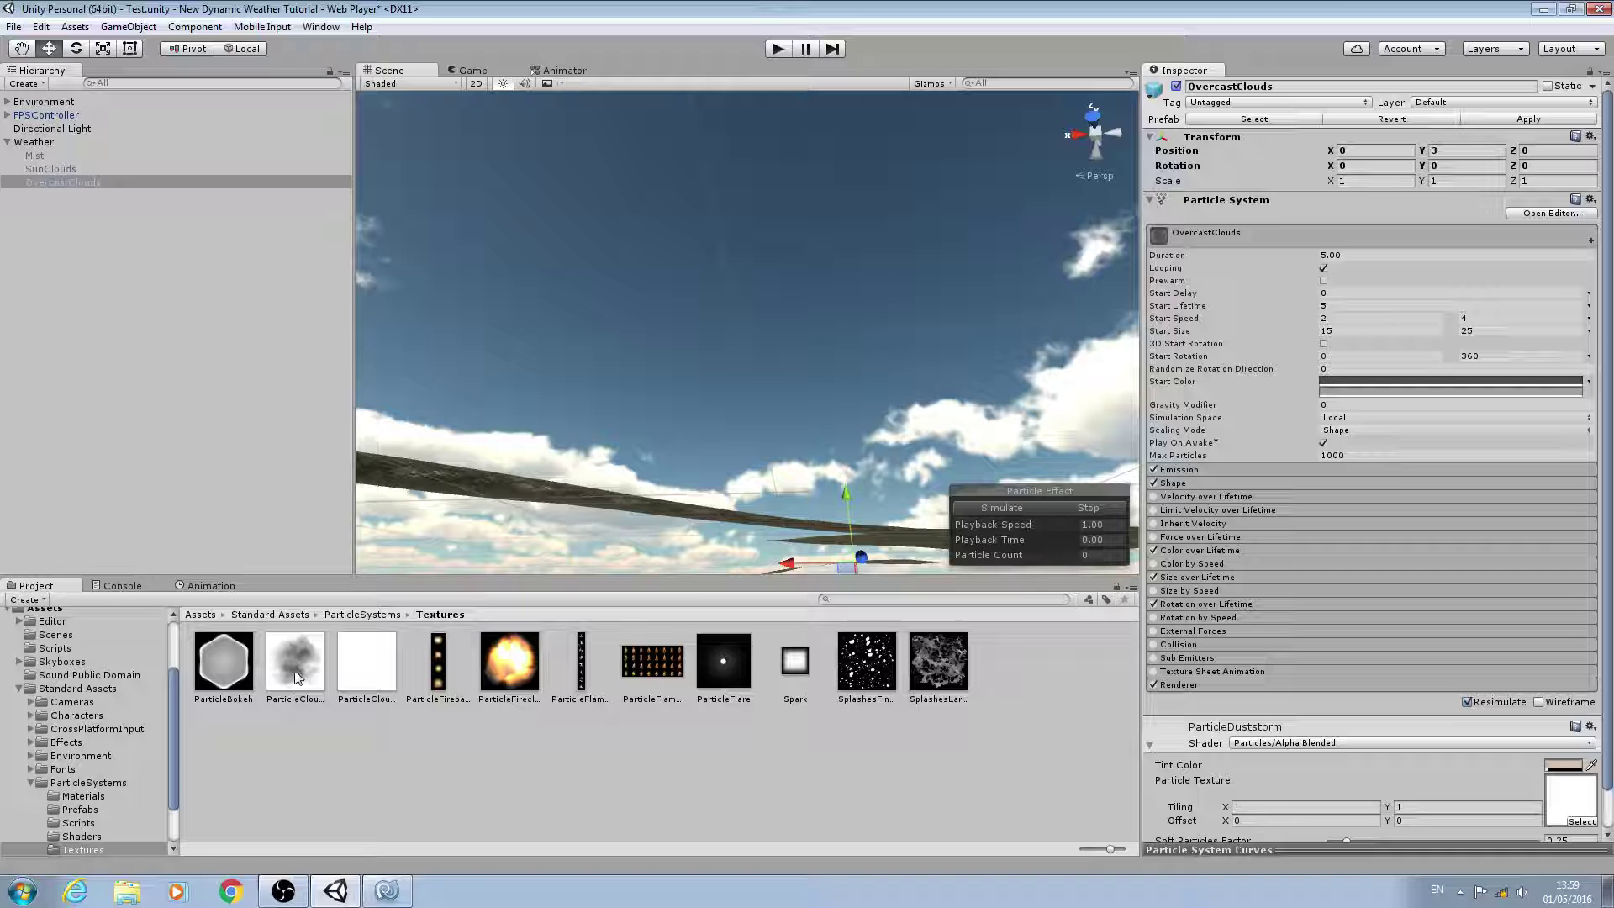
{"action": "left_click_drag", "start_coordinate": [928, 850], "coordinate": [1595, 813]}
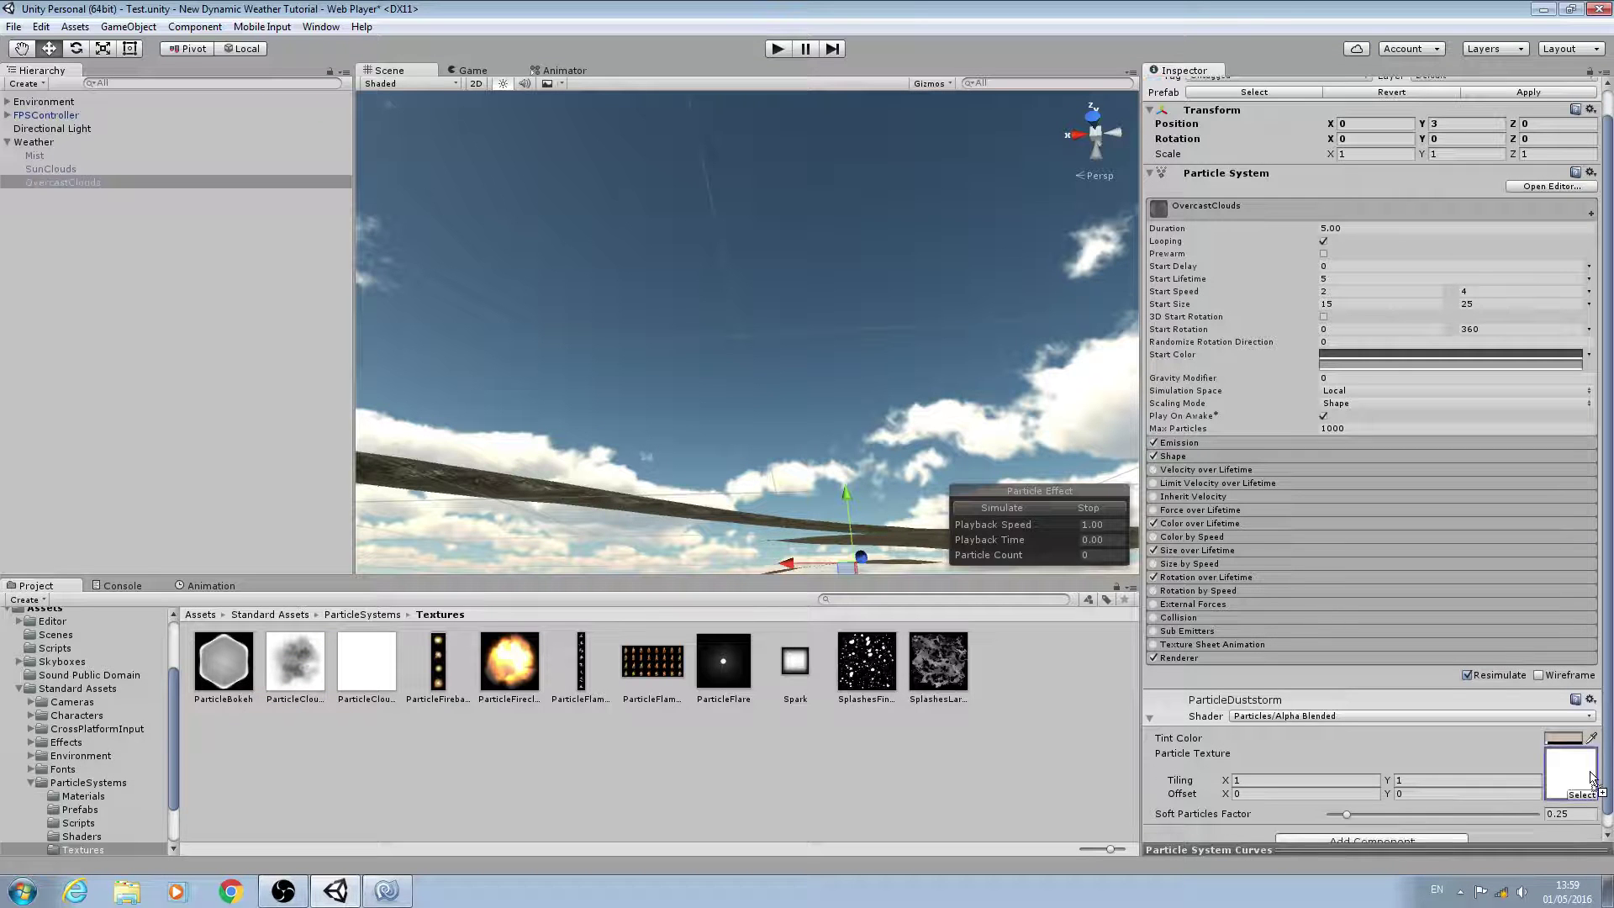
{"action": "right_click_drag", "start_coordinate": [1062, 384], "coordinate": [916, 407]}
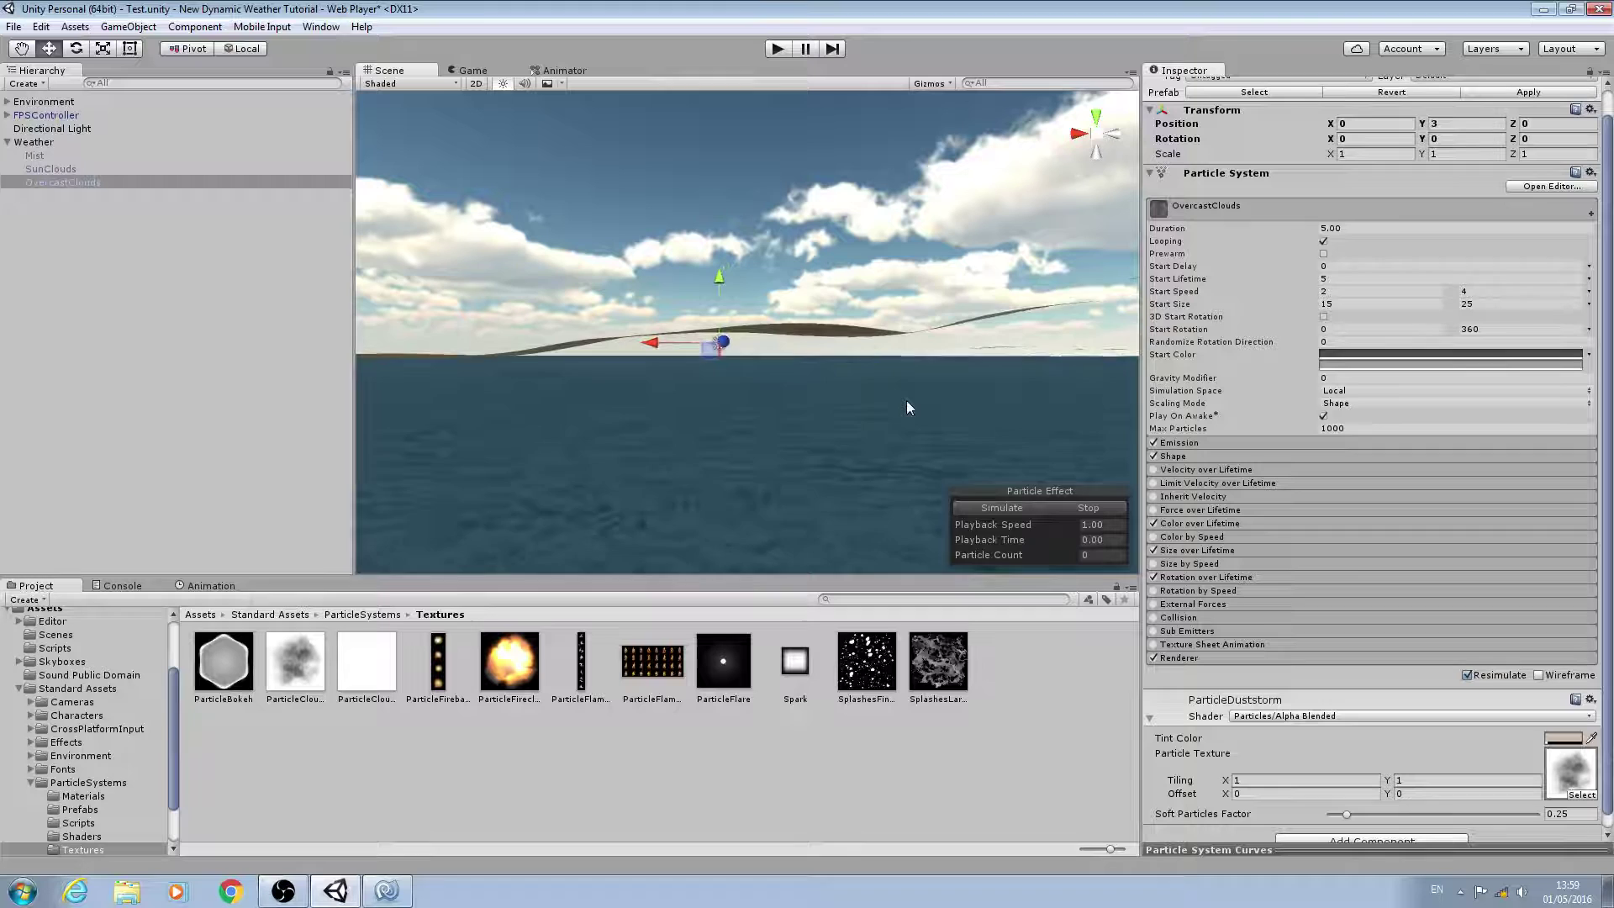
{"action": "scroll", "coordinate": [1165, 208], "scroll_direction": "up", "scroll_amount": 1}
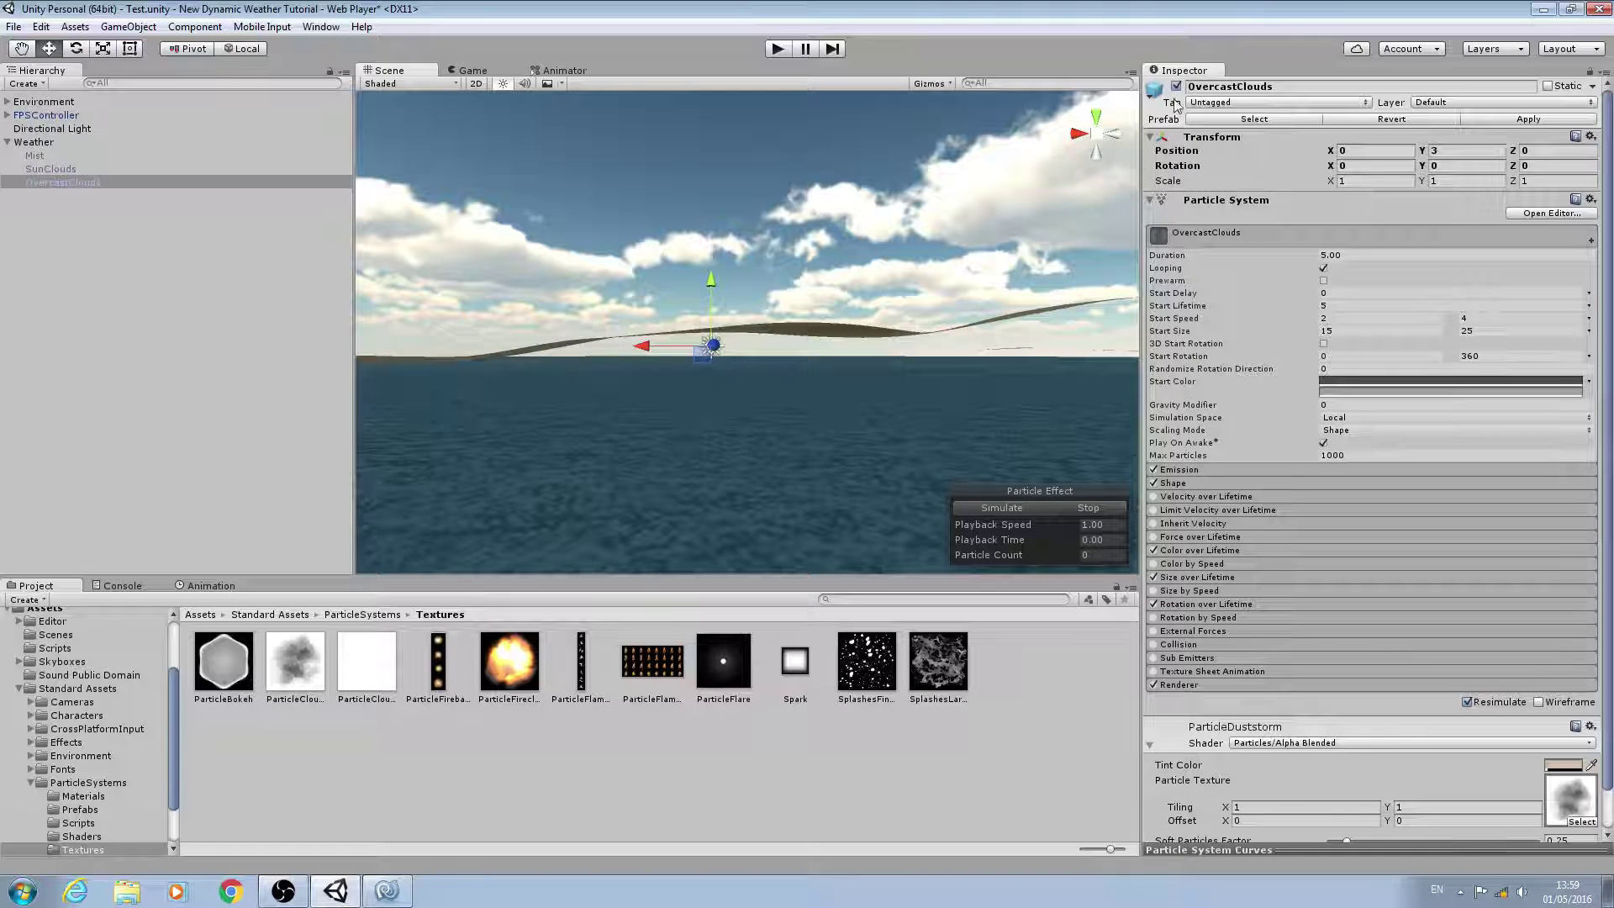
{"action": "right_click_drag", "start_coordinate": [931, 202], "coordinate": [915, 107]}
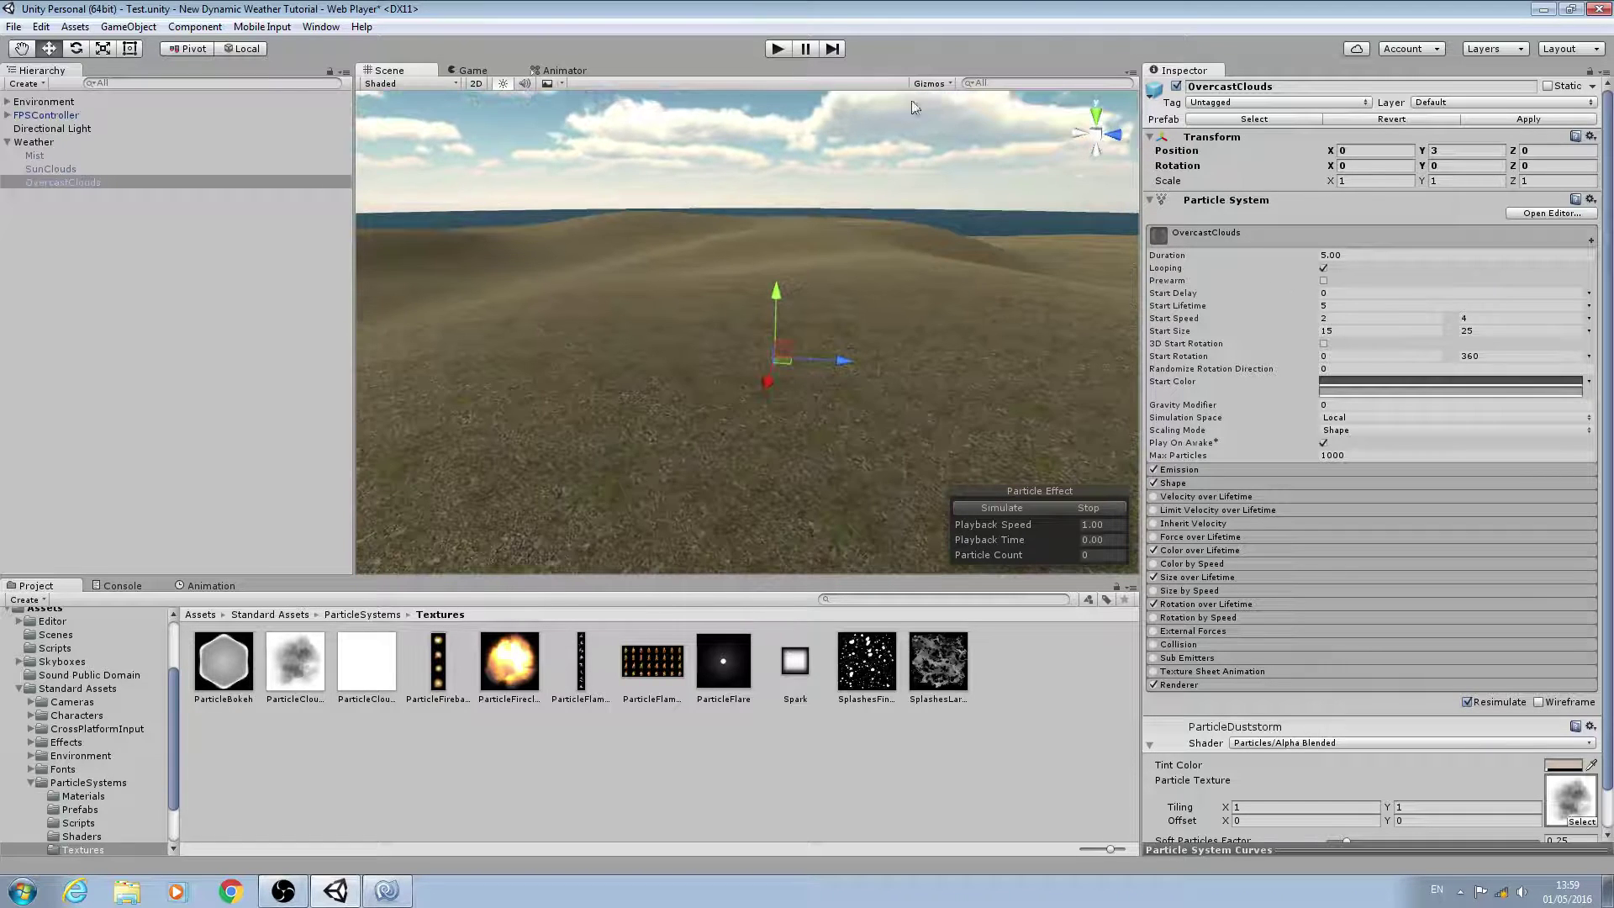
{"action": "left_click", "coordinate": [790, 48]}
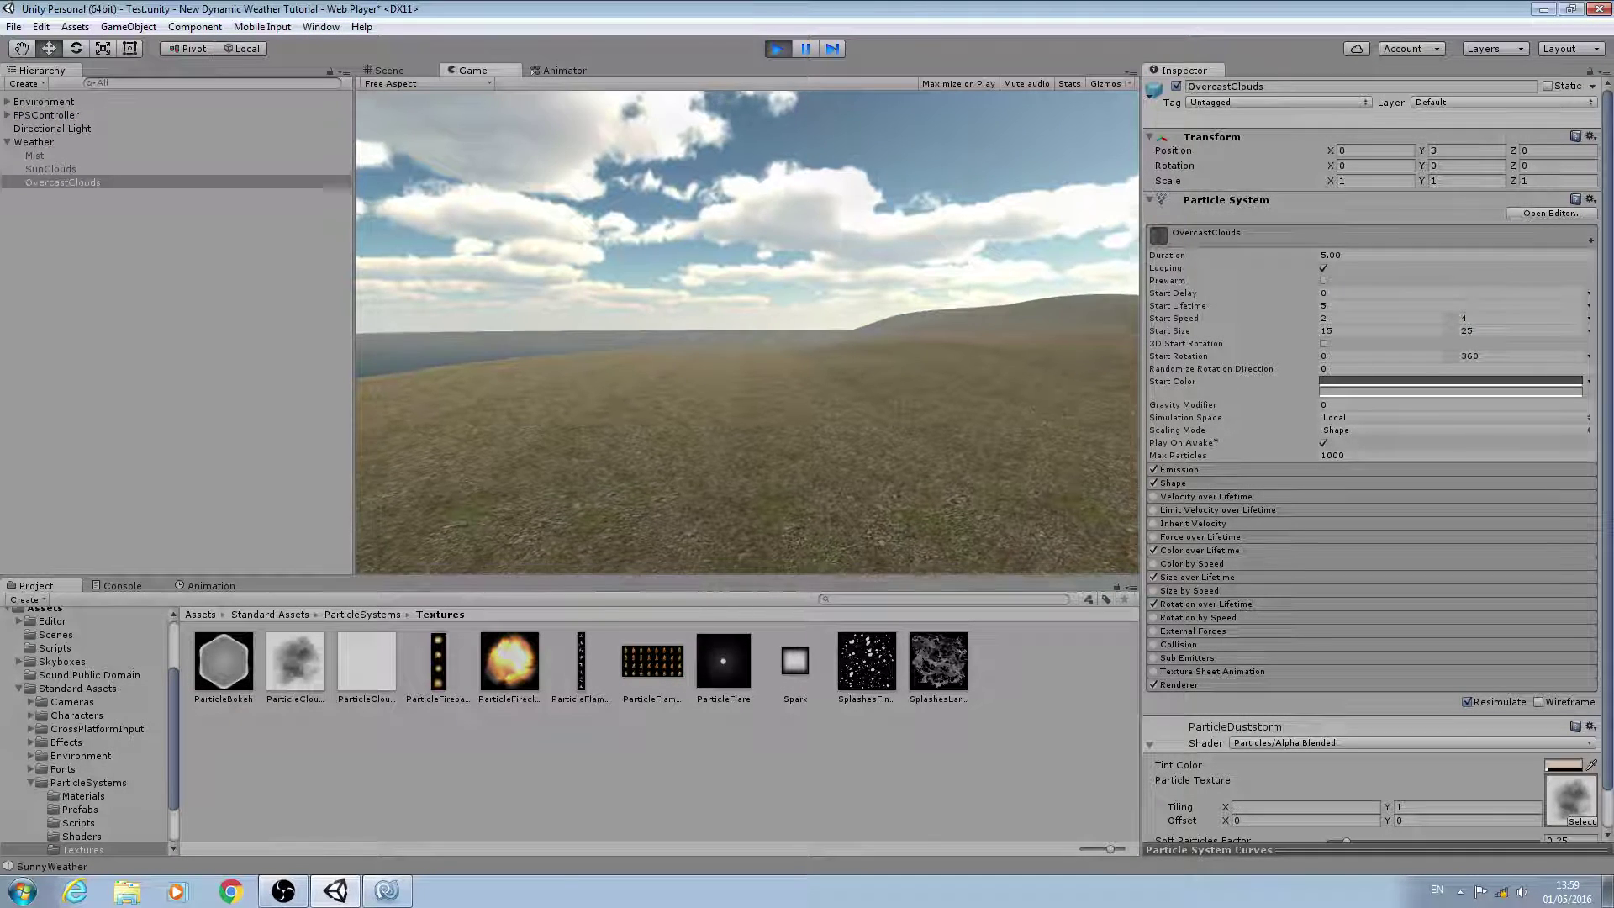
{"action": "left_click", "coordinate": [778, 48]}
{"action": "left_click_drag", "start_coordinate": [714, 258], "coordinate": [361, 827], "text": "alt"}
{"action": "left_click", "coordinate": [219, 141]}
{"action": "left_click", "coordinate": [178, 181]}
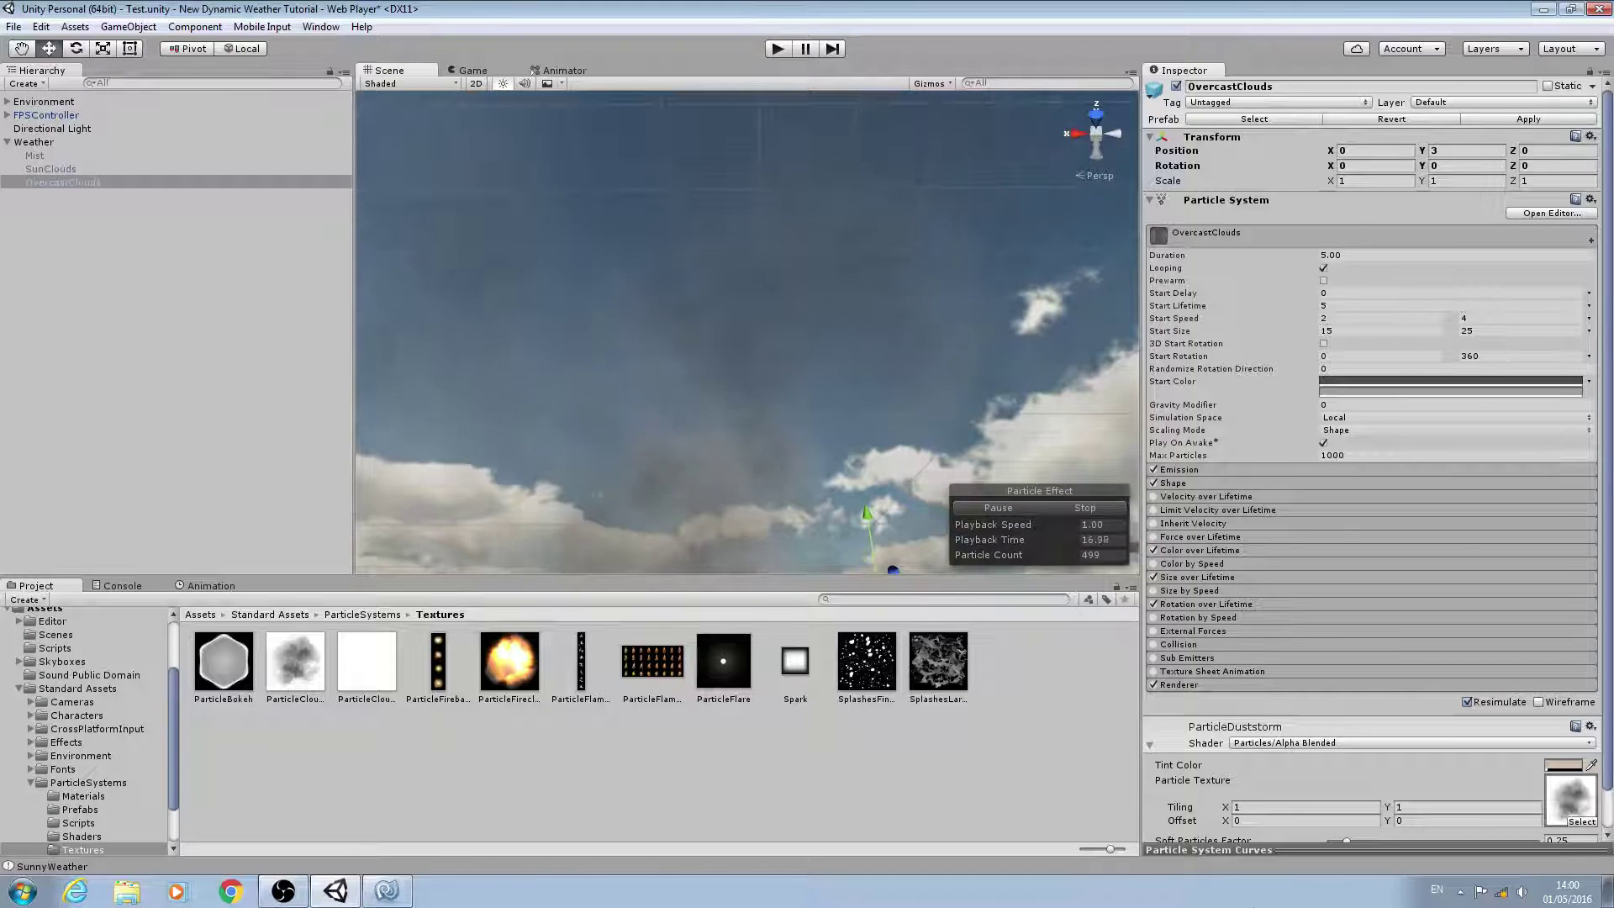
Step: Set OvercastClouds' Simulation Space to World and its Shape box to 150, 5, 150
{"action": "left_click", "coordinate": [1376, 416]}
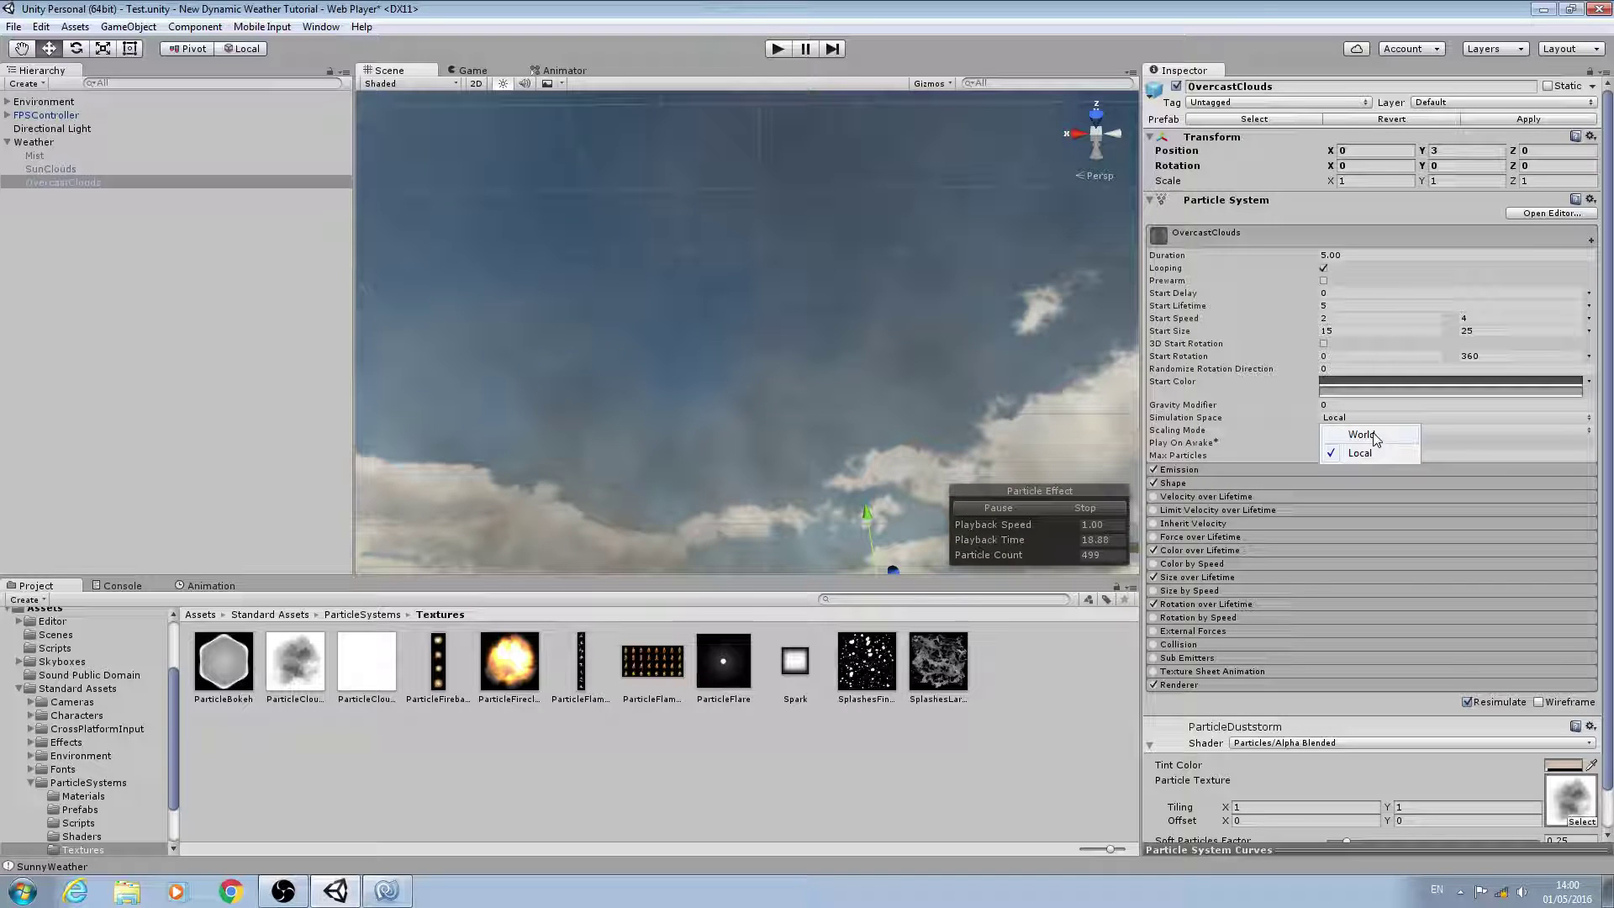
{"action": "left_click", "coordinate": [1361, 435]}
{"action": "left_click", "coordinate": [1174, 484]}
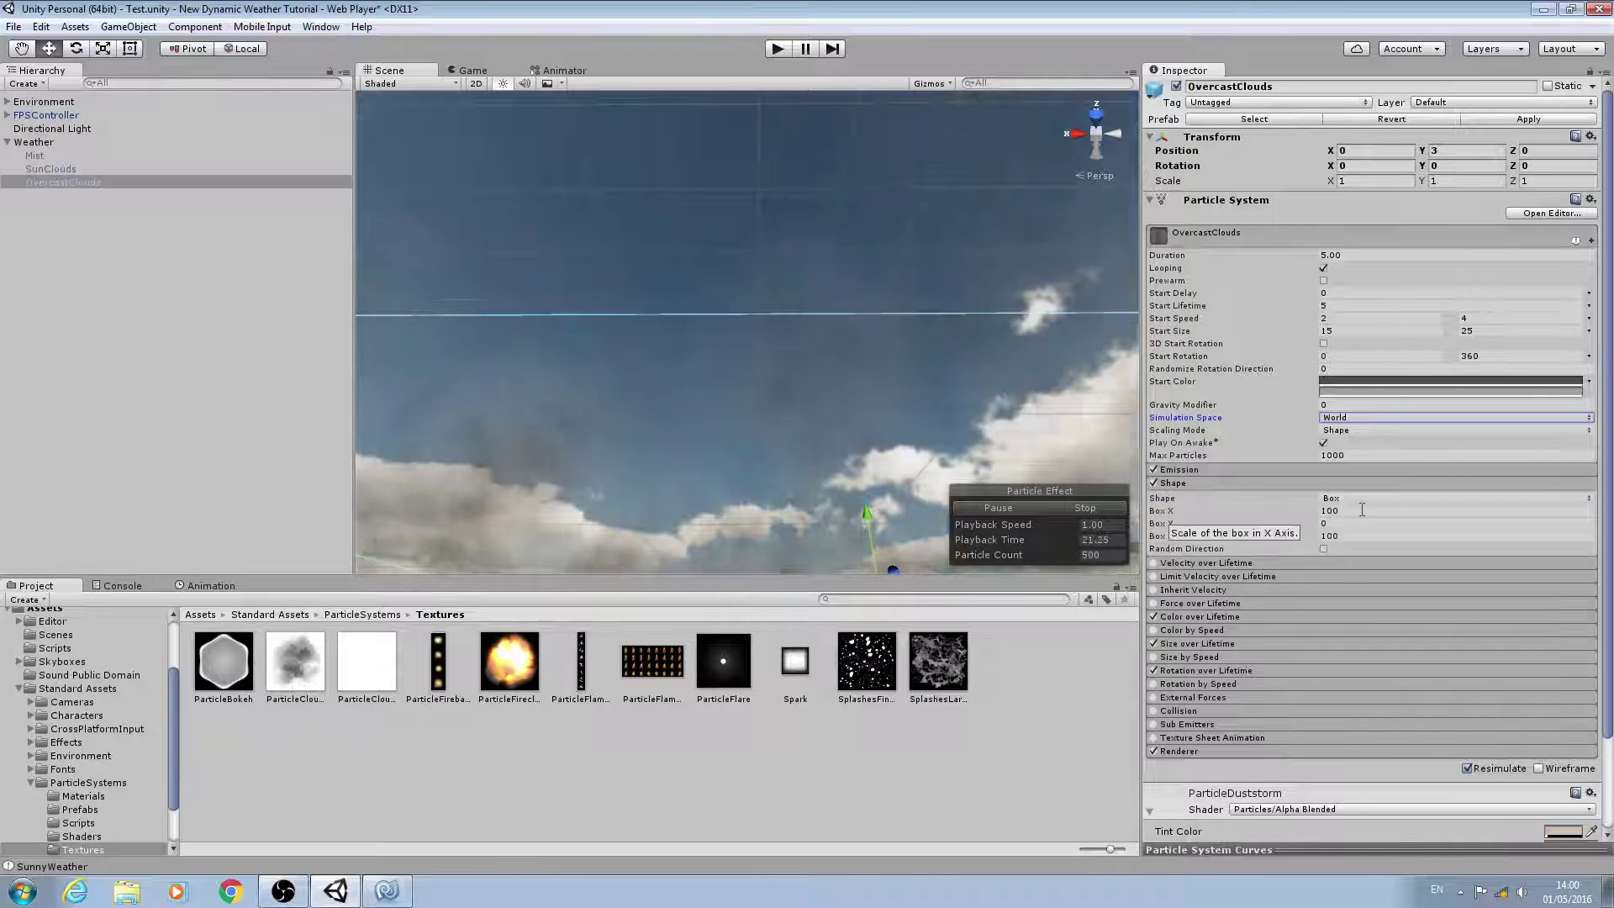
{"action": "type", "text": "15"}
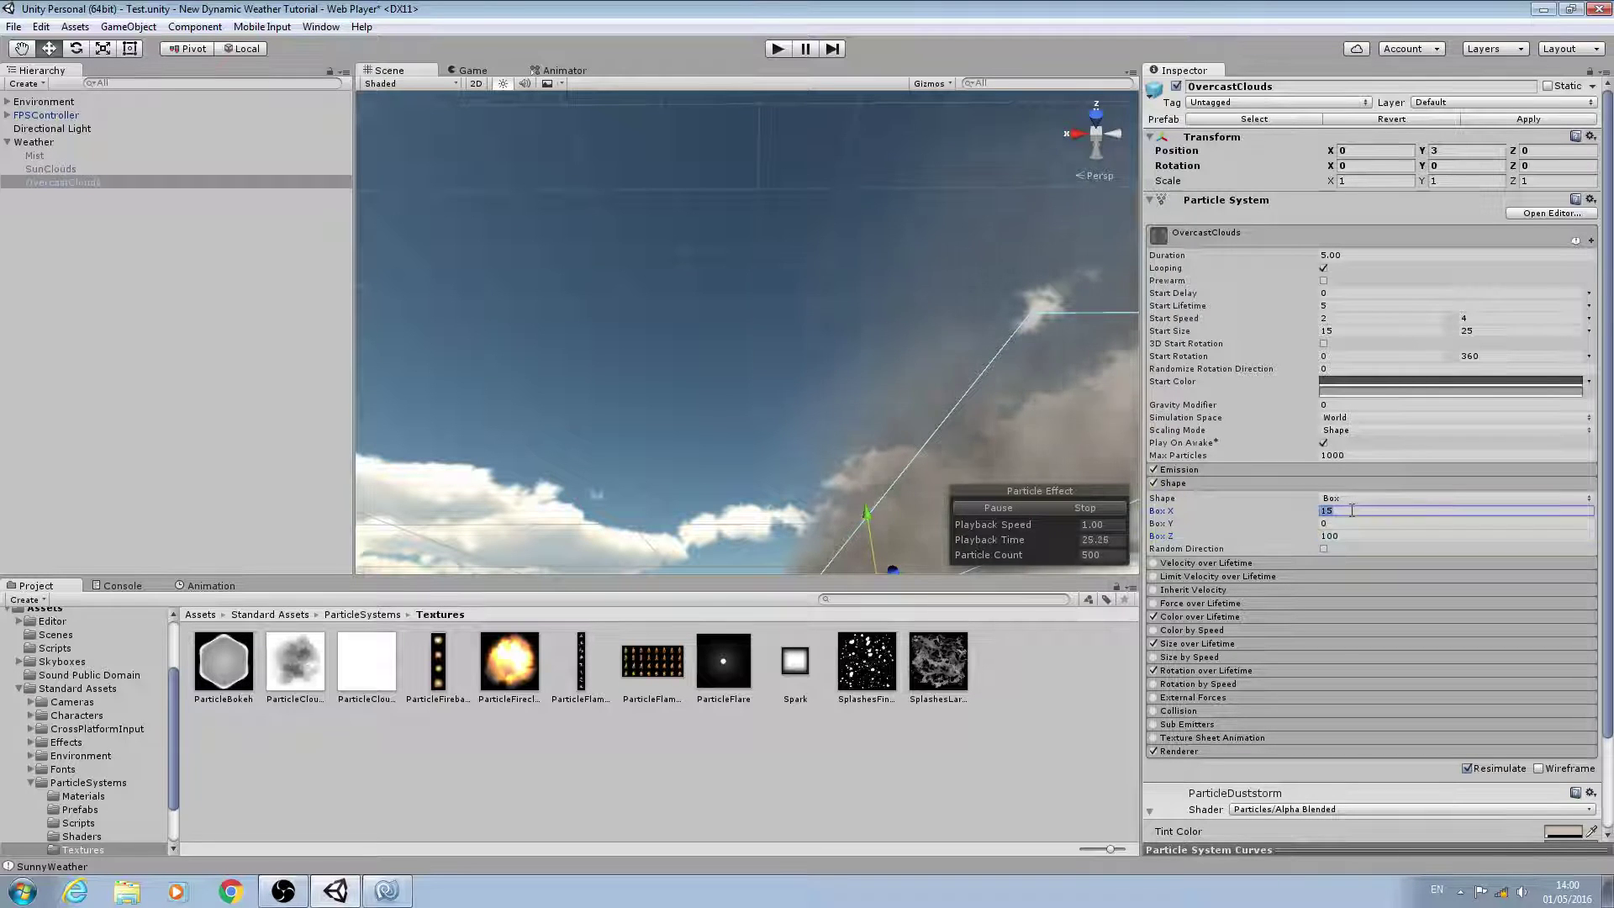
{"action": "type", "text": "0"}
{"action": "type", "text": "1"}
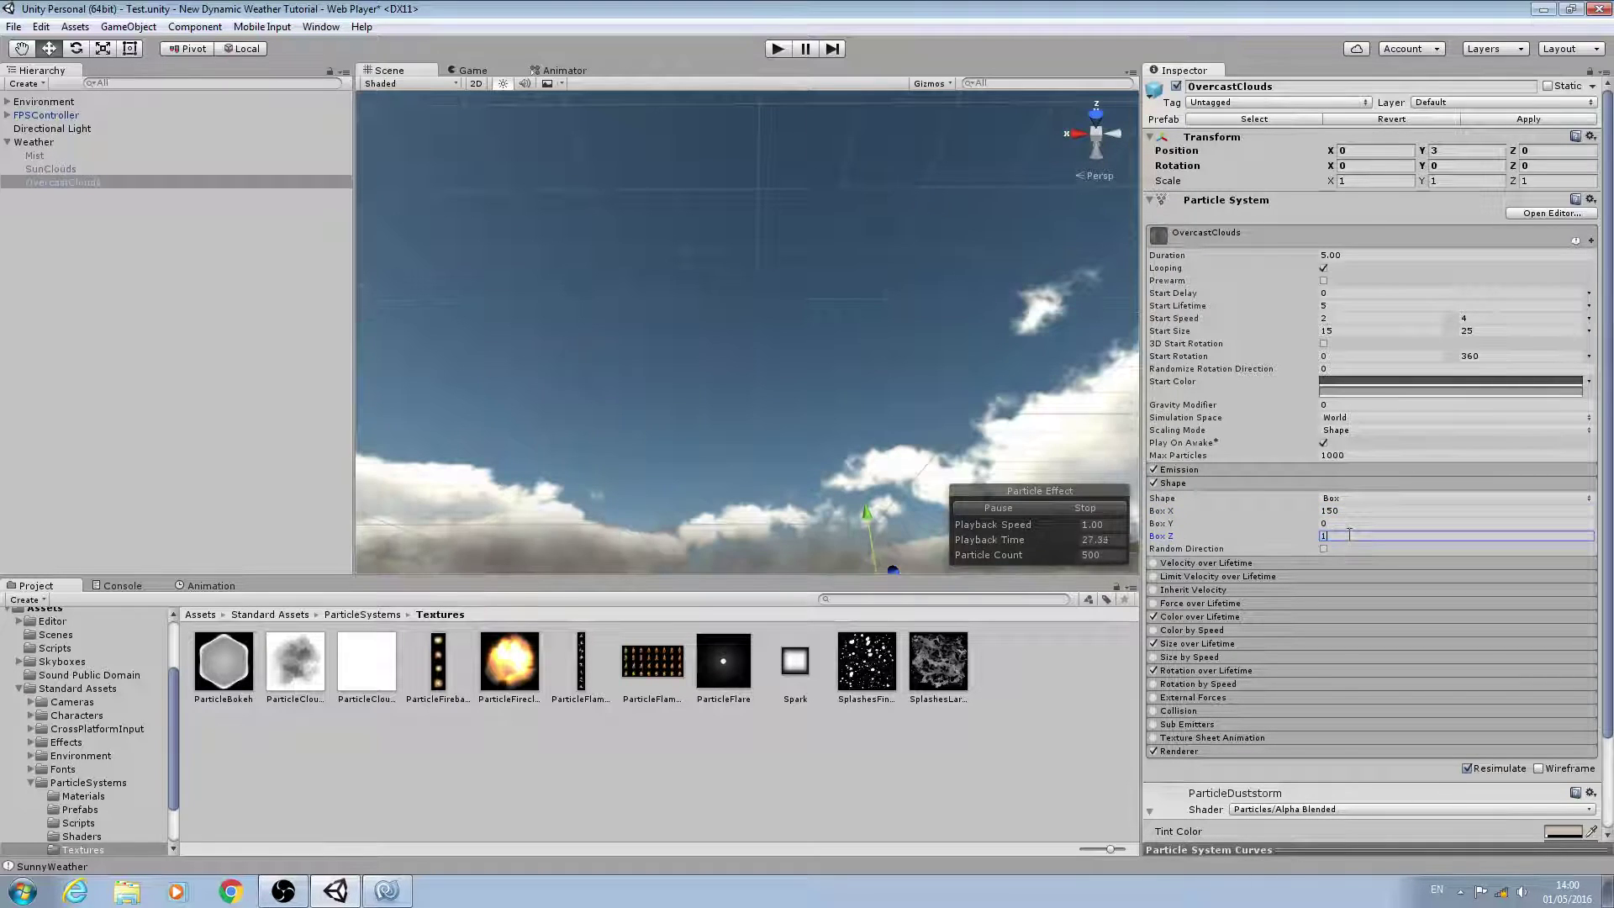
{"action": "type", "text": "50"}
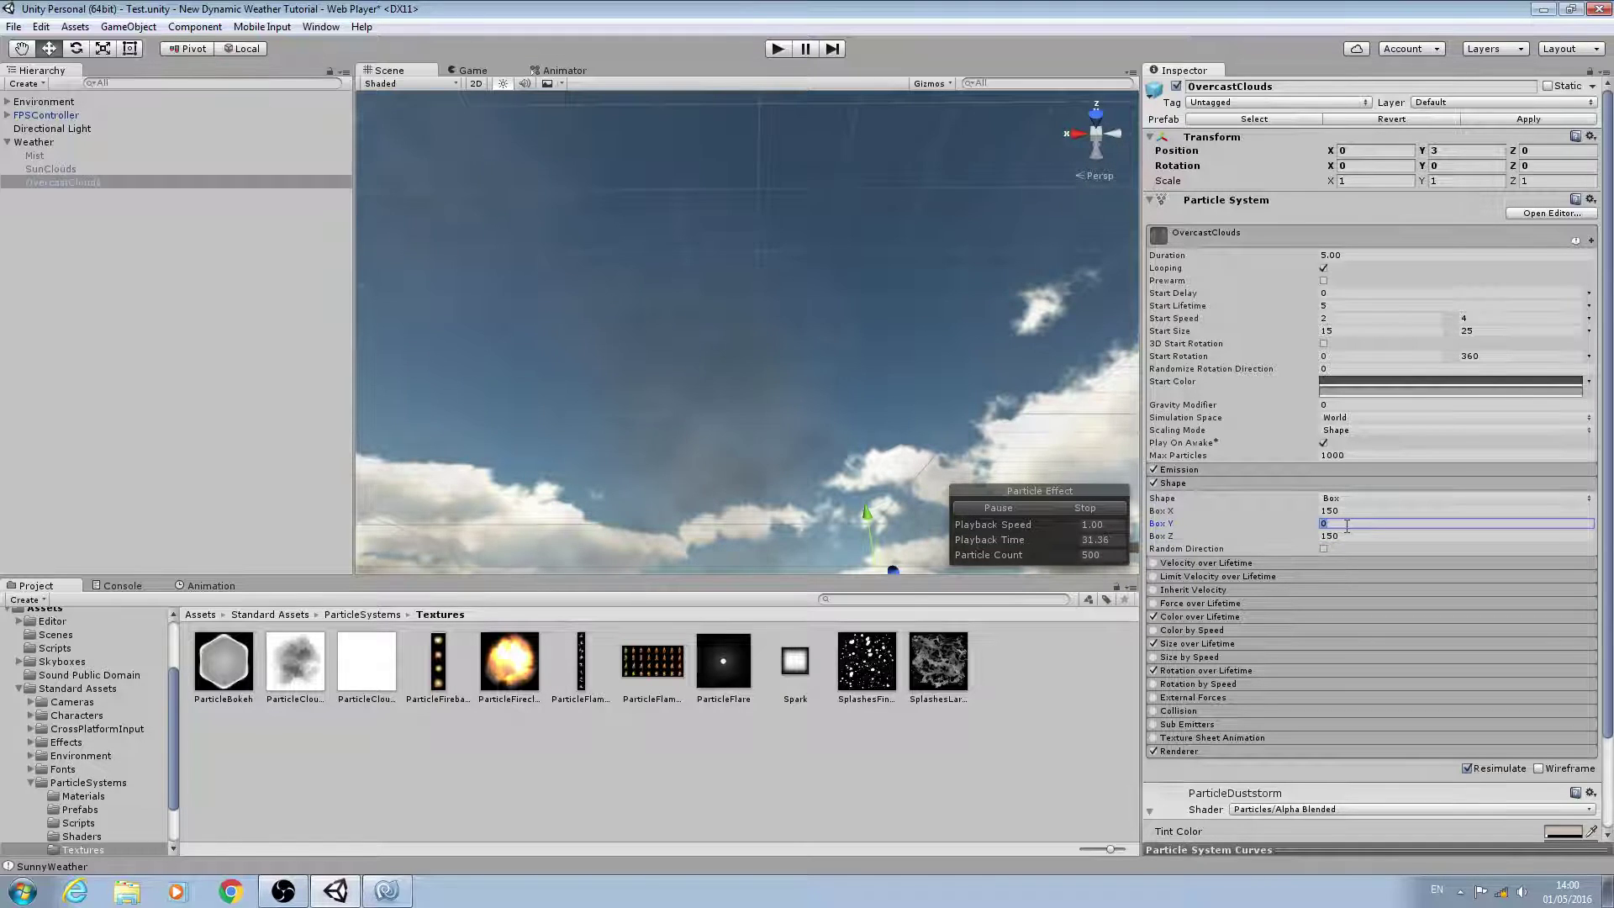
{"action": "type", "text": "5"}
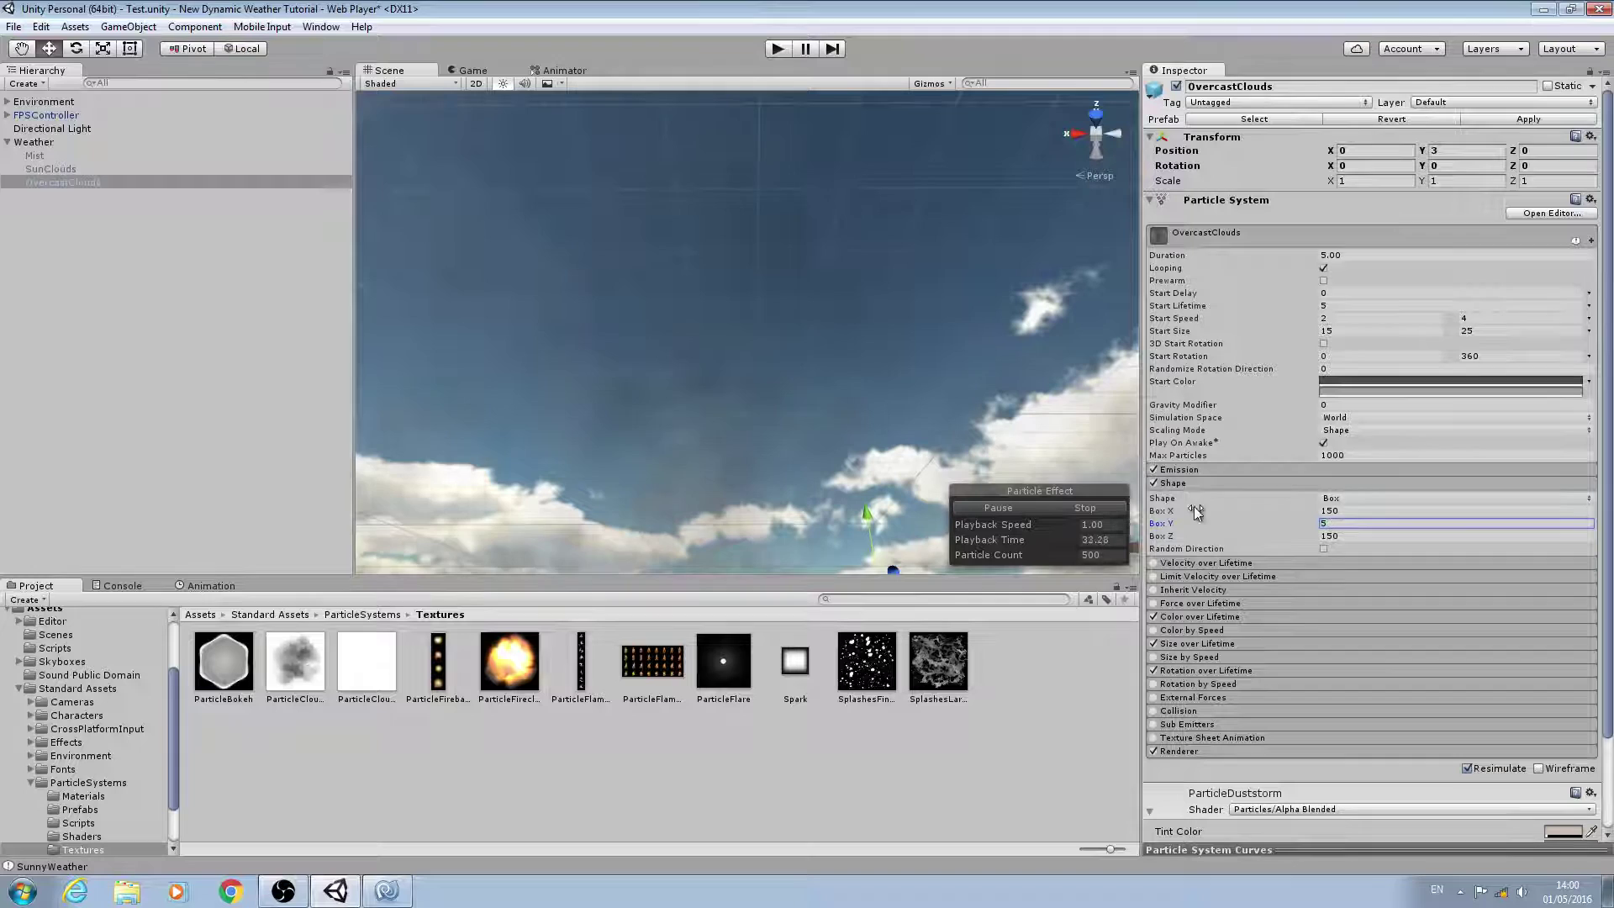
{"action": "left_click_drag", "start_coordinate": [1035, 388], "coordinate": [974, 383], "text": "alt"}
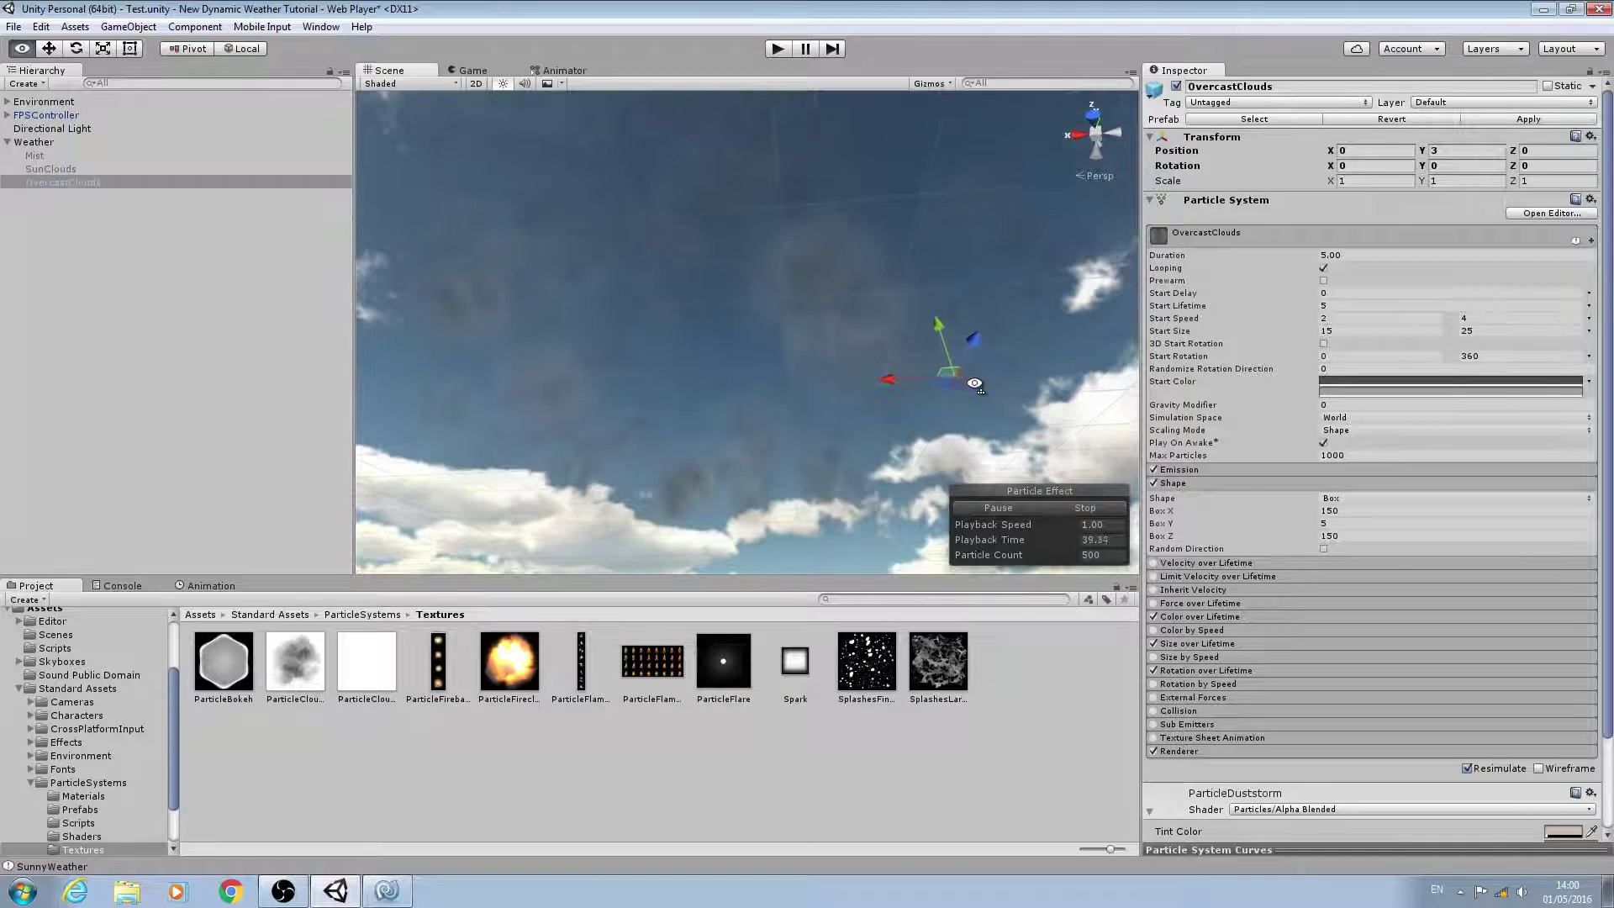
Step: Set OvercastClouds Max Particles to 5000 and expand its Emission module
{"action": "left_click", "coordinate": [1366, 457]}
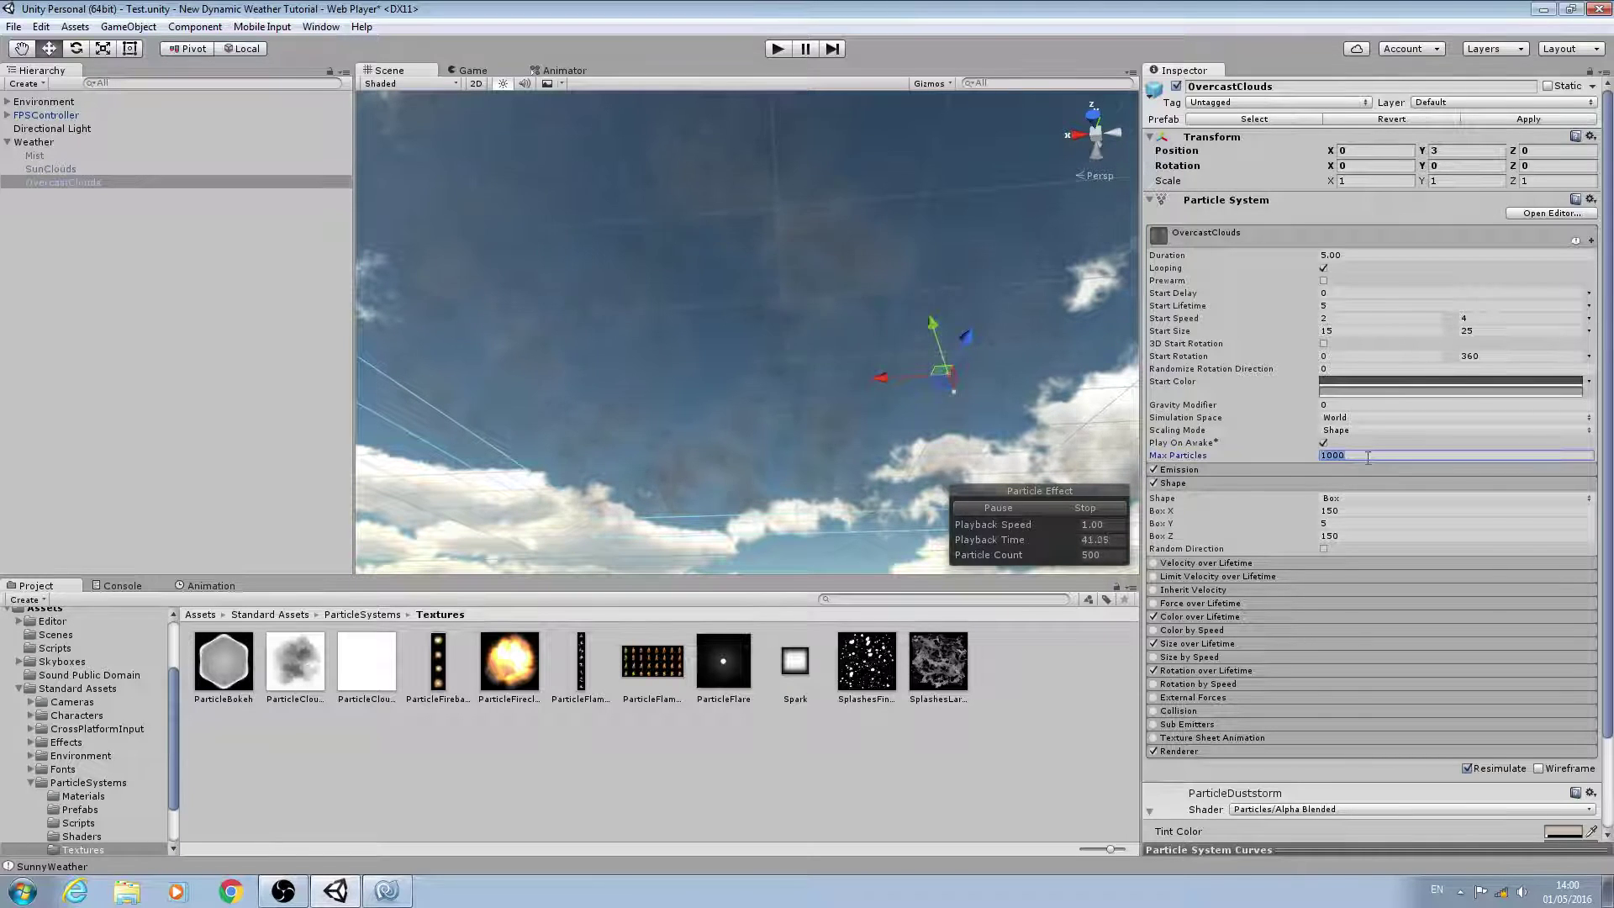
{"action": "type", "text": "20"}
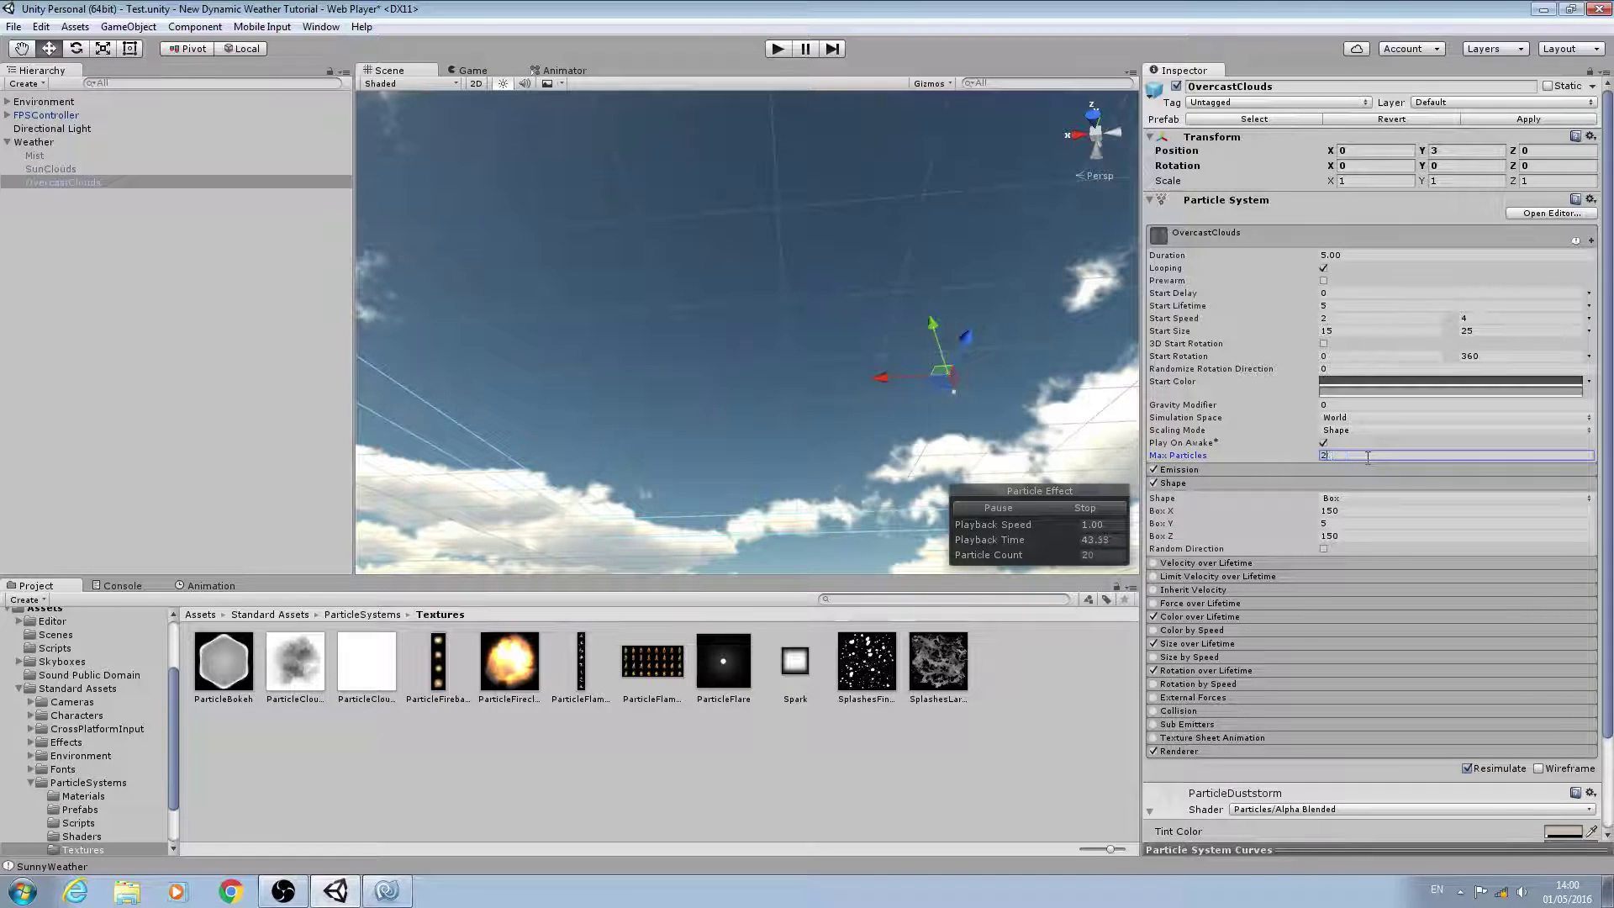
{"action": "type", "text": "00"}
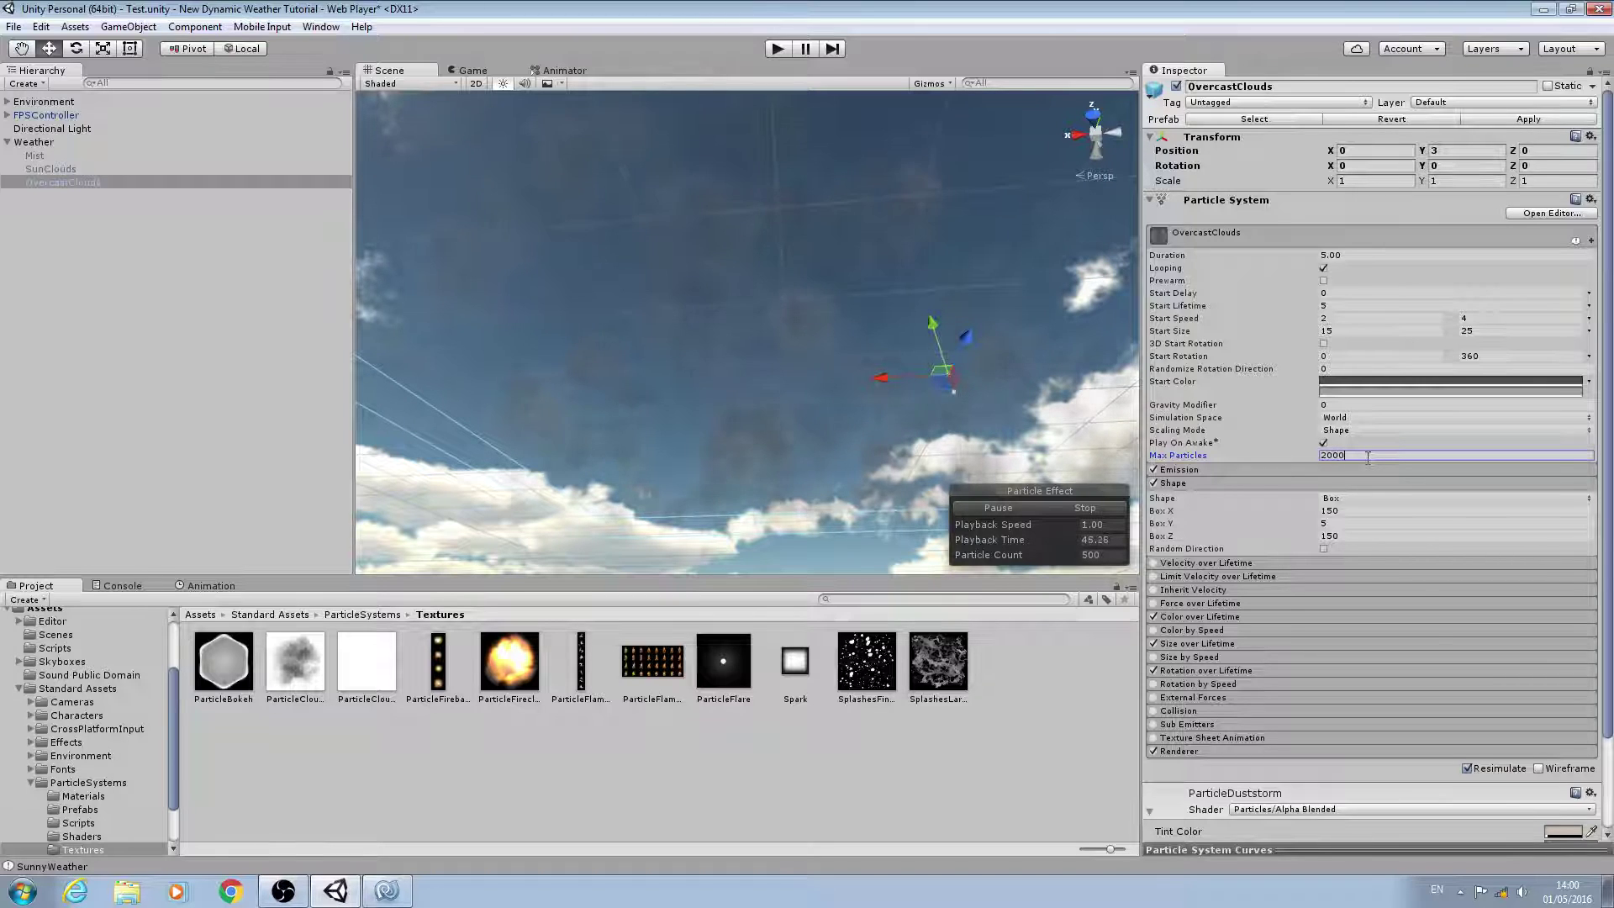
{"action": "key", "text": "BackSpace"}
{"action": "key", "text": "BackSpace"}
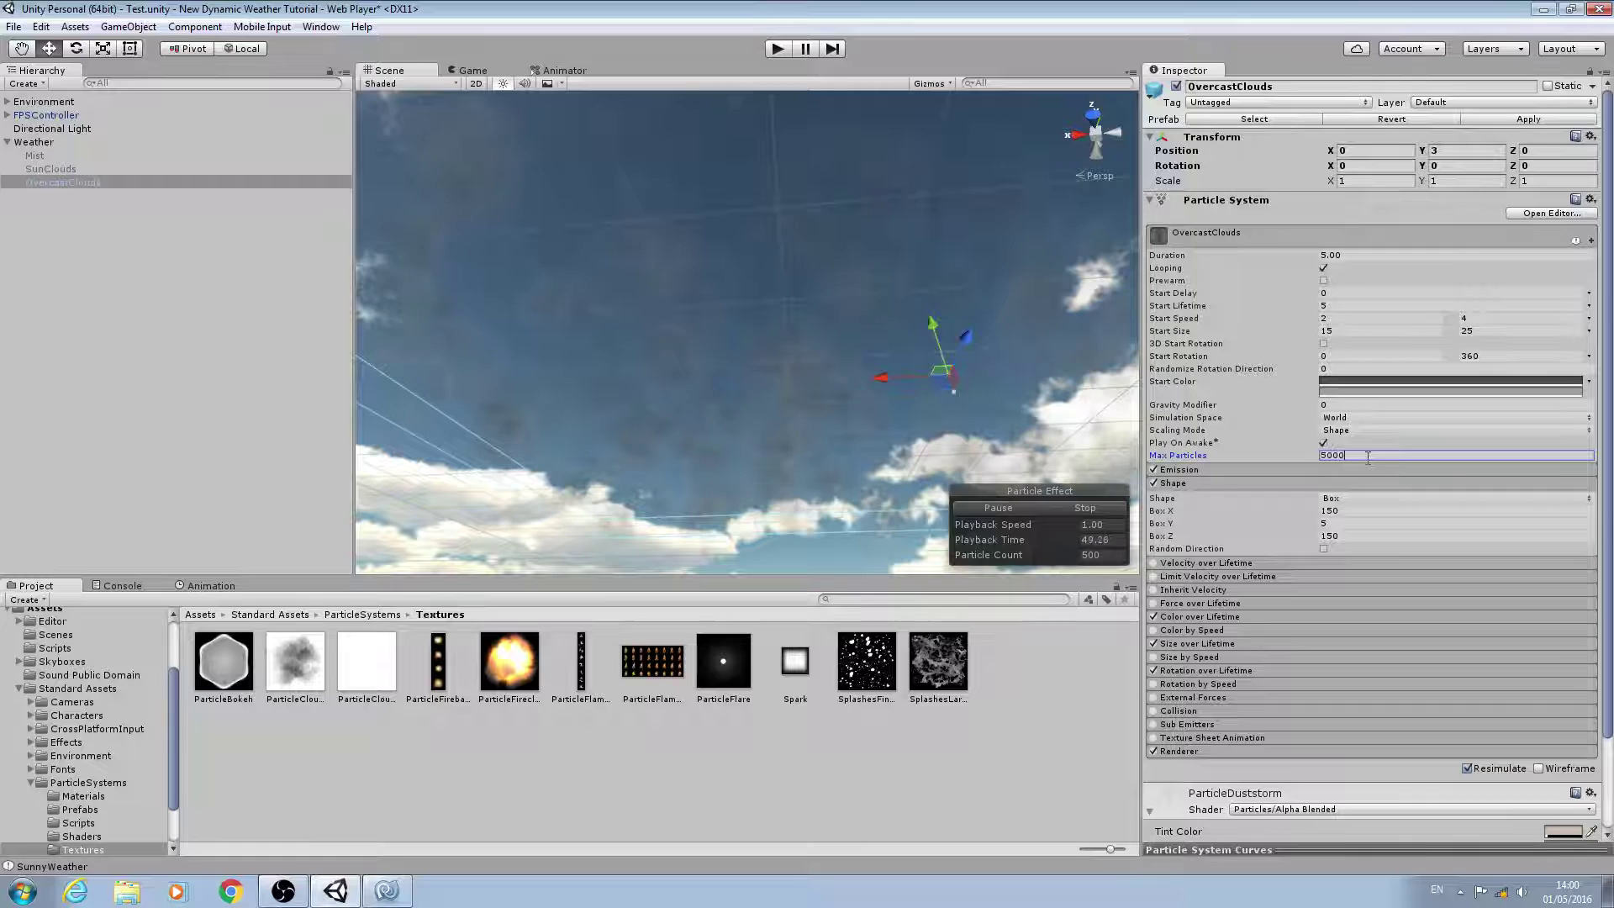
{"action": "left_click_drag", "start_coordinate": [845, 330], "coordinate": [933, 483], "text": "alt"}
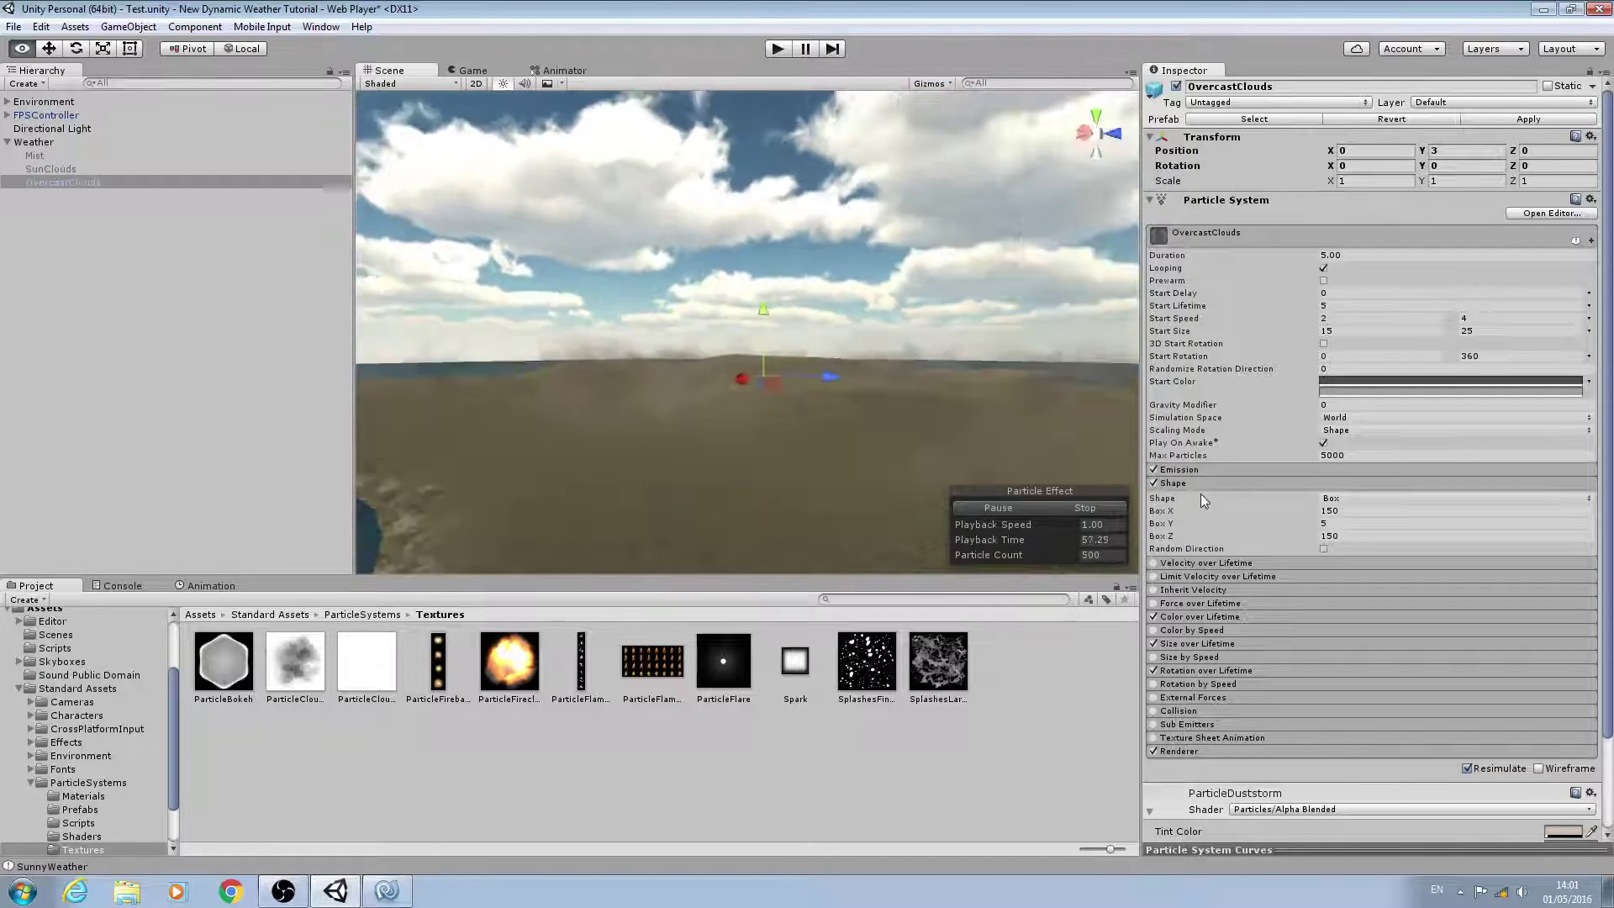
{"action": "left_click_drag", "start_coordinate": [1306, 486], "coordinate": [1447, 277], "text": "alt"}
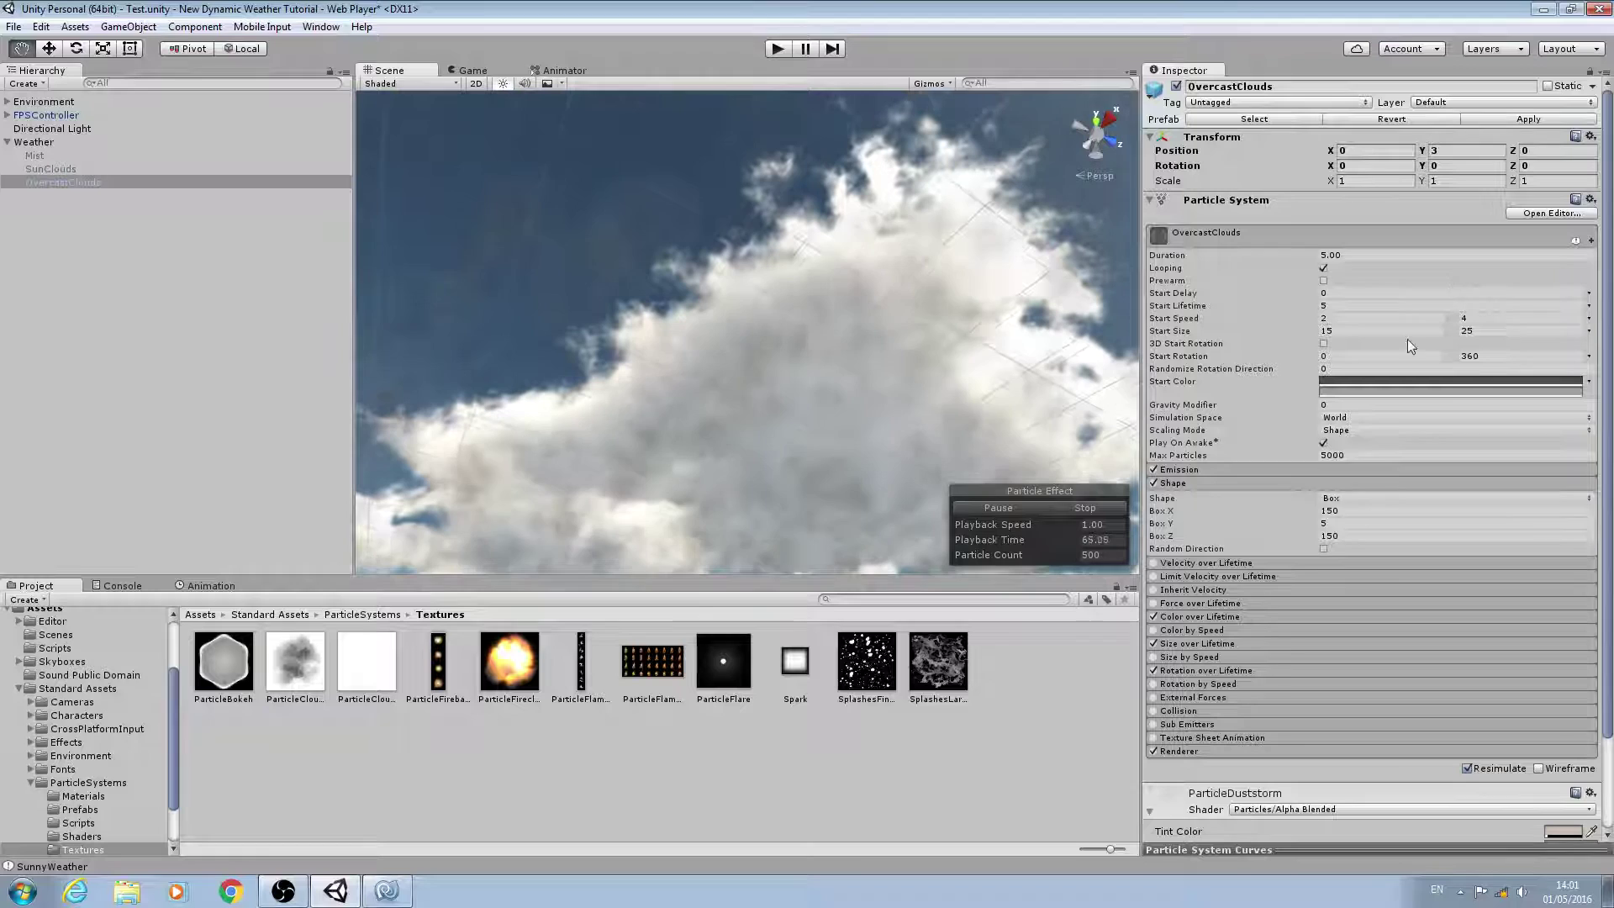
{"action": "left_click", "coordinate": [1235, 471]}
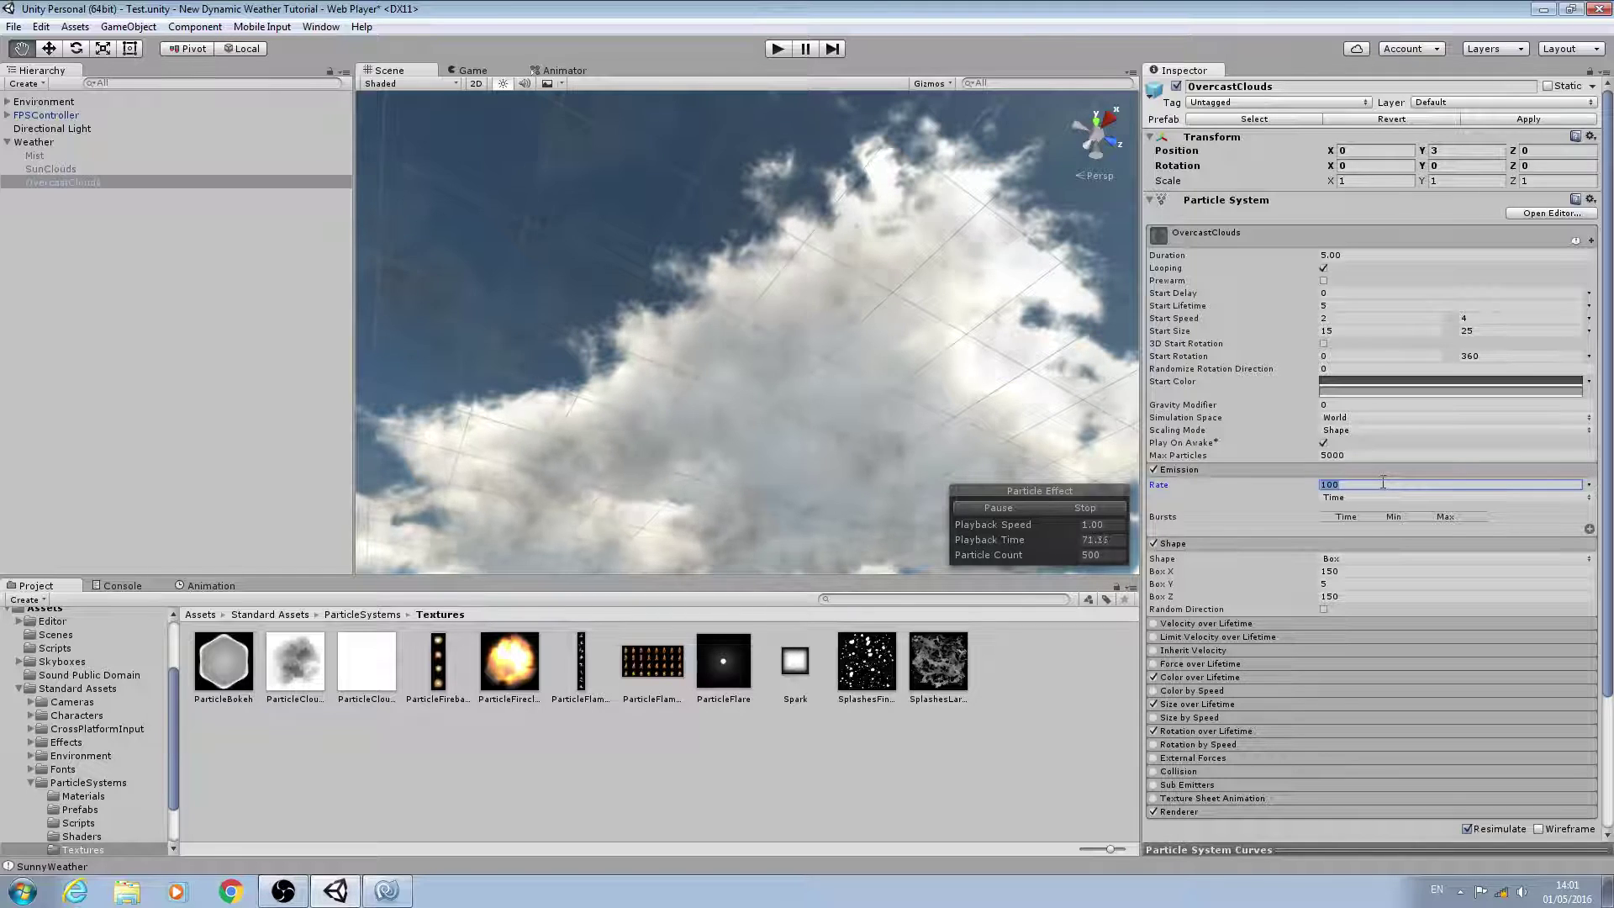
Step: Raise the OvercastClouds emission rate to 300, then 500, checking the denser clouds
{"action": "left_click", "coordinate": [1383, 483]}
{"action": "type", "text": "300"}
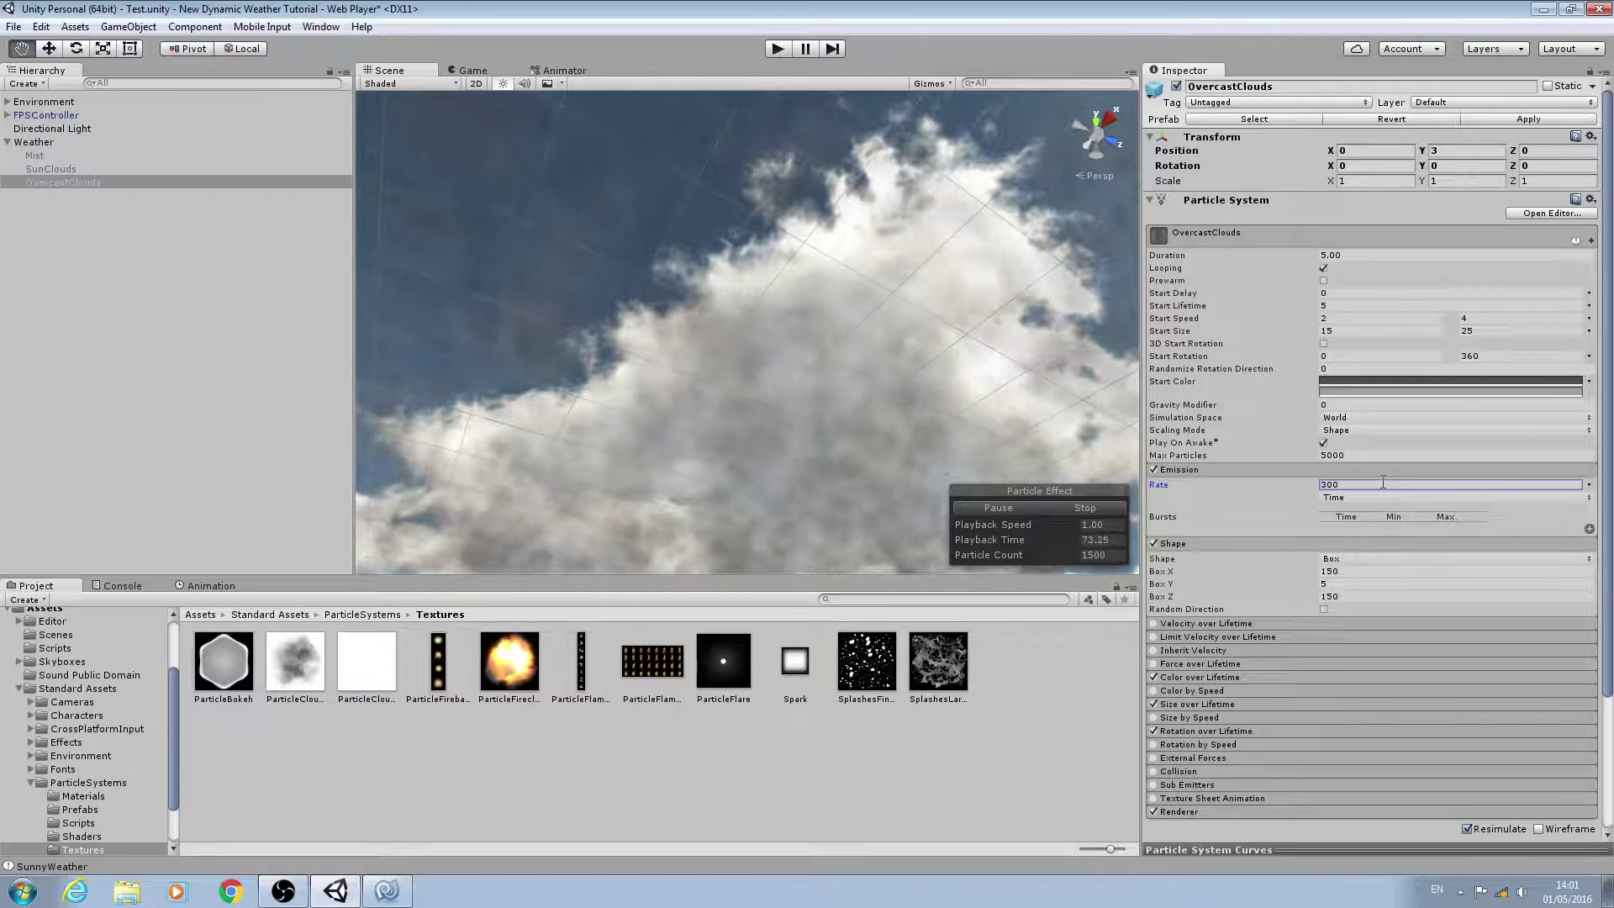
{"action": "left_click_drag", "start_coordinate": [868, 242], "coordinate": [791, 229], "text": "alt"}
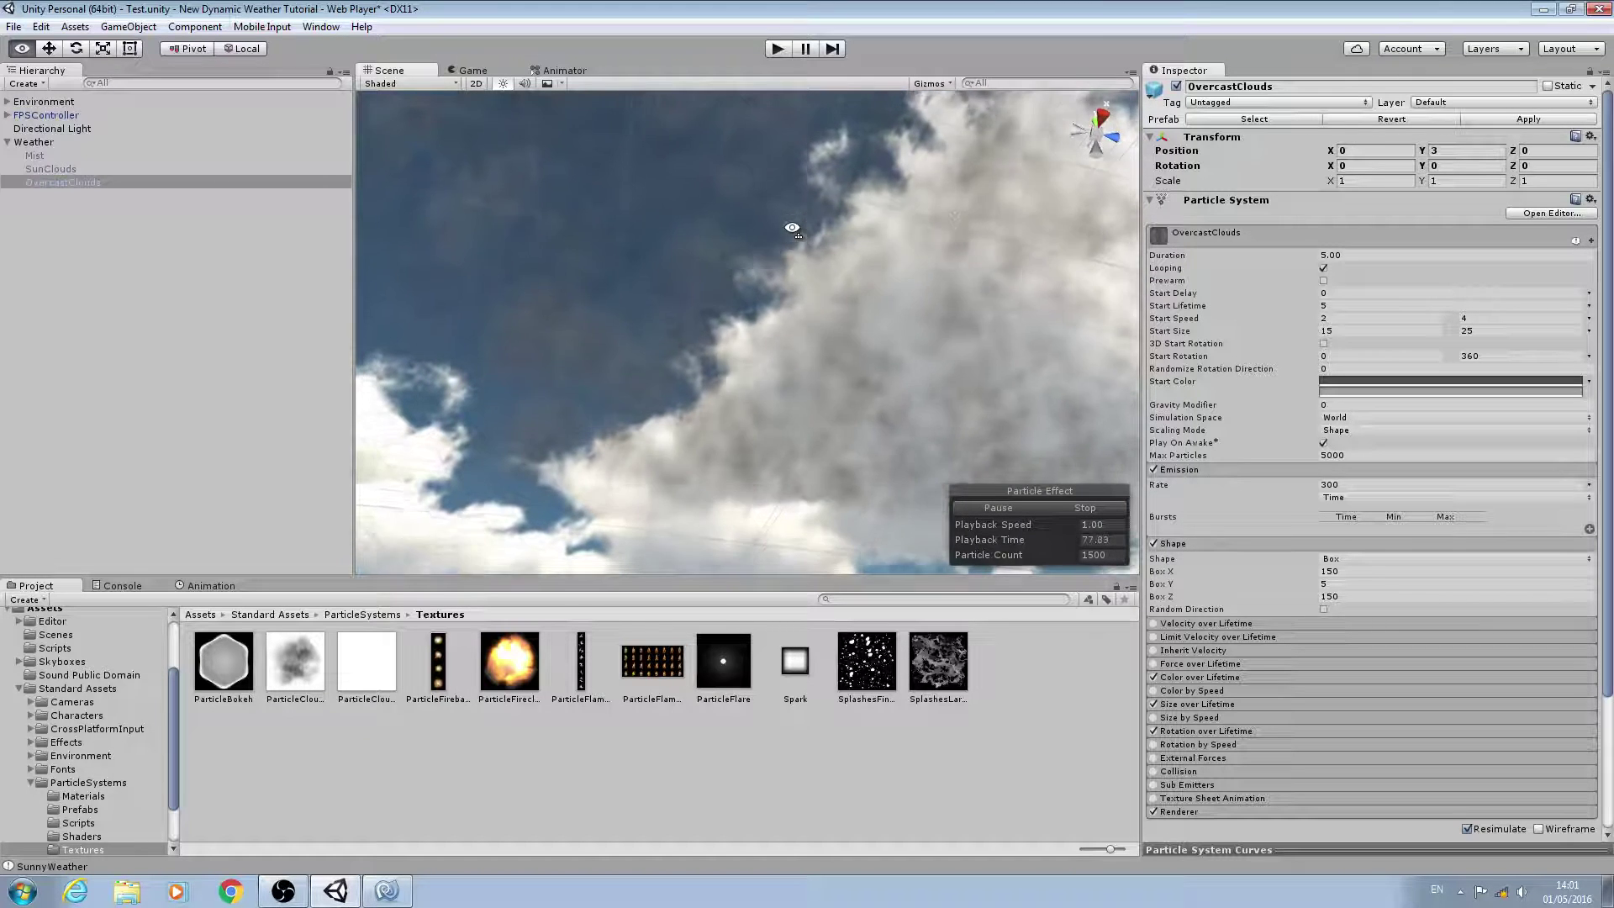
{"action": "left_click", "coordinate": [1358, 487]}
{"action": "type", "text": "500"}
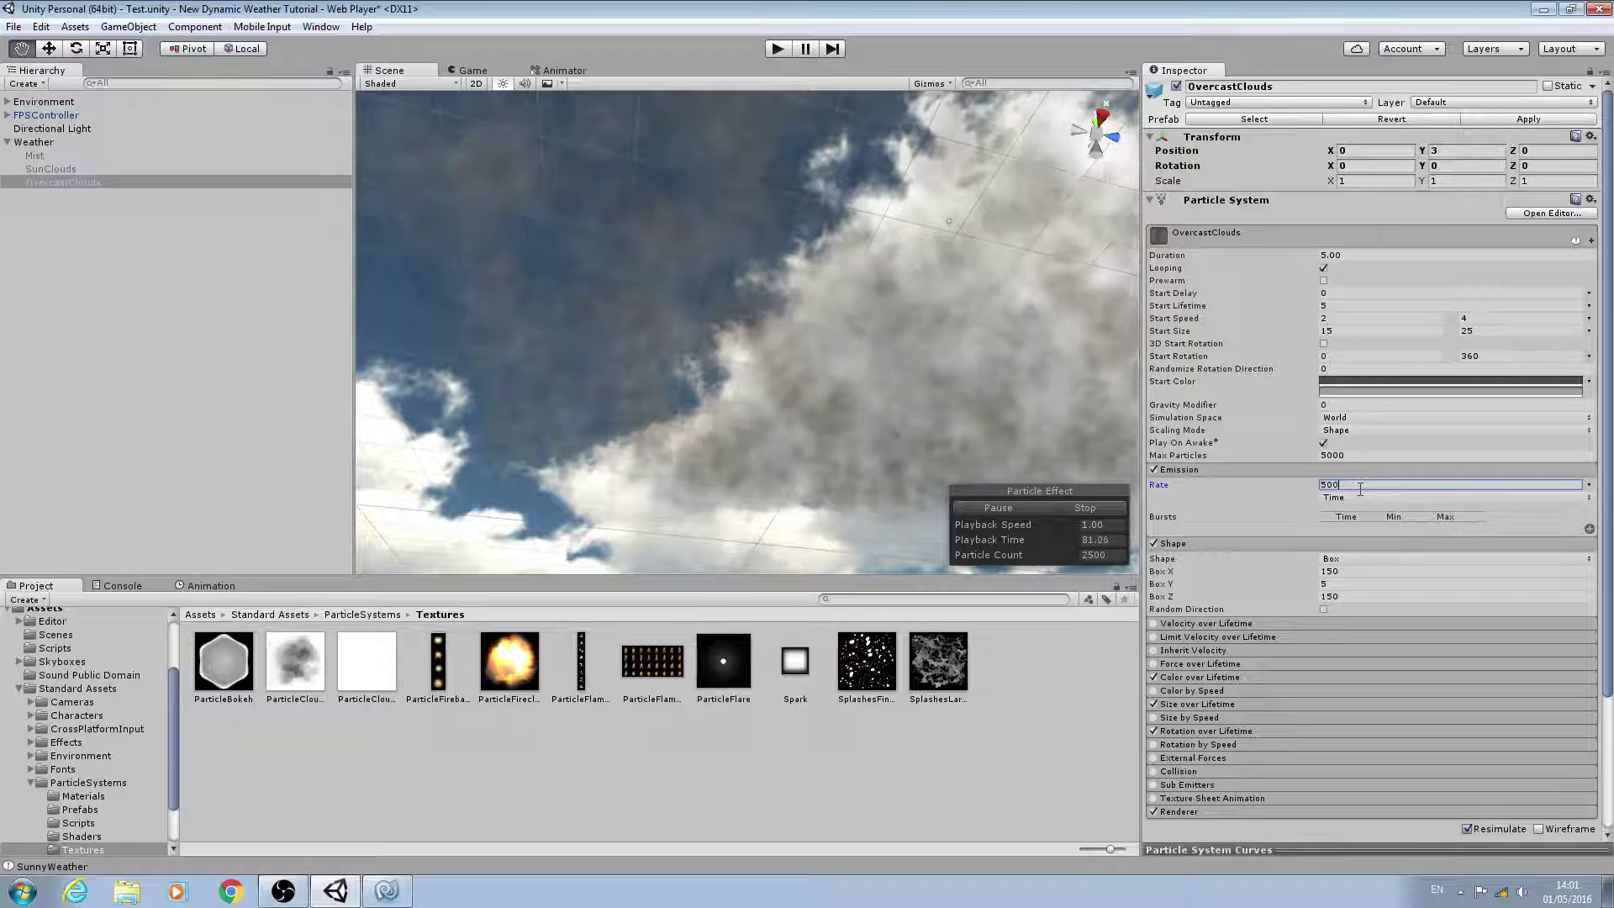
{"action": "left_click_drag", "start_coordinate": [978, 256], "coordinate": [1193, 437], "text": "alt"}
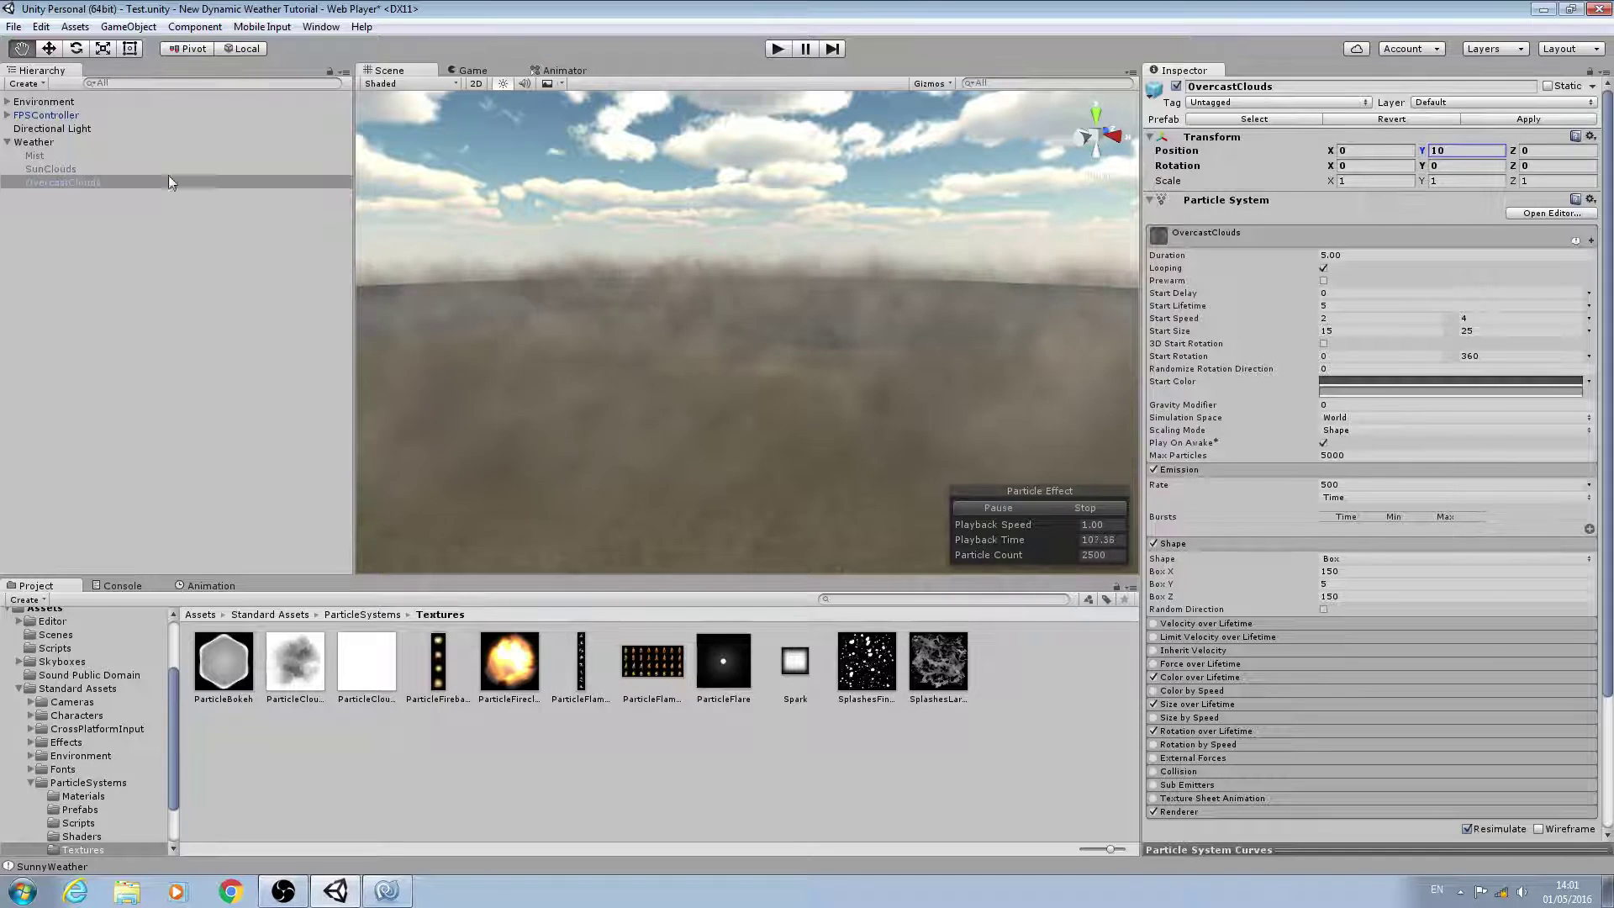
Step: Assign OvercastClouds to the Directional Light's Overcast Particle System slot and enable SunClouds
{"action": "left_click", "coordinate": [84, 130]}
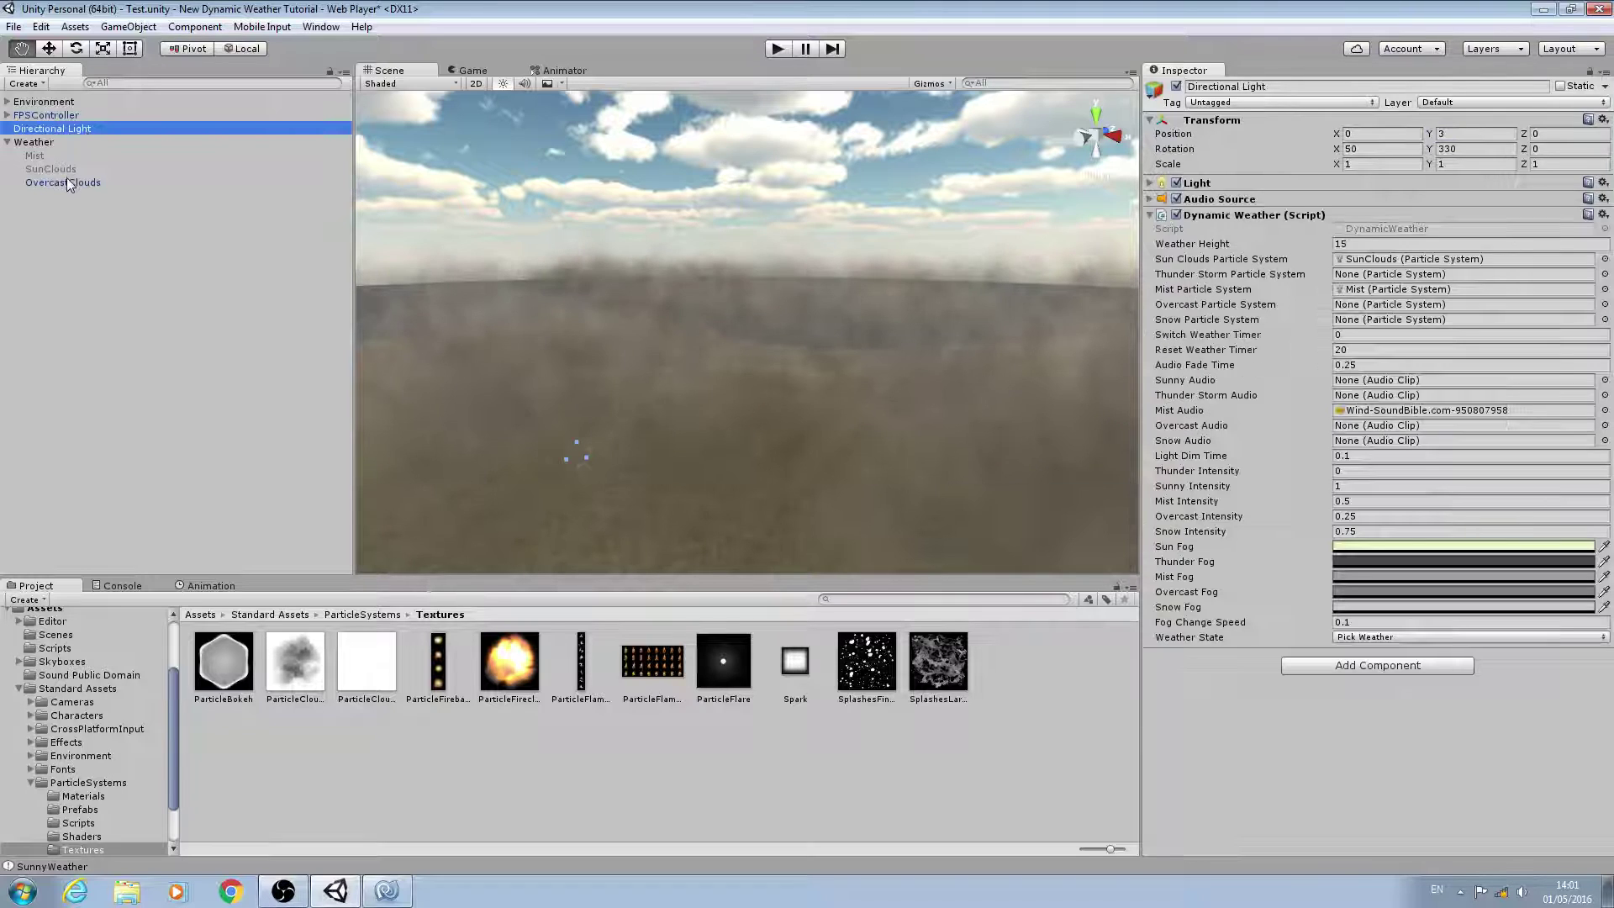
{"action": "left_click_drag", "start_coordinate": [64, 184], "coordinate": [448, 184]}
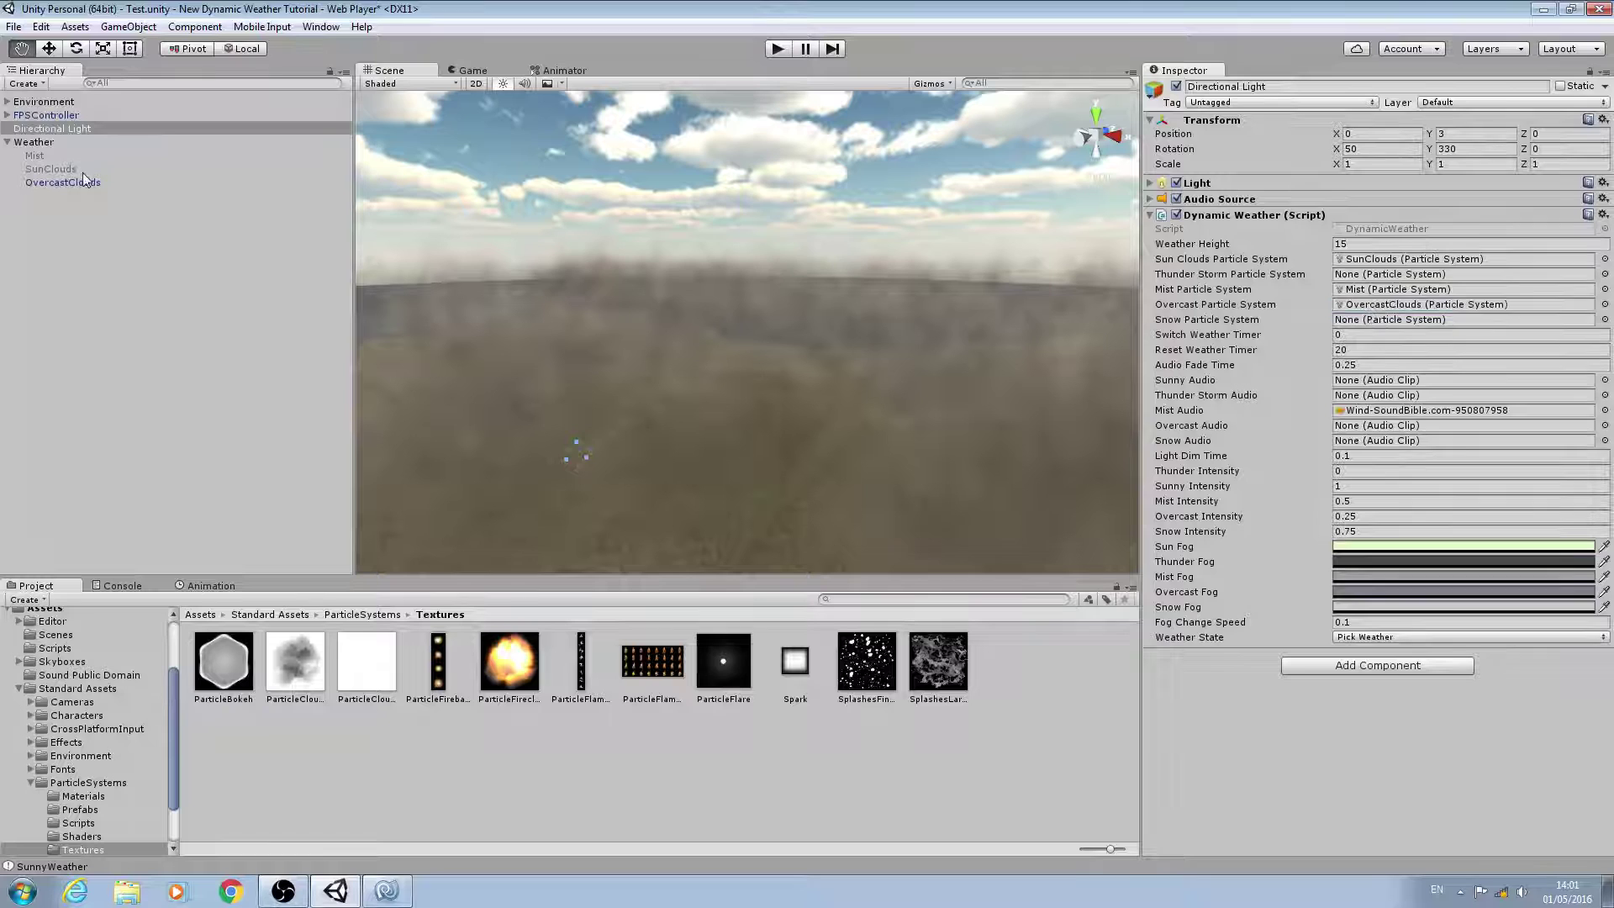
{"action": "left_click_drag", "start_coordinate": [59, 170], "coordinate": [1170, 109]}
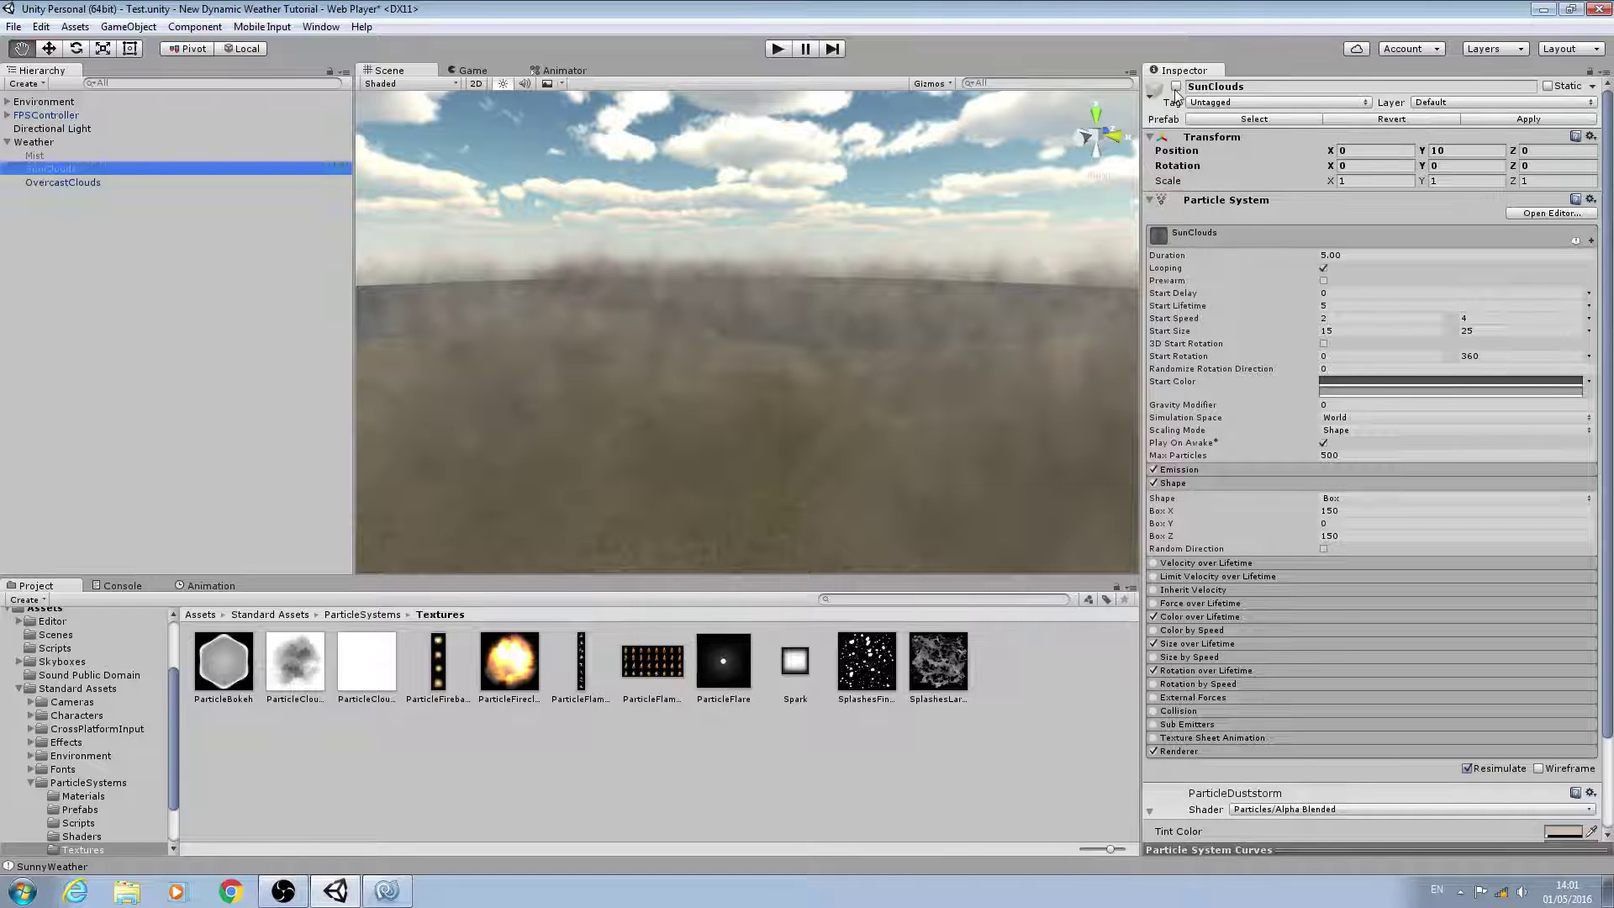
{"action": "left_click", "coordinate": [1176, 87]}
Step: Enable the Mist object, collapse the Weather group and select FPSController
{"action": "left_click", "coordinate": [92, 156]}
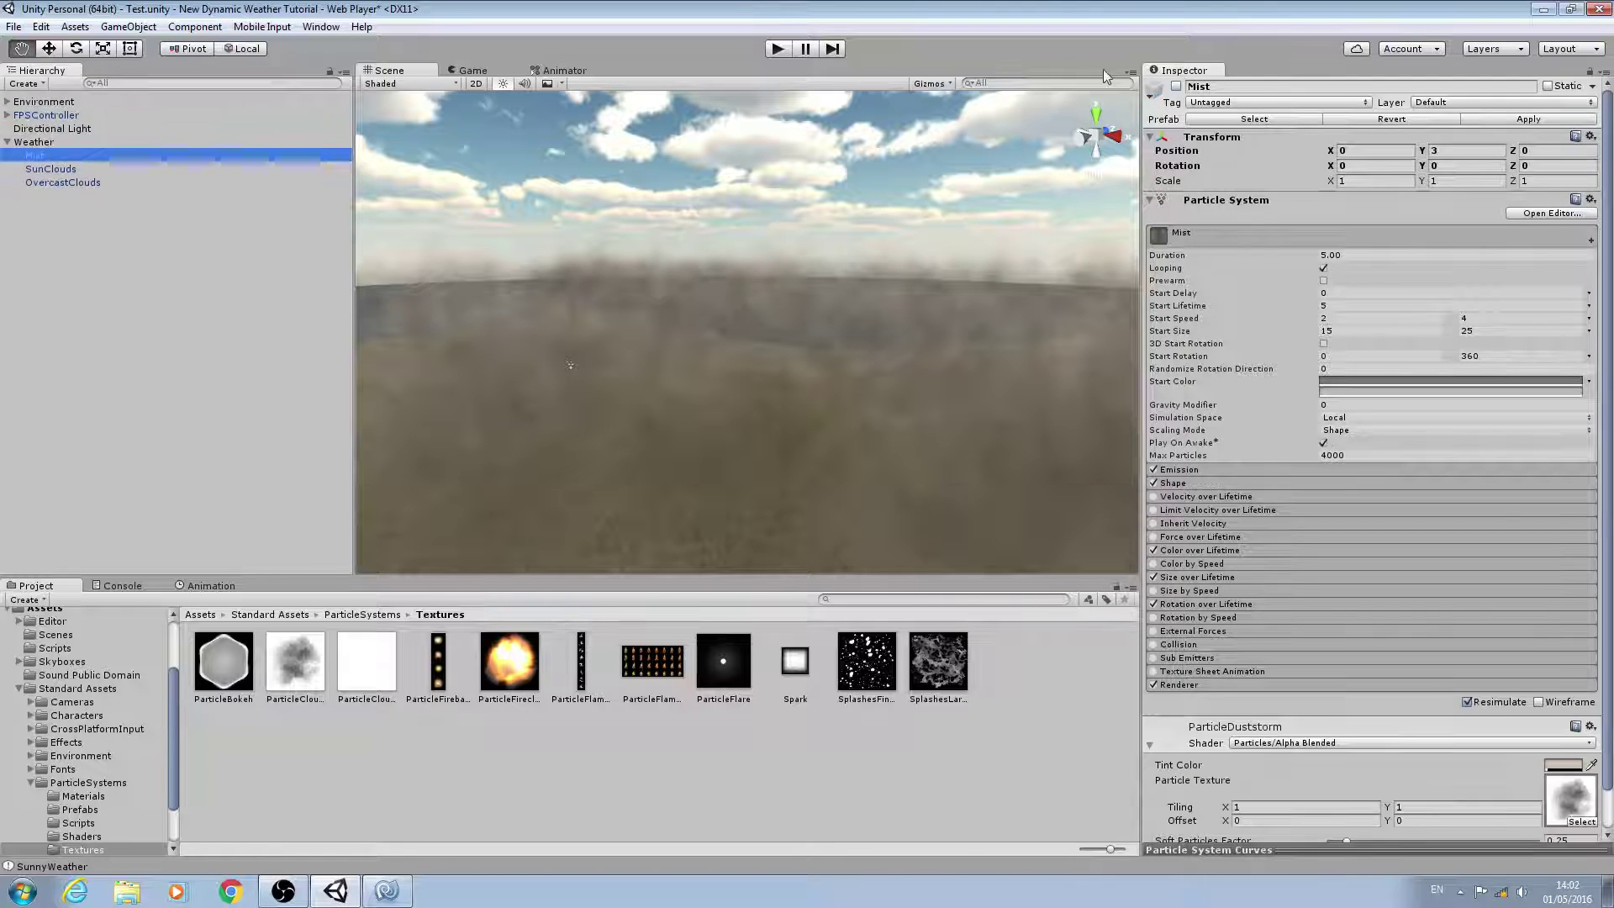
{"action": "left_click", "coordinate": [1176, 86]}
{"action": "right_click_drag", "start_coordinate": [672, 256], "coordinate": [613, 128]}
{"action": "right_click_drag", "start_coordinate": [837, 238], "coordinate": [995, 227]}
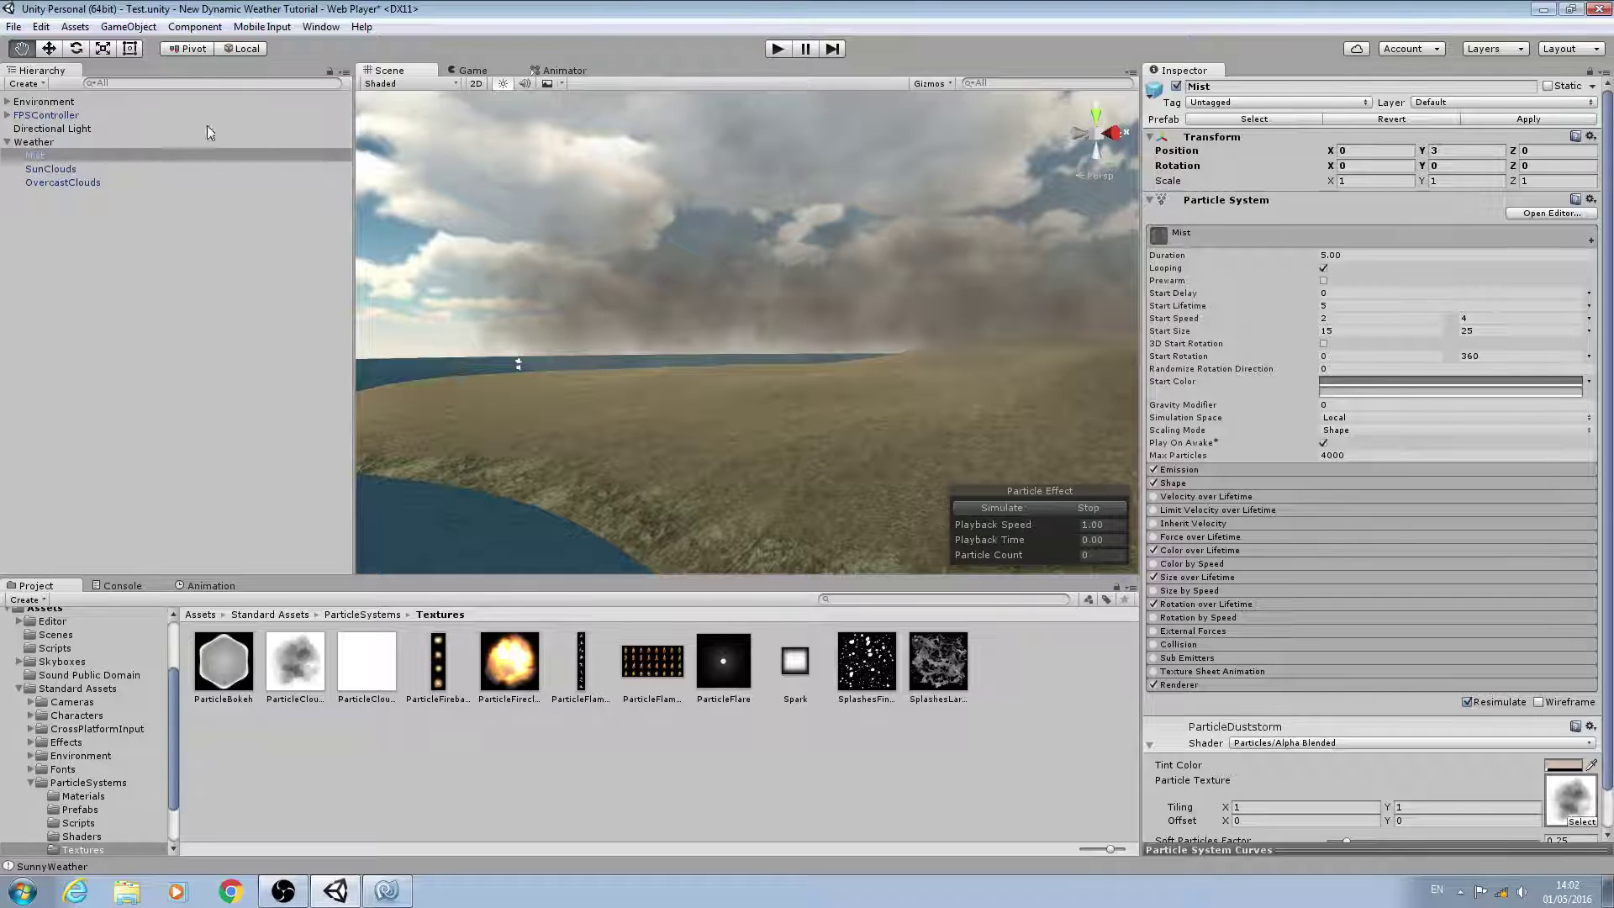
{"action": "left_click", "coordinate": [8, 143]}
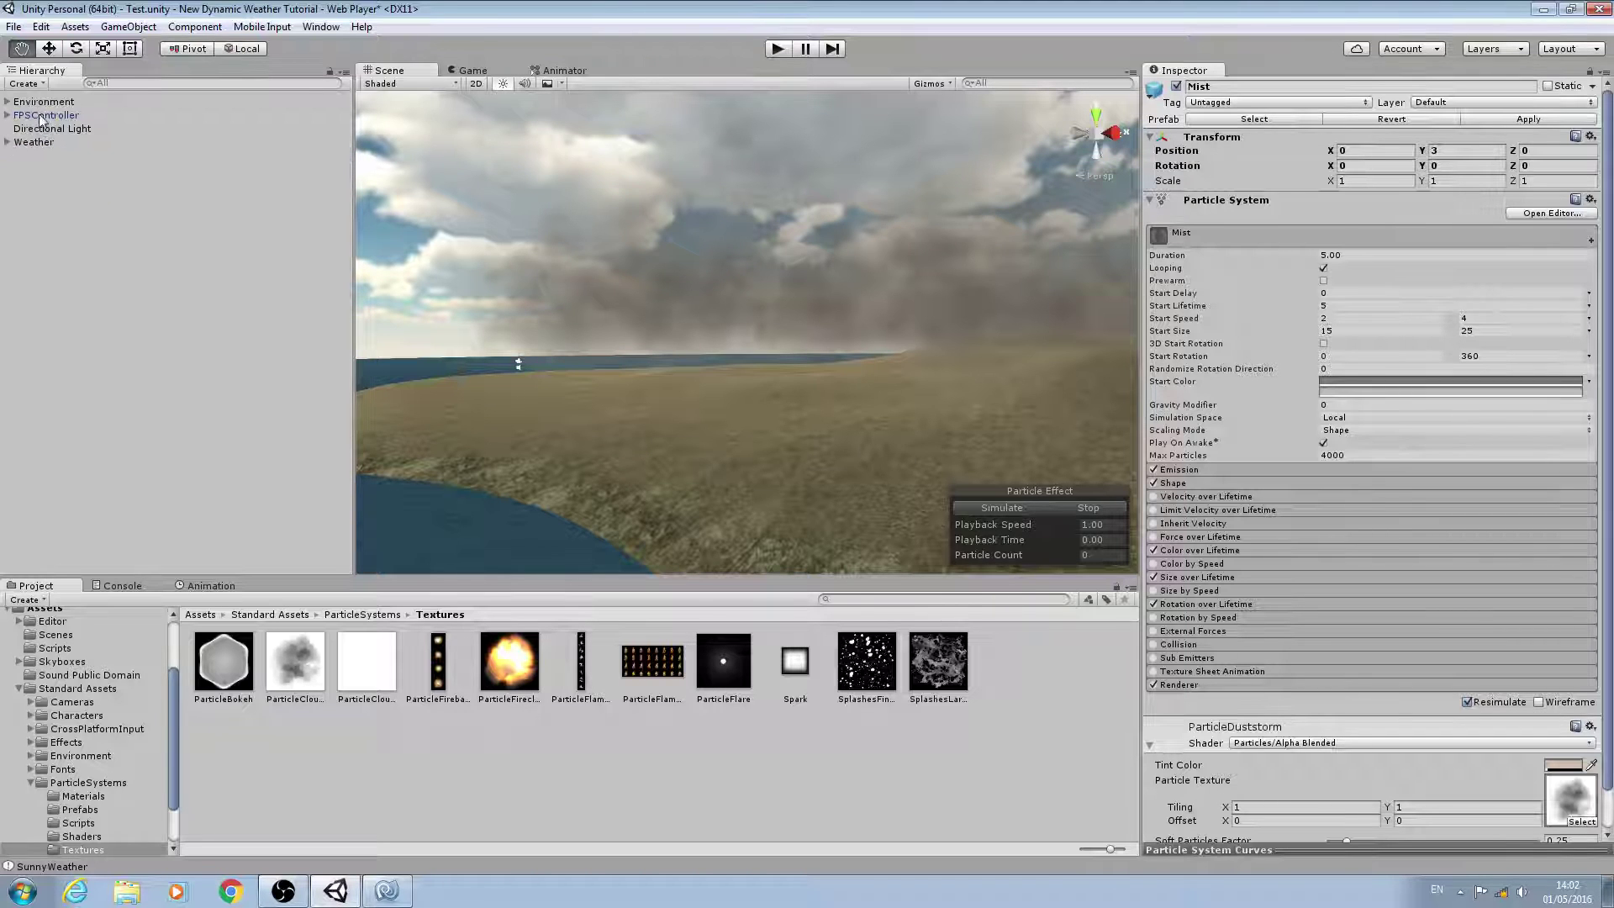
{"action": "left_click", "coordinate": [40, 116]}
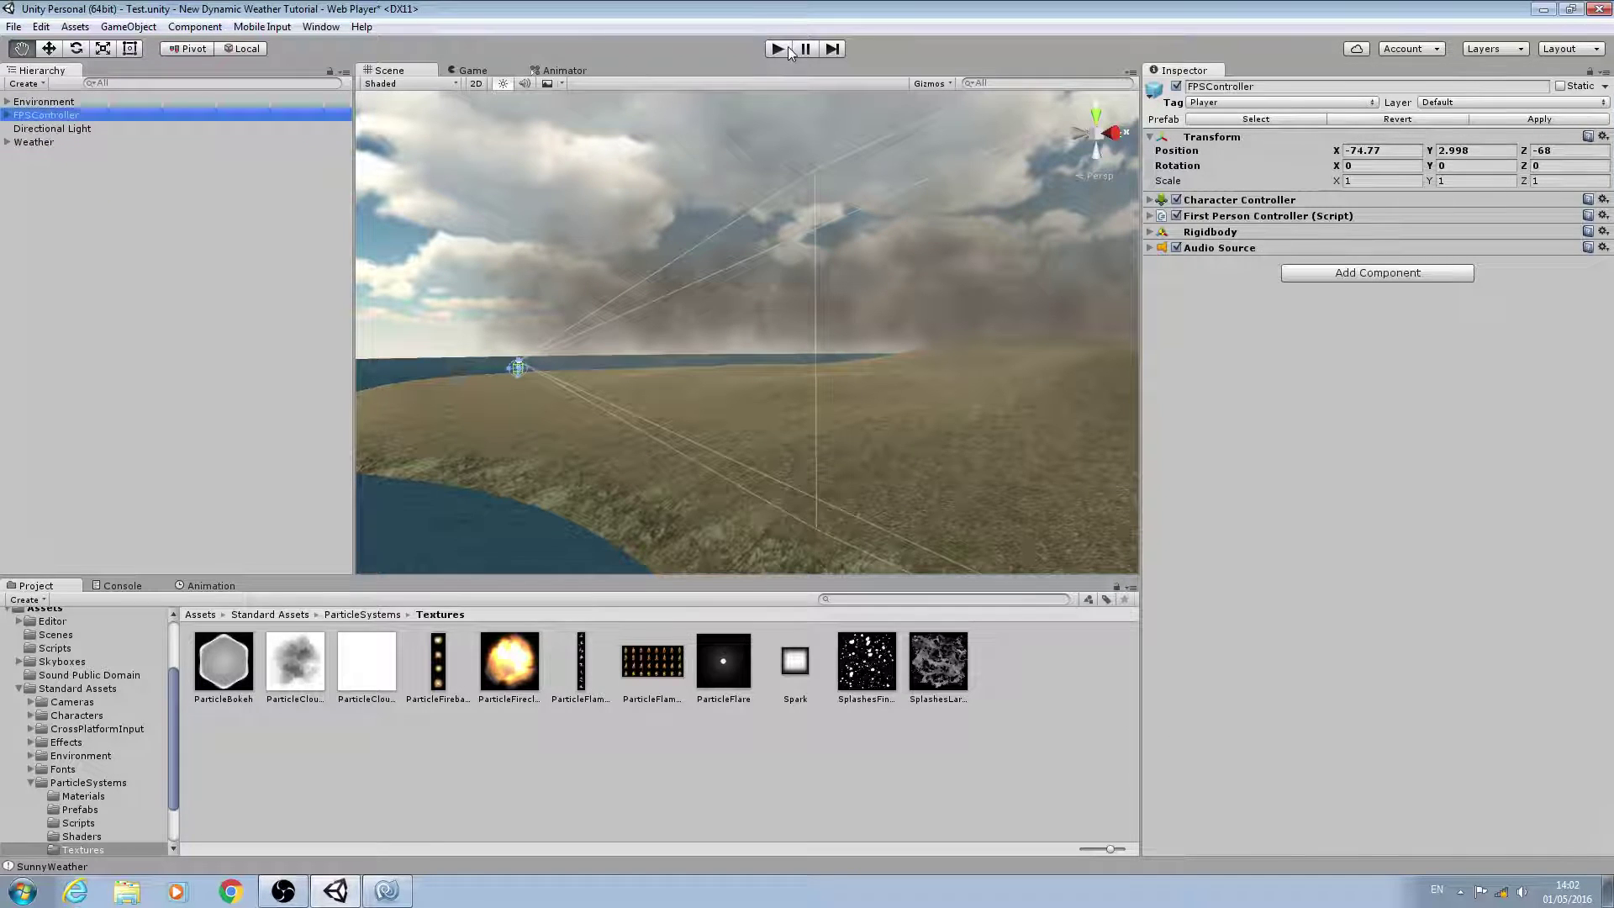
Step: Play the scene, walk forward, and watch the Console and Directional Light's Weather State
{"action": "left_click", "coordinate": [789, 47]}
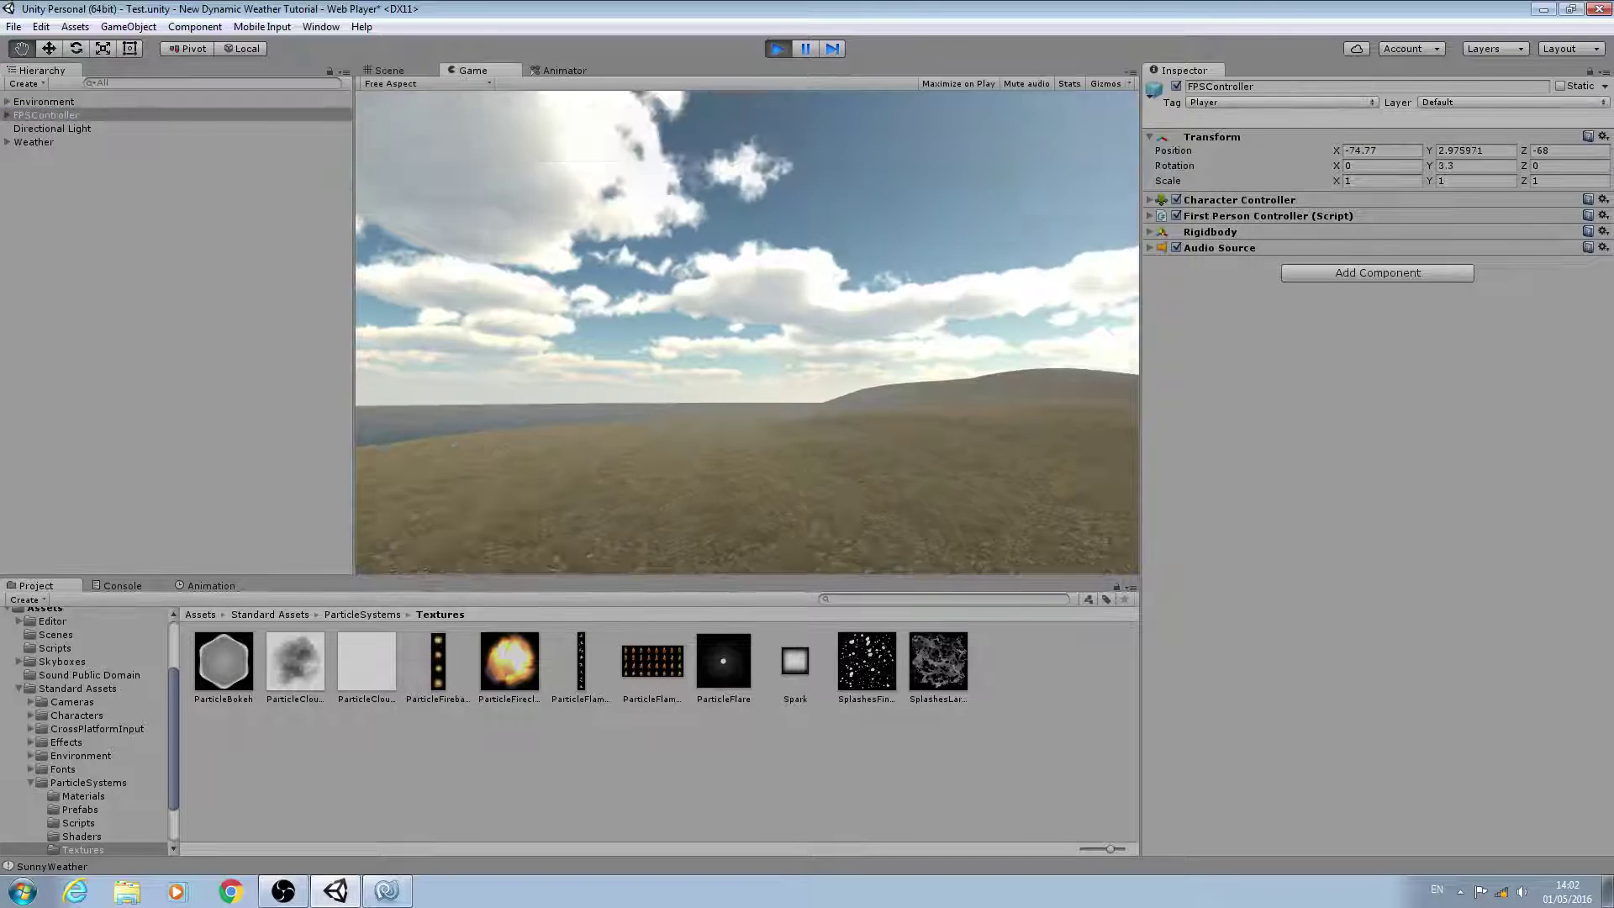
{"action": "key", "text": "w"}
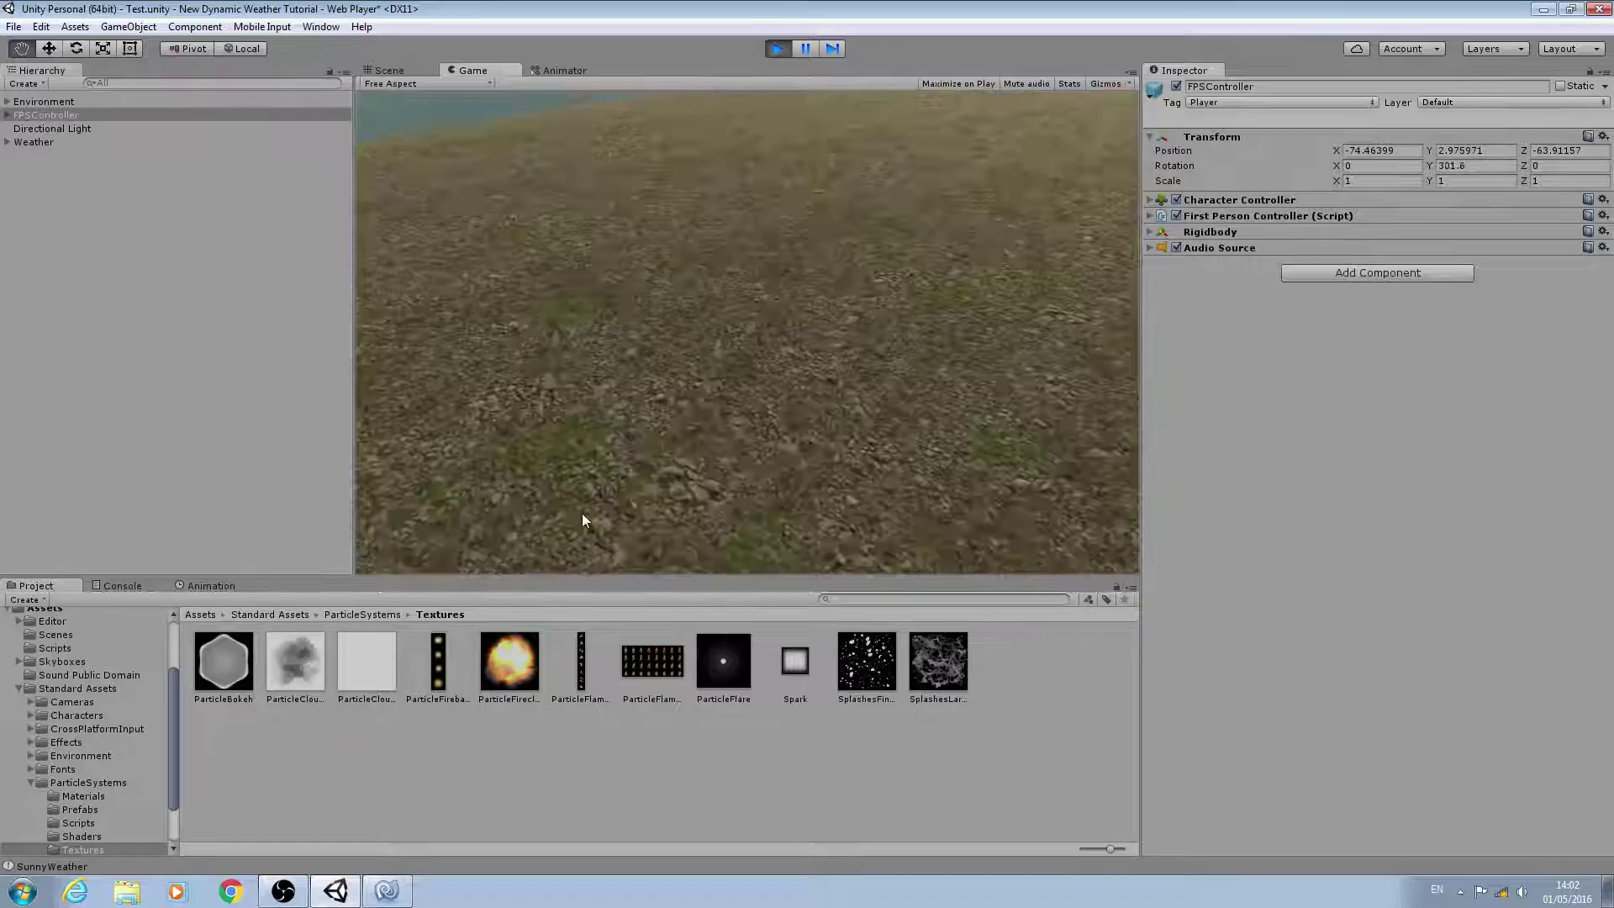
{"action": "left_click", "coordinate": [134, 588]}
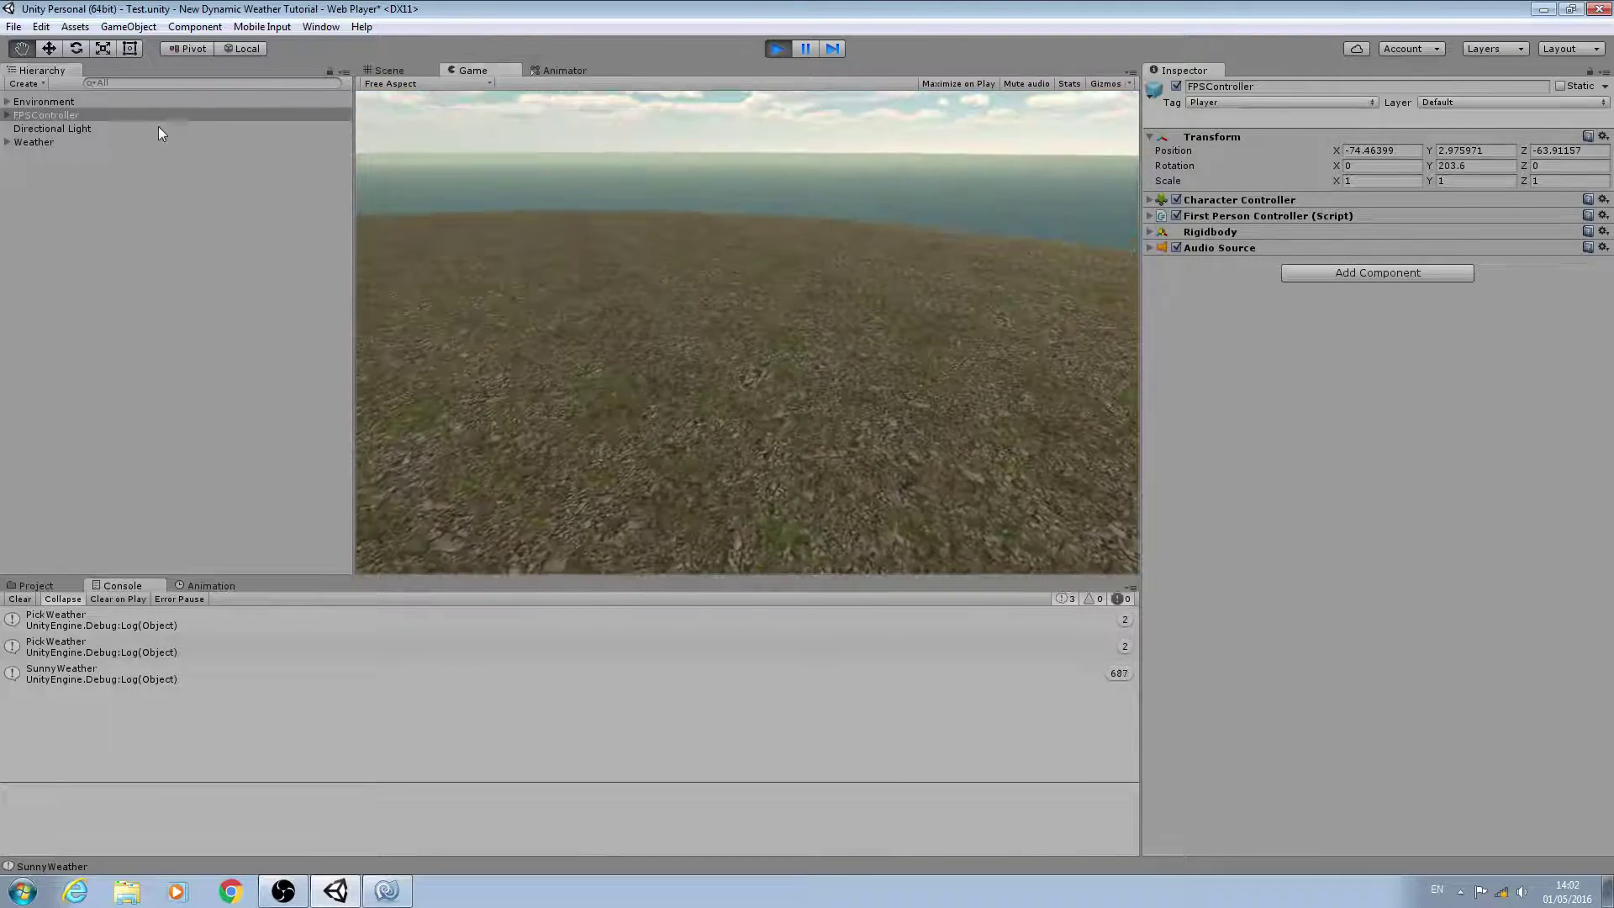
{"action": "left_click", "coordinate": [158, 128]}
{"action": "left_click", "coordinate": [711, 208]}
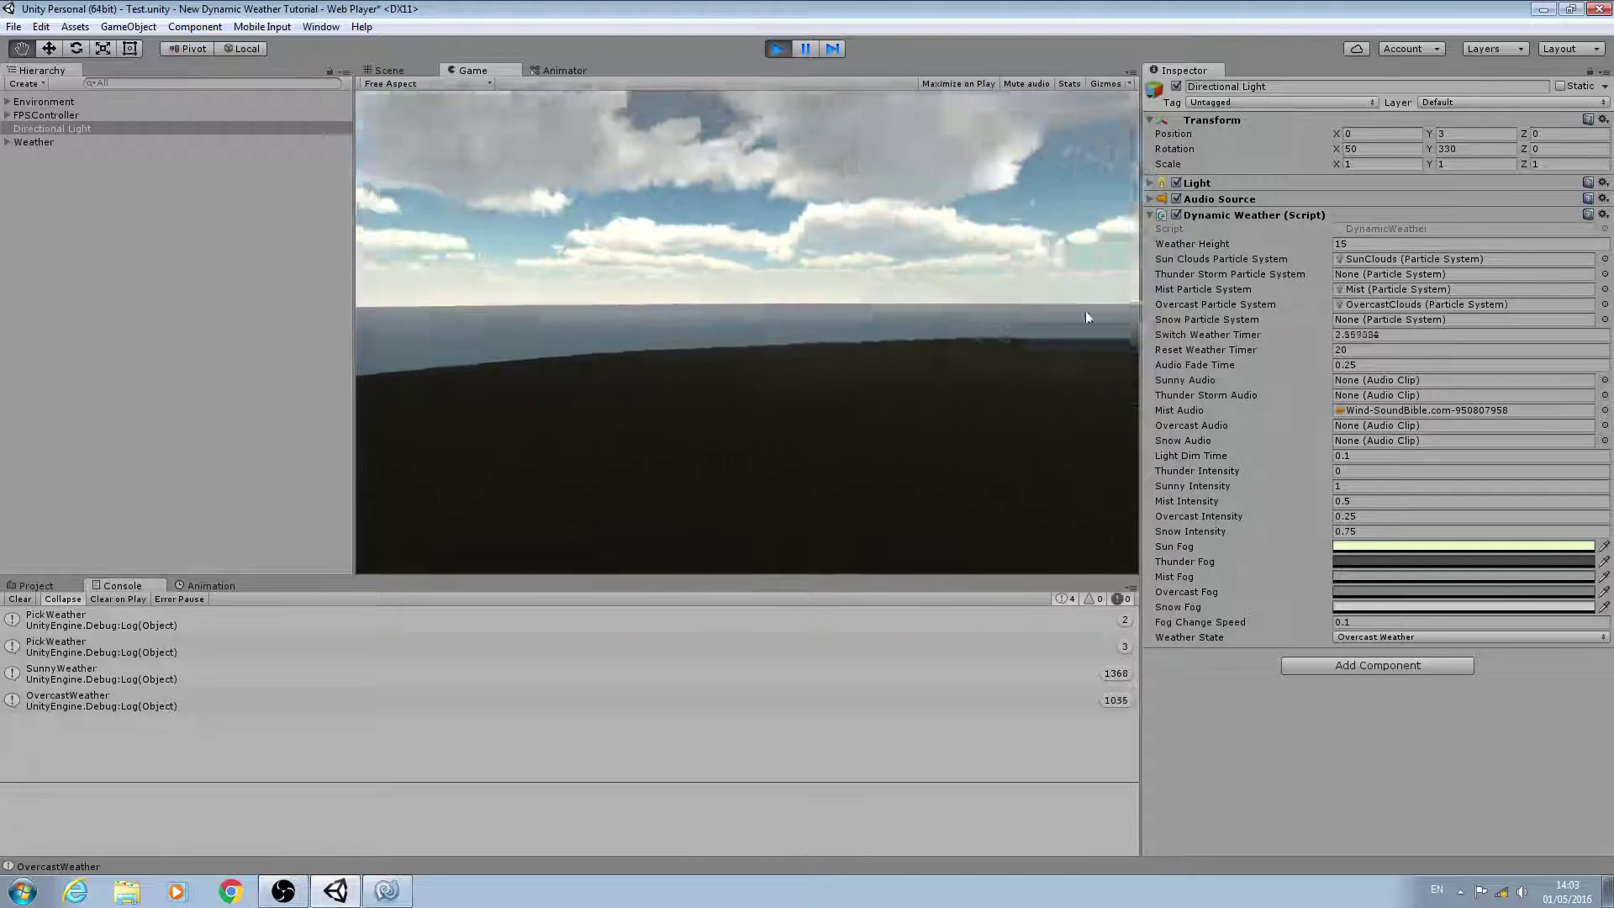
Step: Inspect the Switch Weather Timer, look around the Game view, then stop play mode
{"action": "left_click", "coordinate": [1446, 336]}
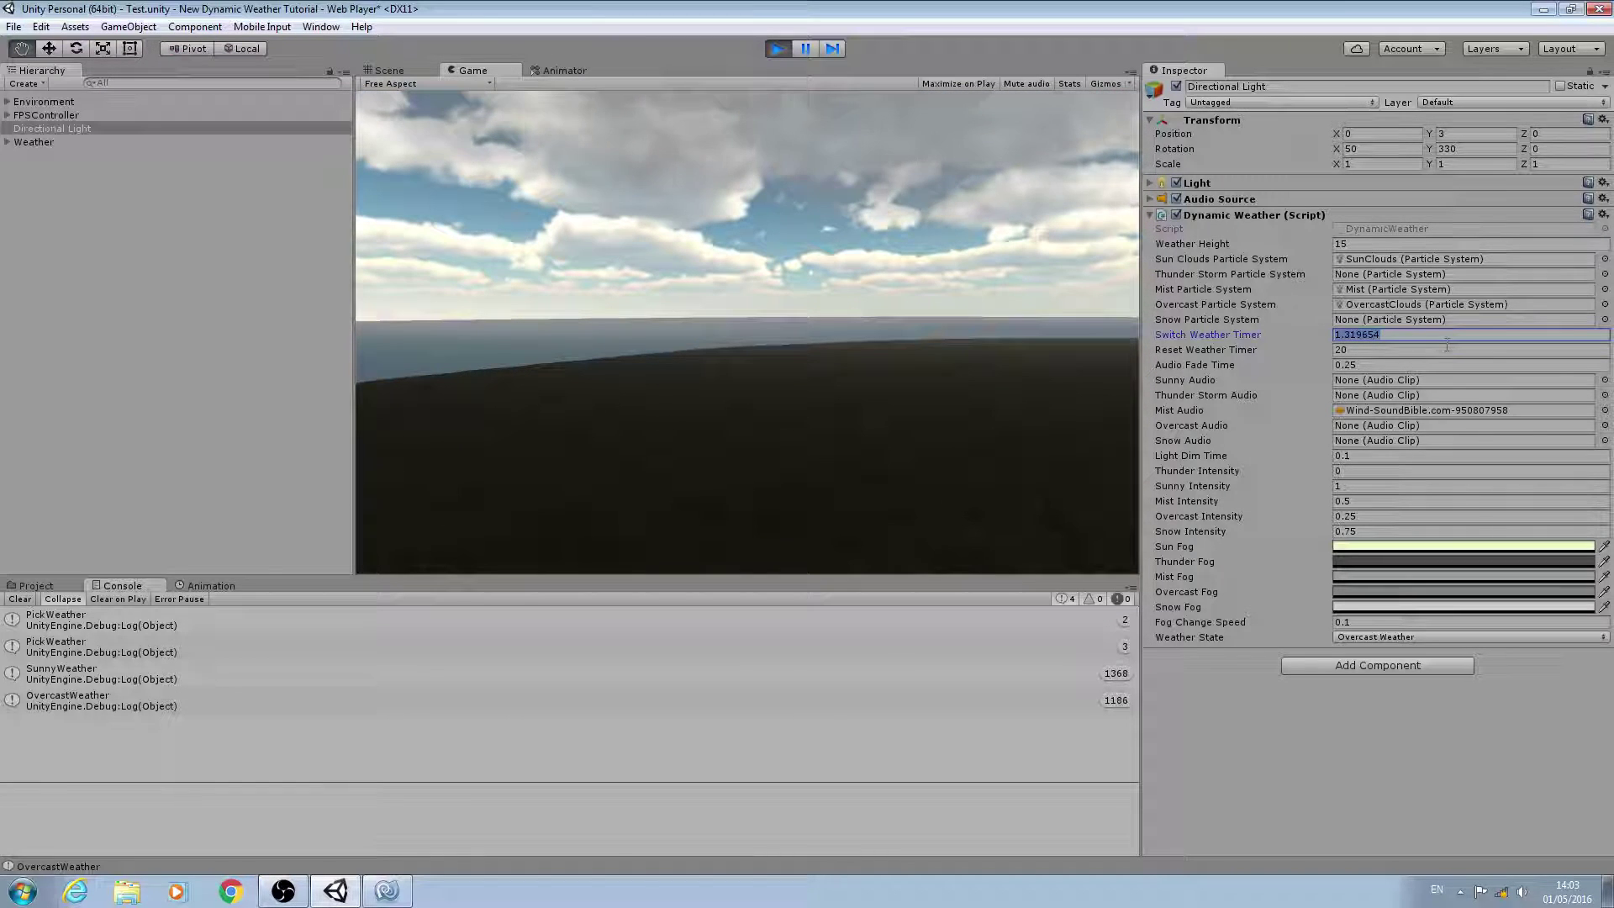
{"action": "left_click", "coordinate": [550, 288]}
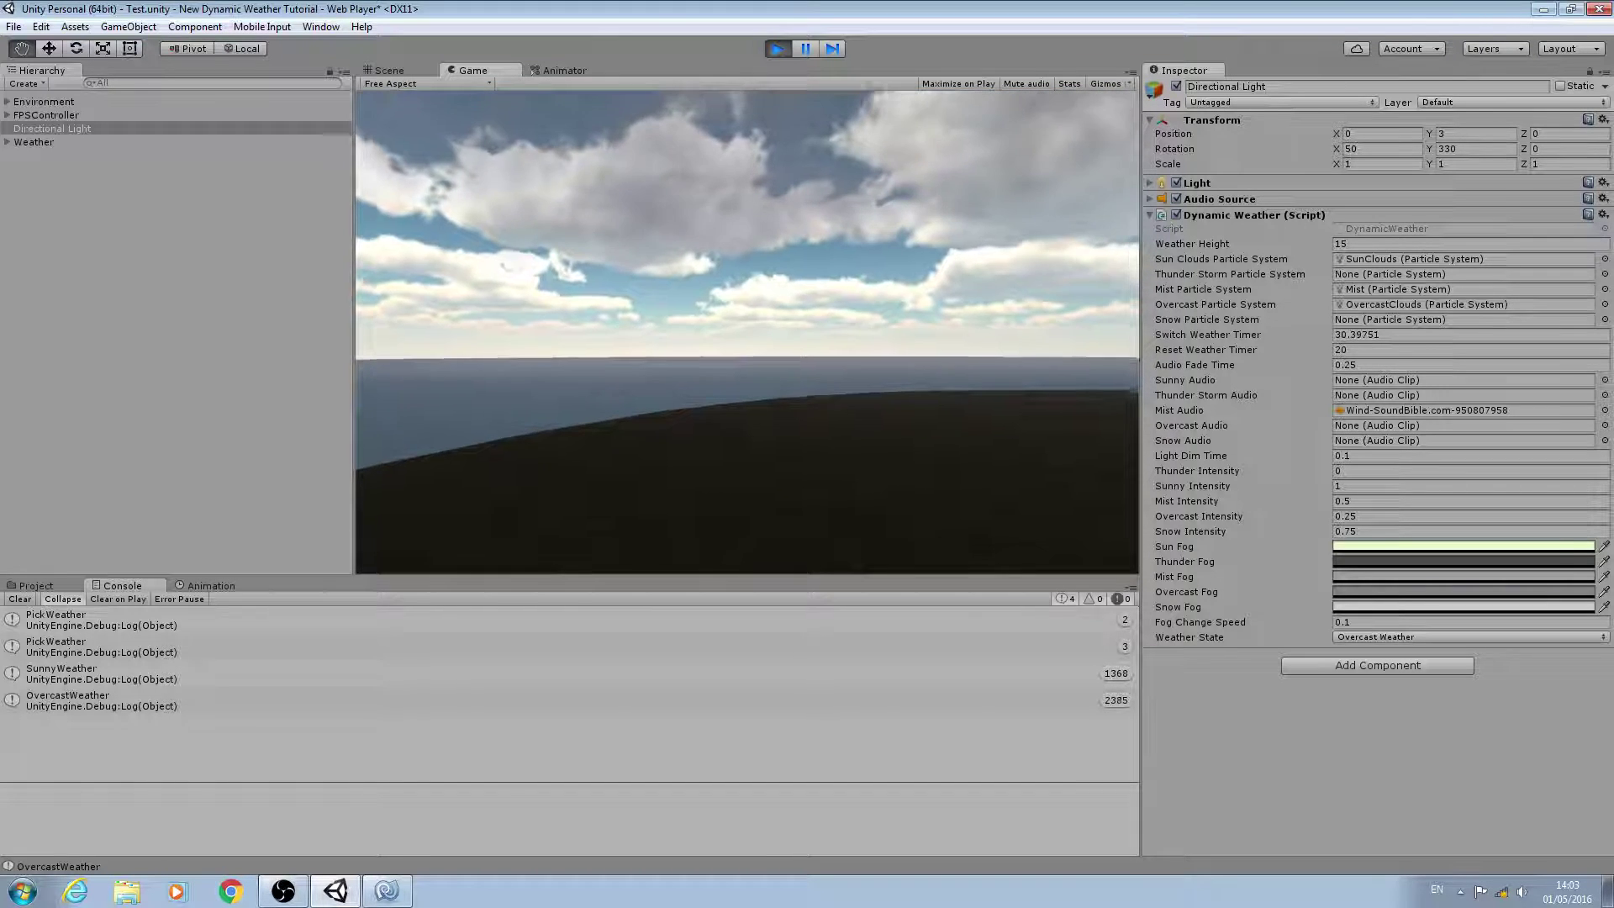
{"action": "key", "text": "Escape"}
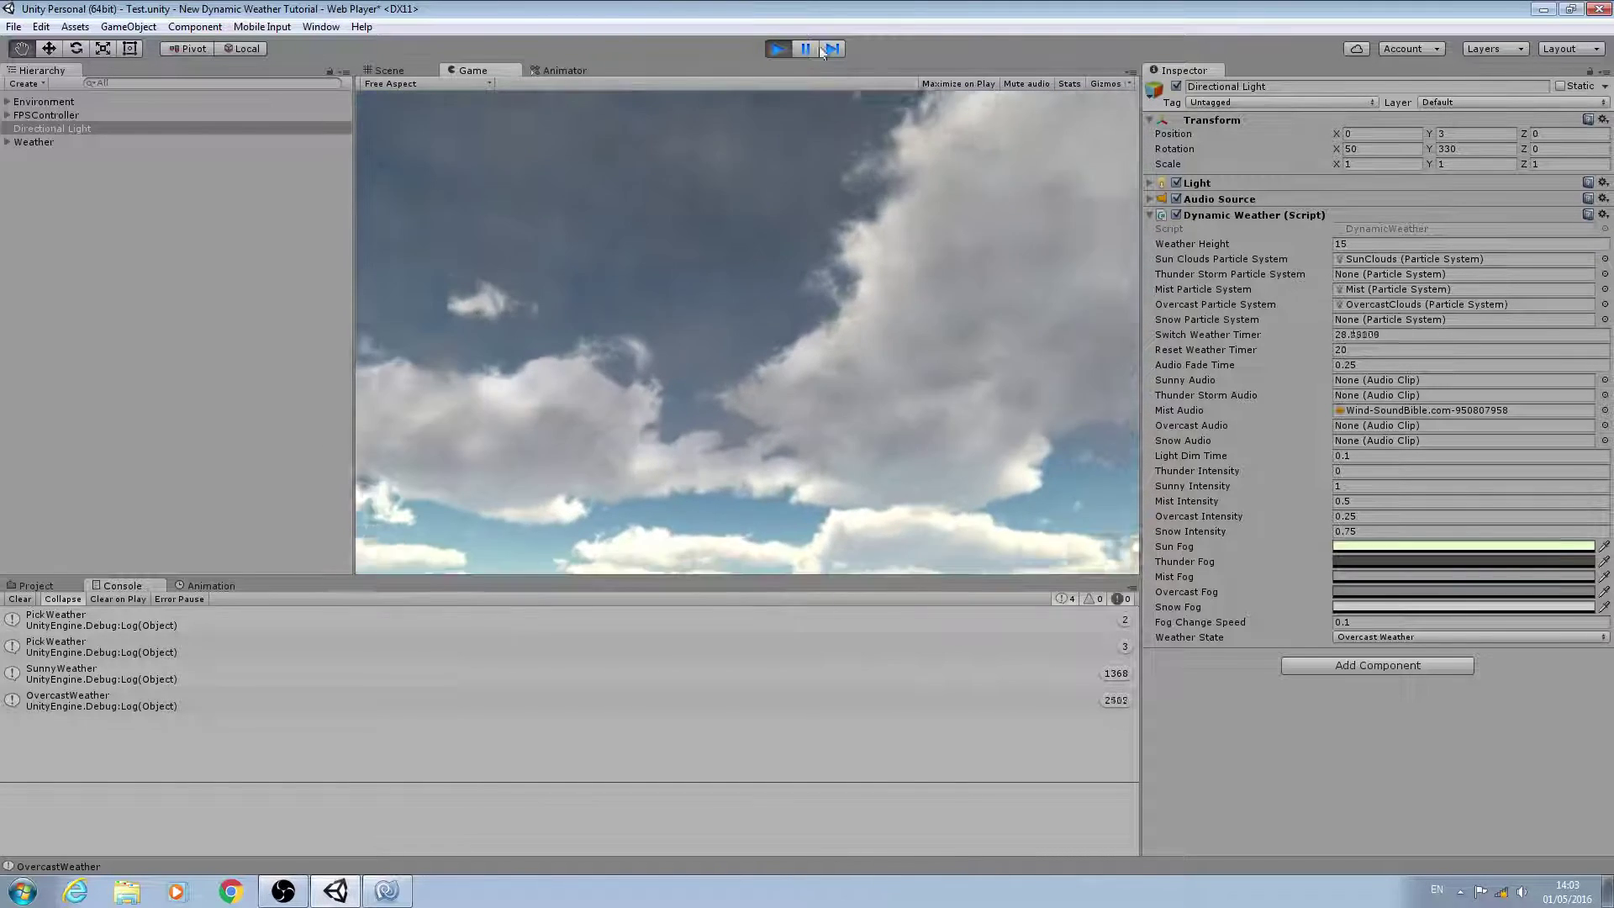
{"action": "left_click", "coordinate": [789, 49]}
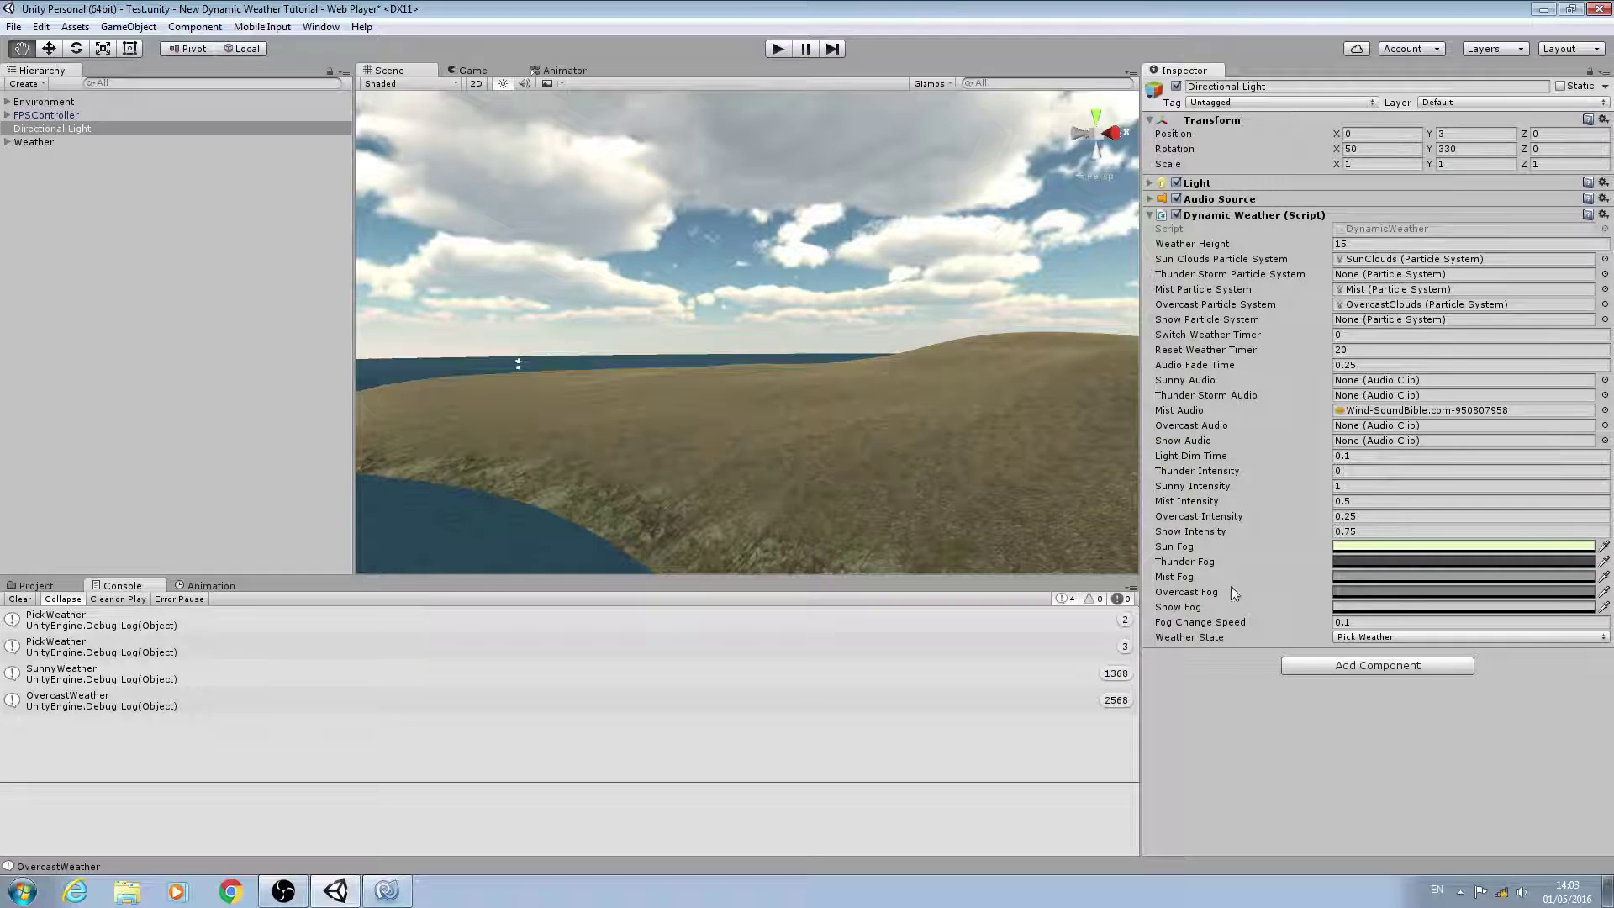
{"action": "left_click", "coordinate": [1384, 562]}
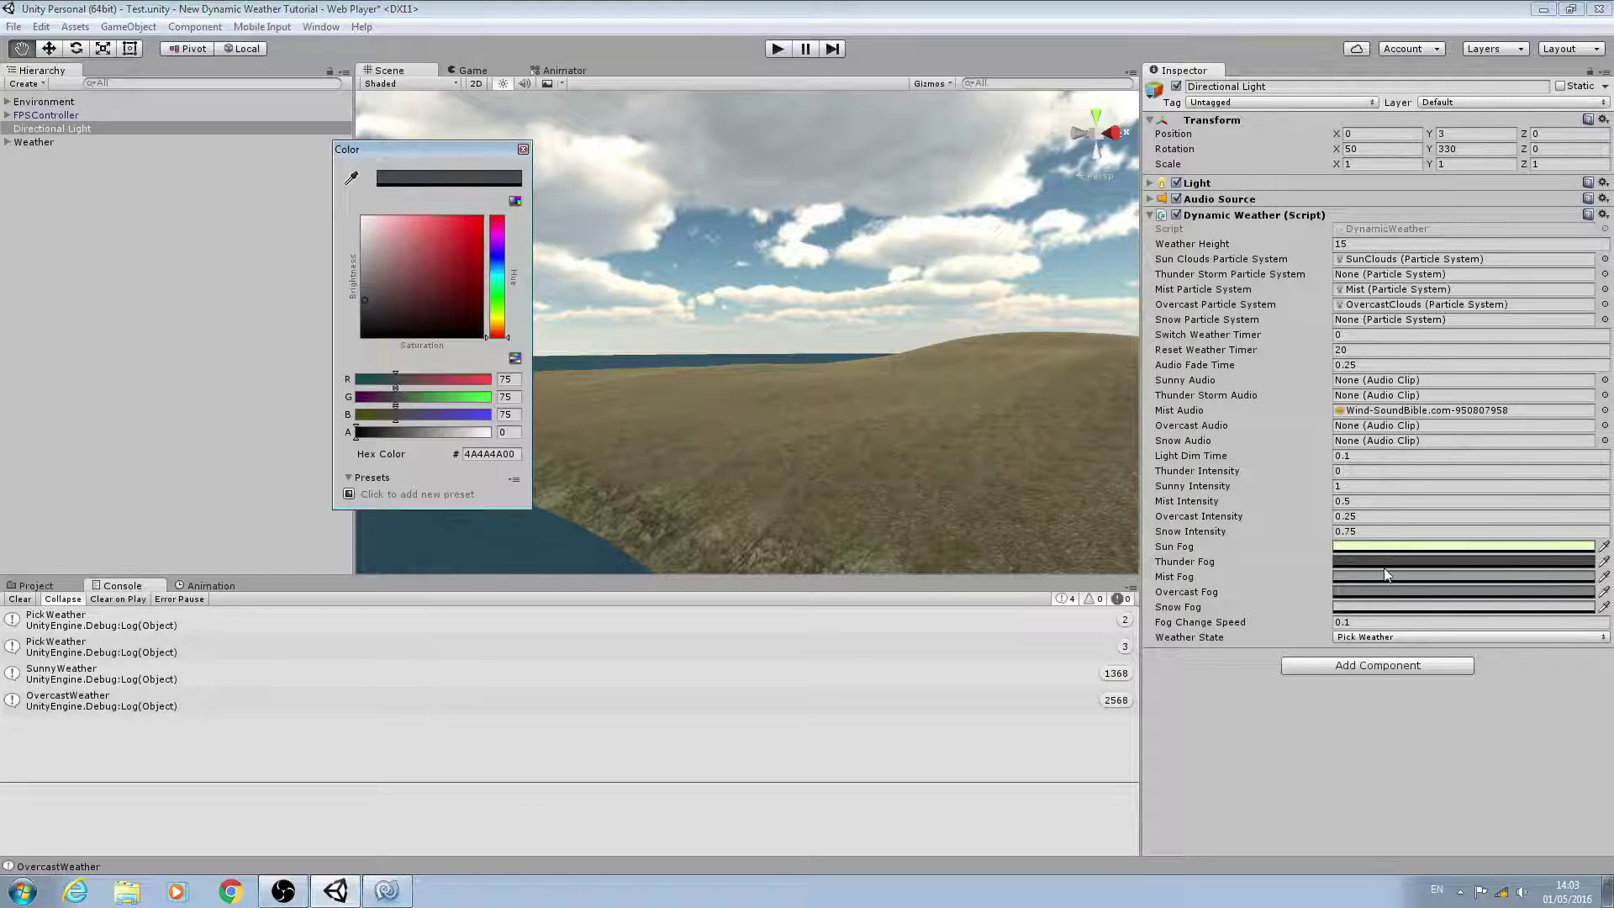
{"action": "left_click", "coordinate": [523, 149]}
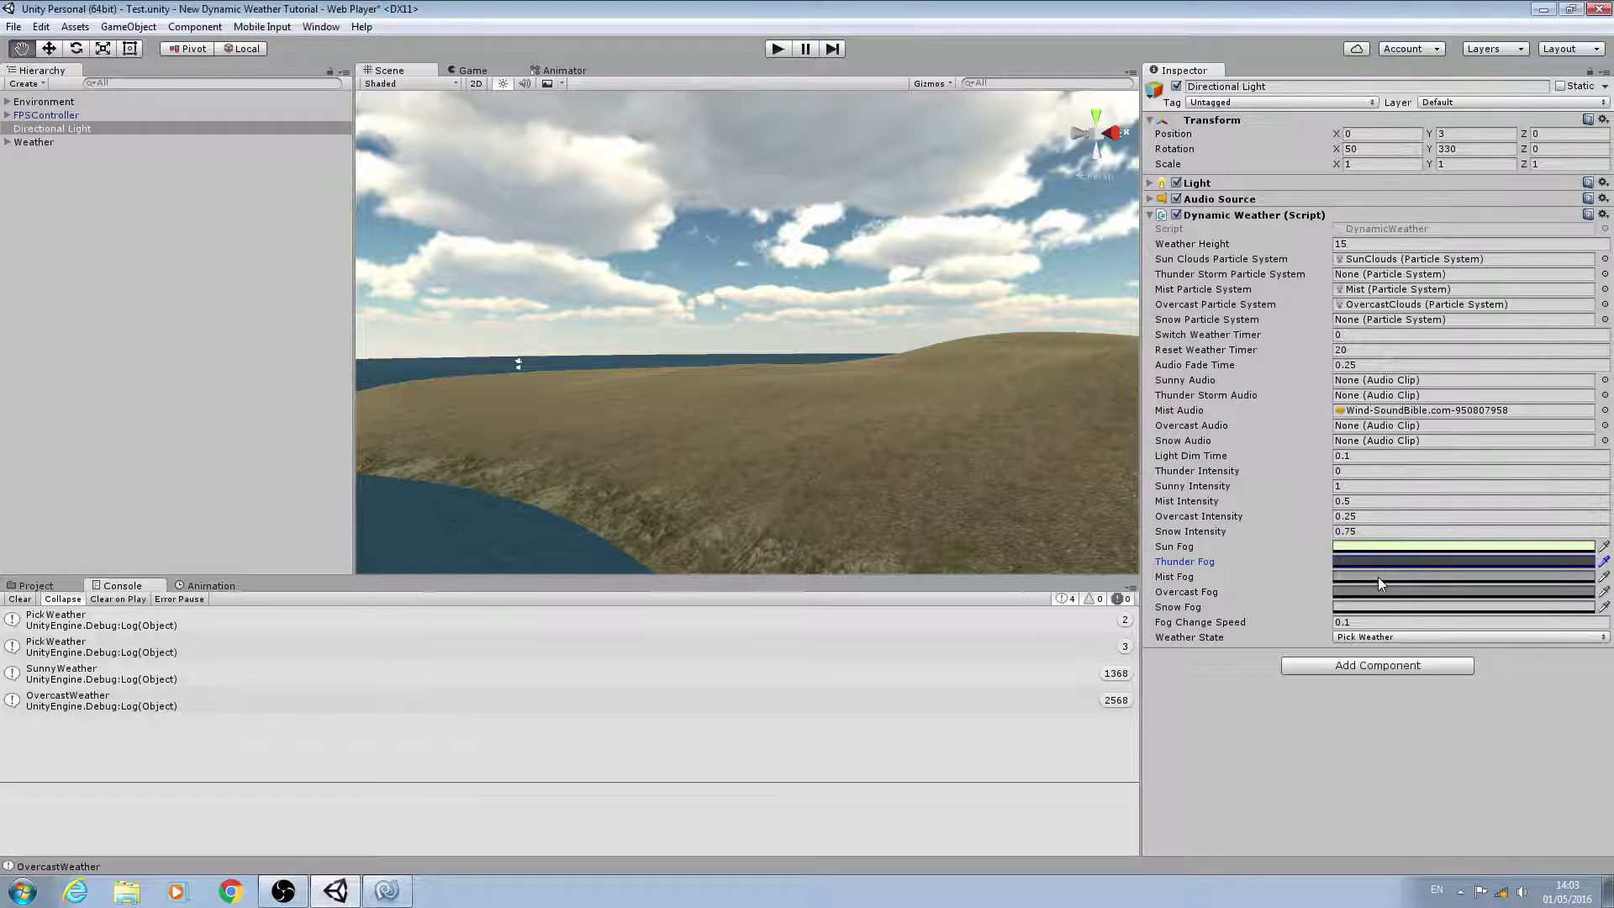